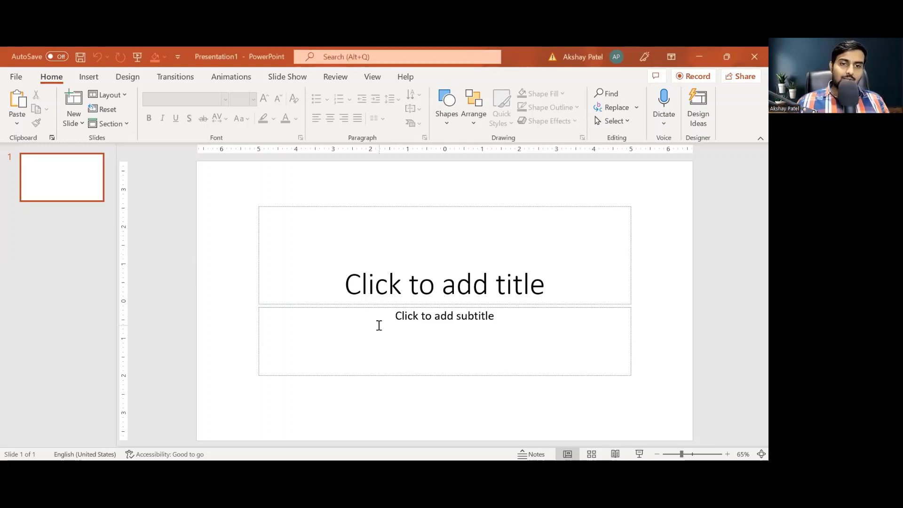
Type 'Talent Education Zone' as the first slide's title, correcting the typo.
left_click(396, 264)
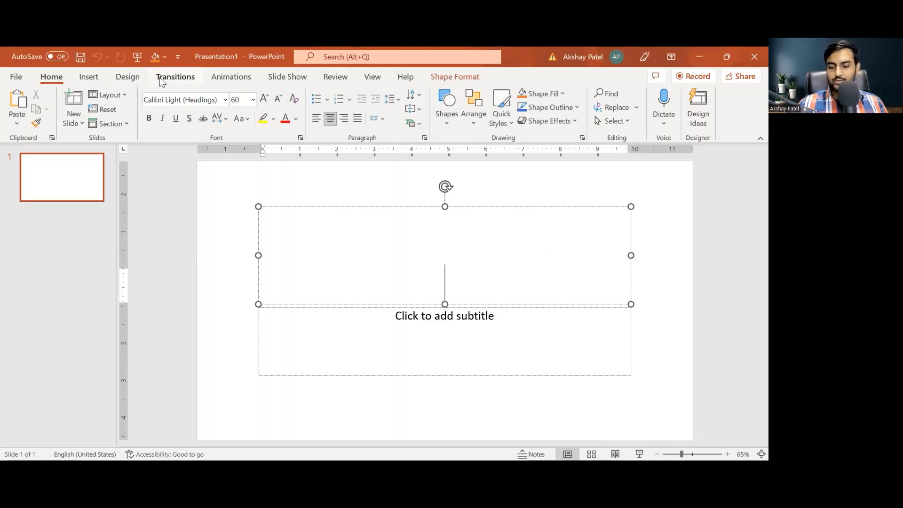
type("T")
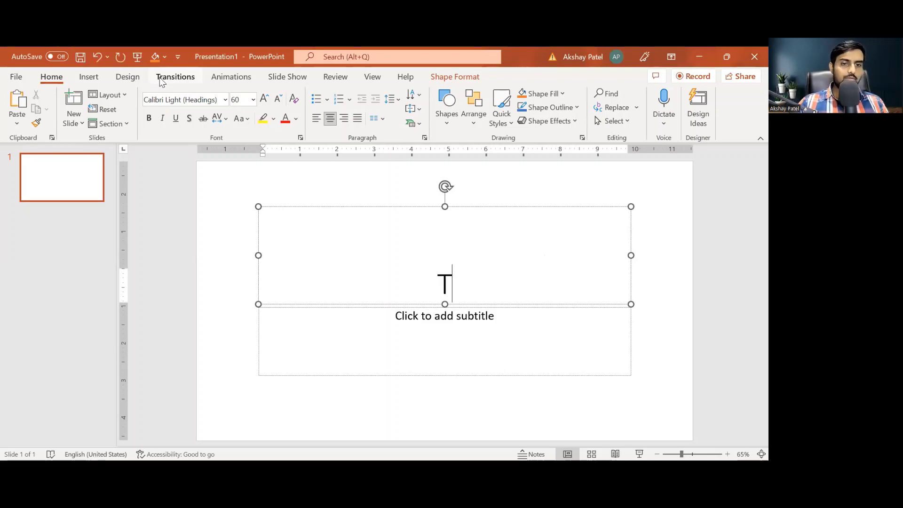
type("alent ")
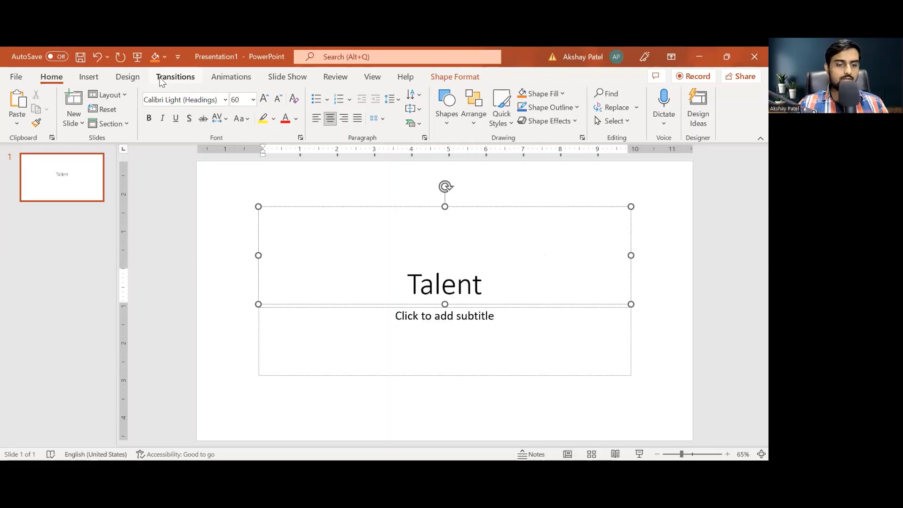
type("Educatioj")
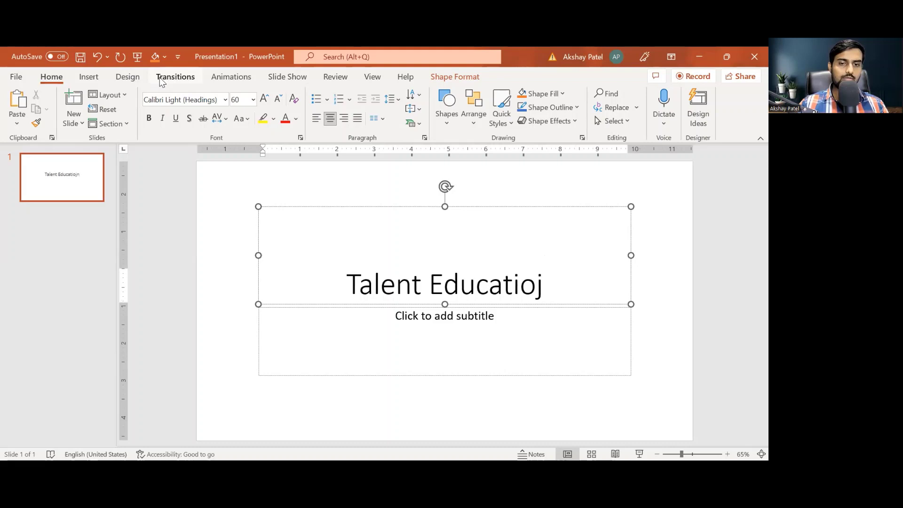
key("BackSpace")
type("n Zone")
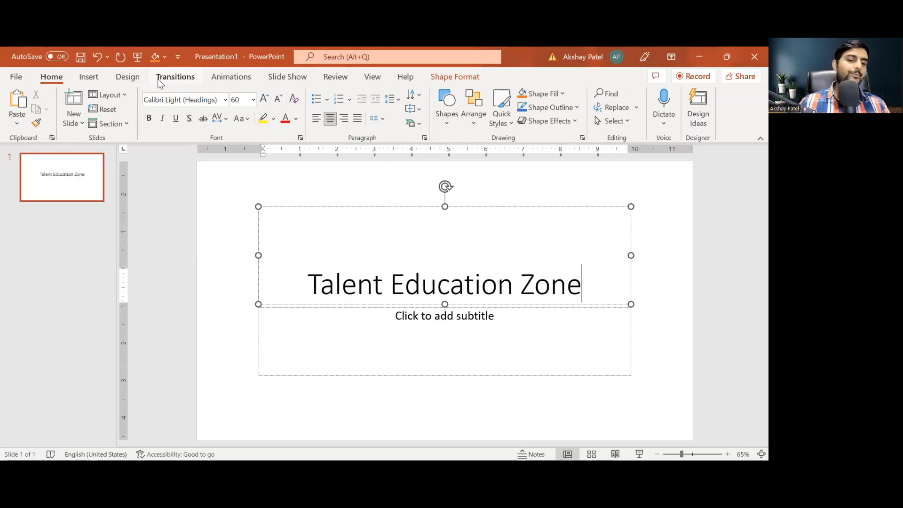
left_click(475, 337)
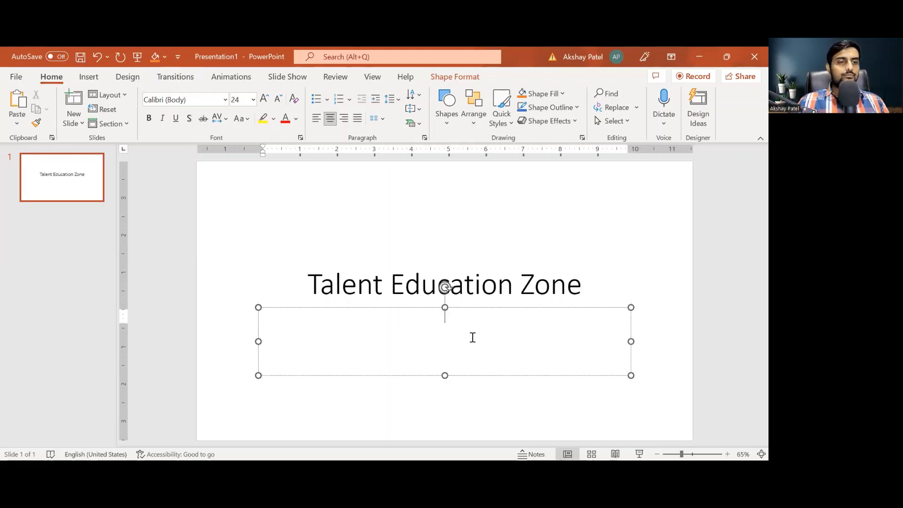
Restore the deleted subtitle placeholder and fill it with 'Learn Basic To Explore Advance'.
left_click(337, 379)
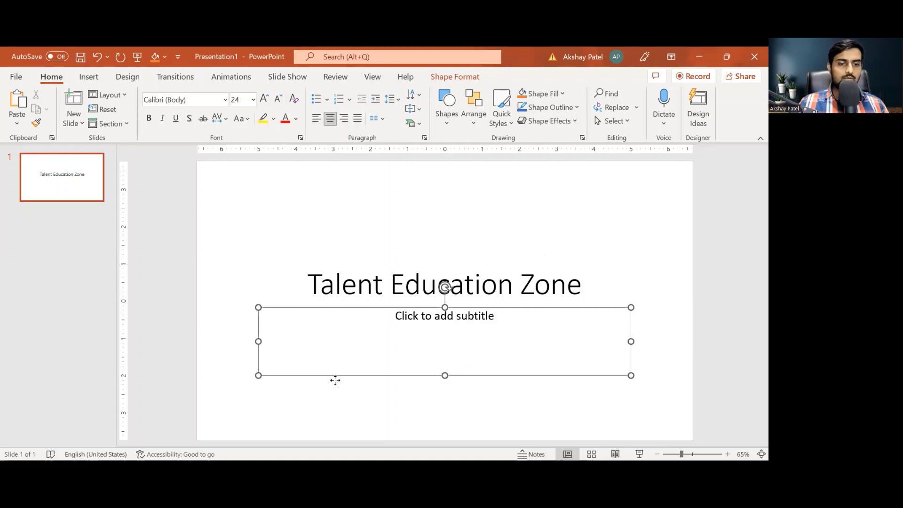
key("Delete")
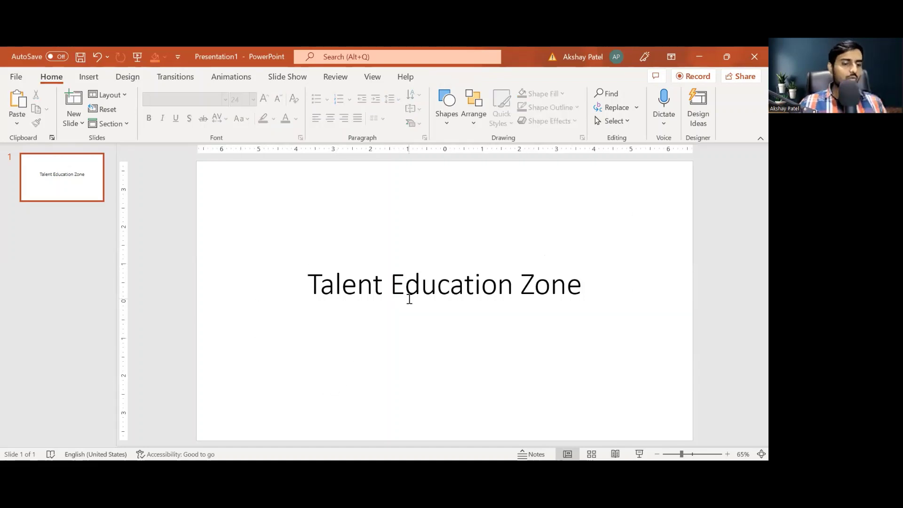
key("ctrl+z")
left_click(440, 321)
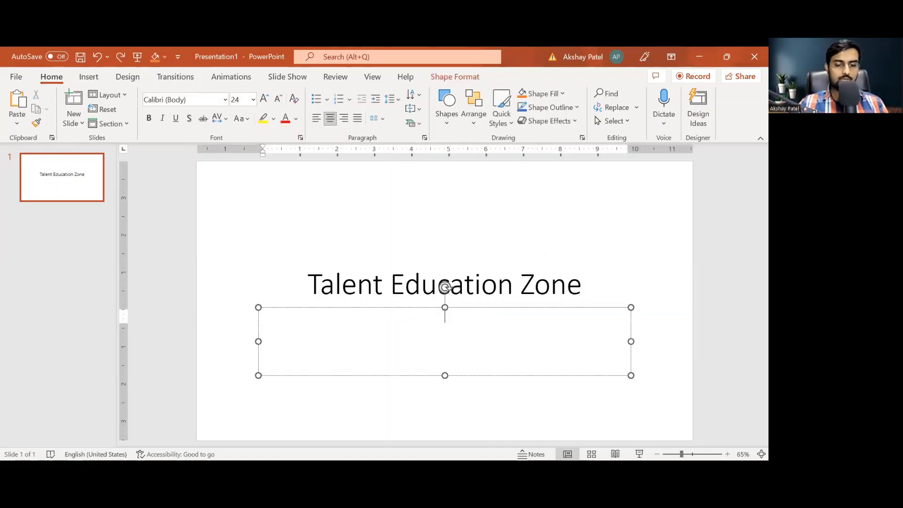
type("Learn Bad")
key("BackSpace")
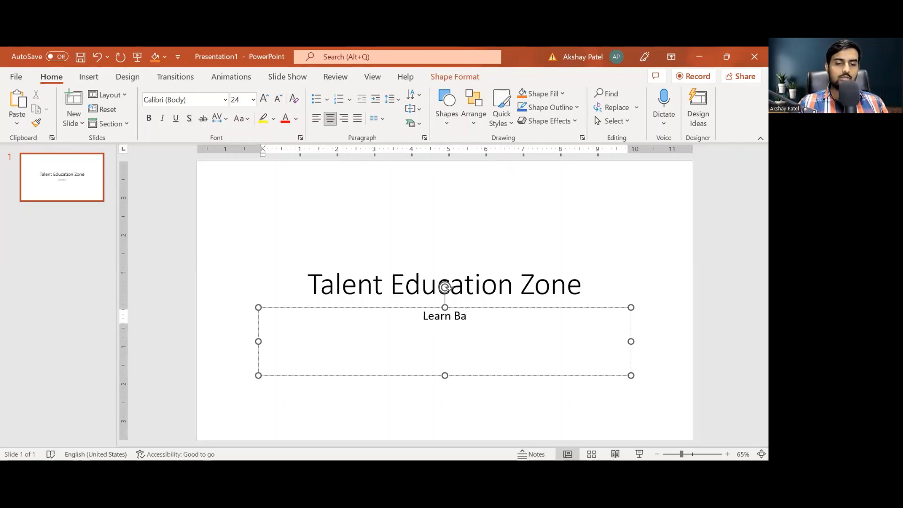
type("sicTO")
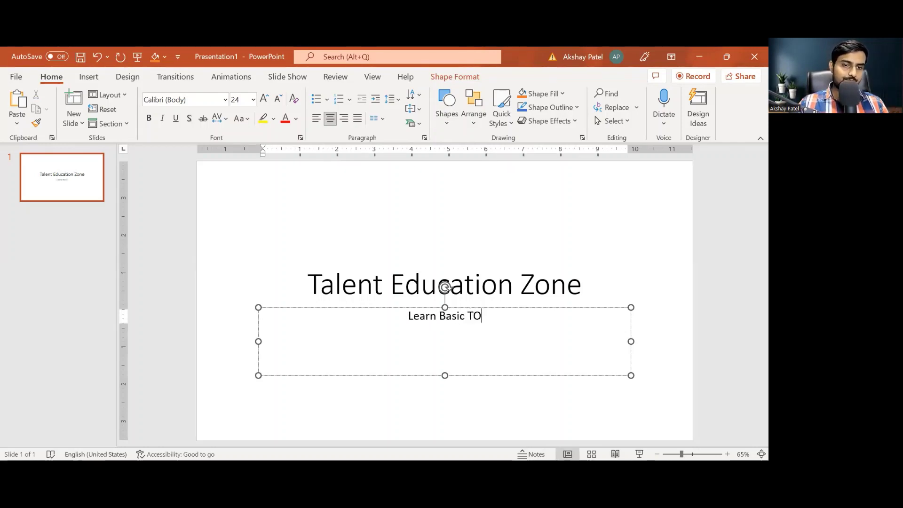
key("BackSpace")
type("o Explor")
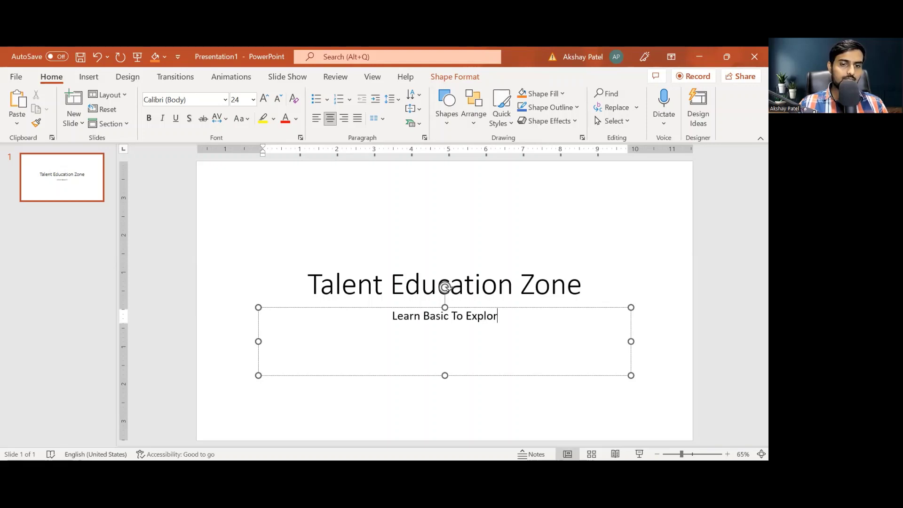
type("e Adv")
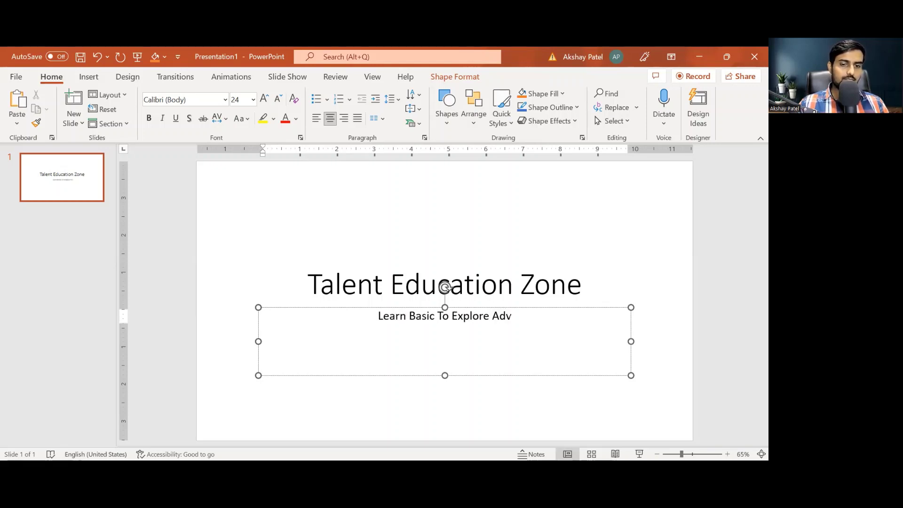
type("ance")
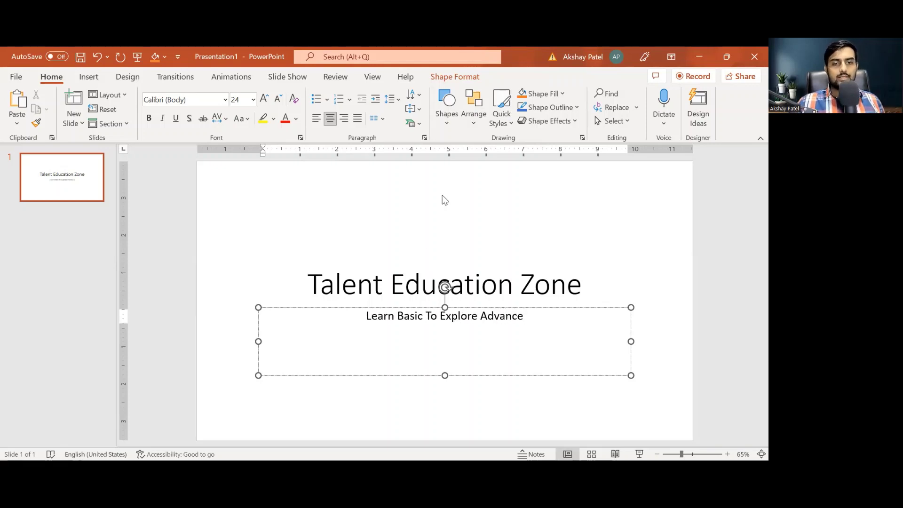
left_click(443, 199)
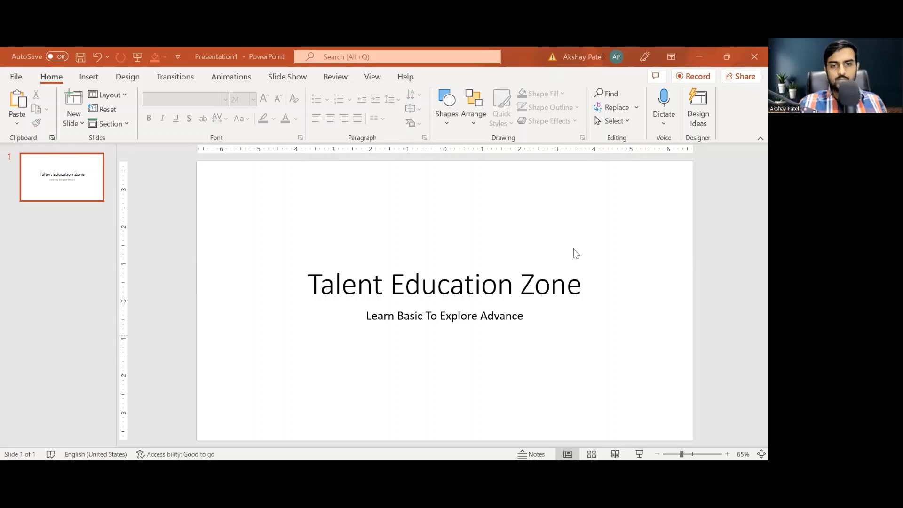
Paste the black TEZ logo and drag it up toward the top centre of the slide.
key("ctrl+v")
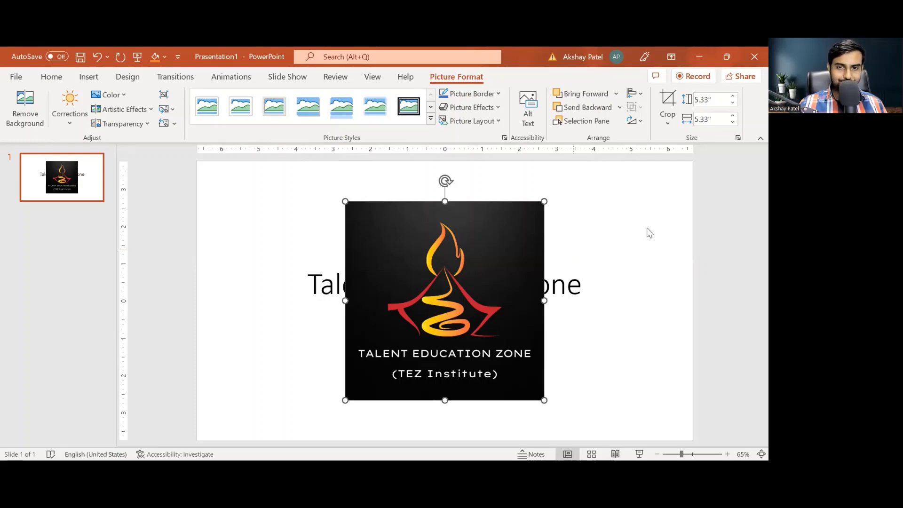
scroll(676, 342, "down", 3)
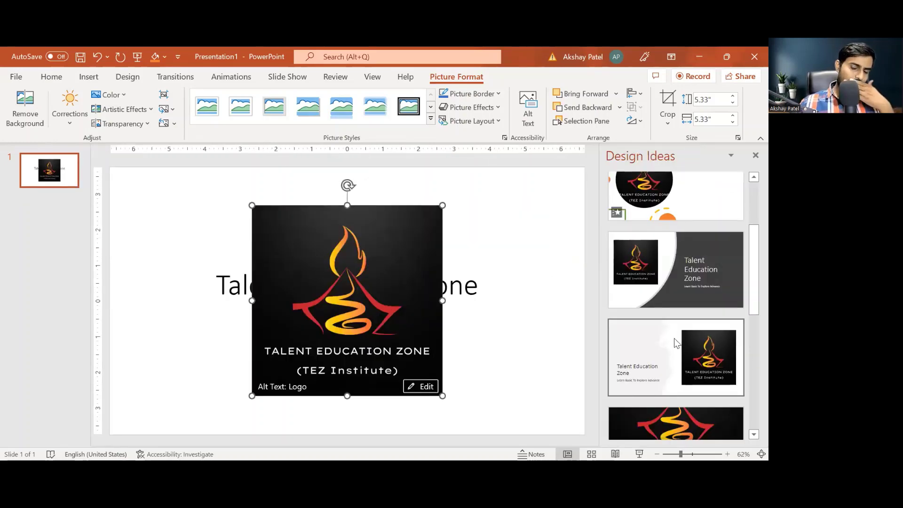
scroll(677, 336, "down", 3)
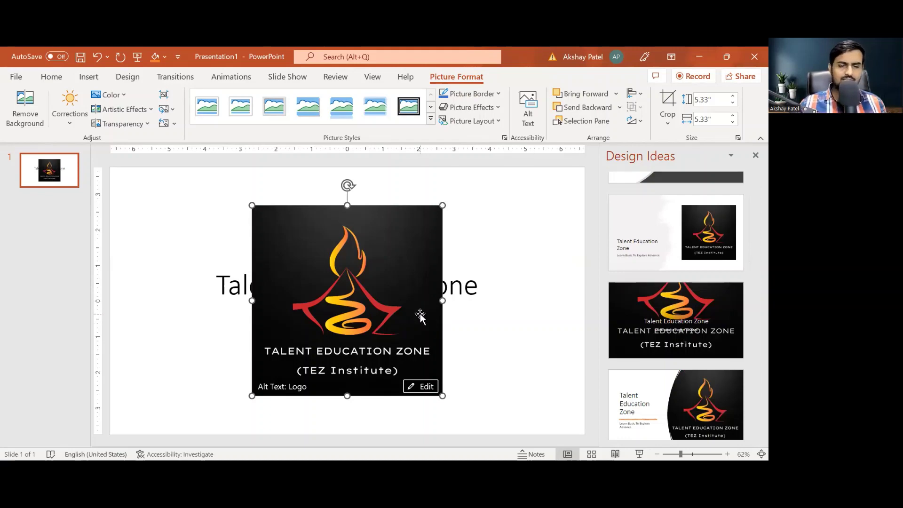
left_click_drag(377, 295, 375, 255)
left_click(504, 237)
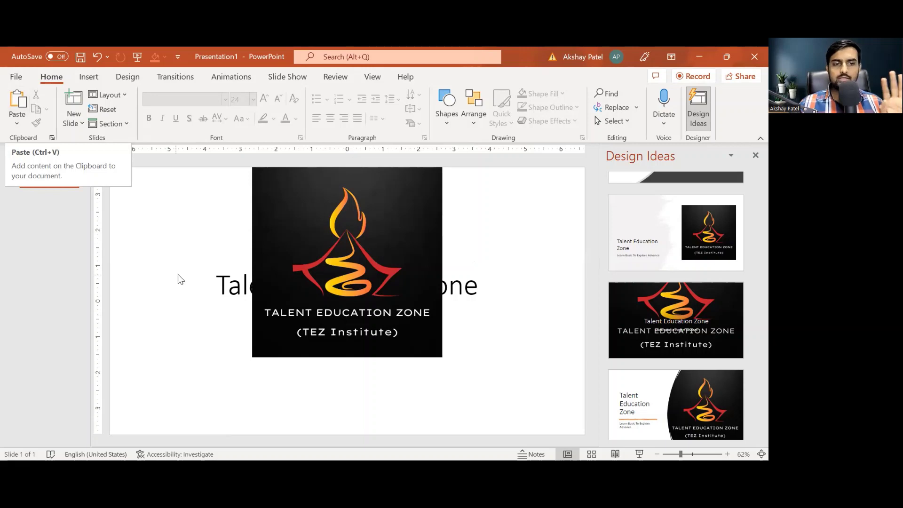
Try Remove Background on the TEZ logo, then undo it to keep the original black square.
left_click(313, 271)
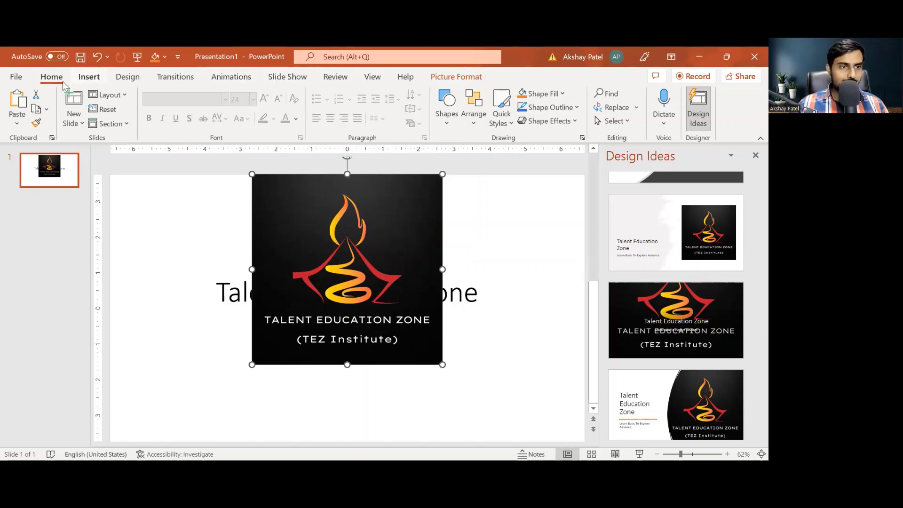
double_click(299, 254)
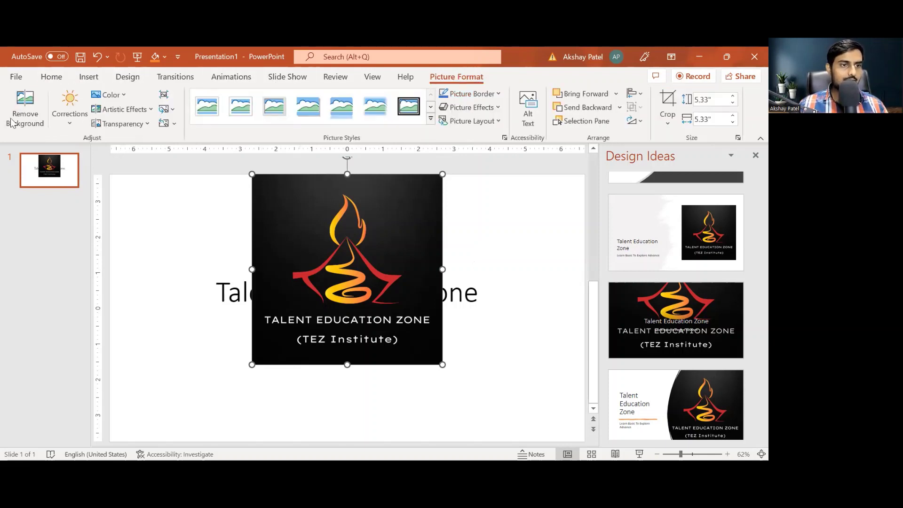
left_click(13, 120)
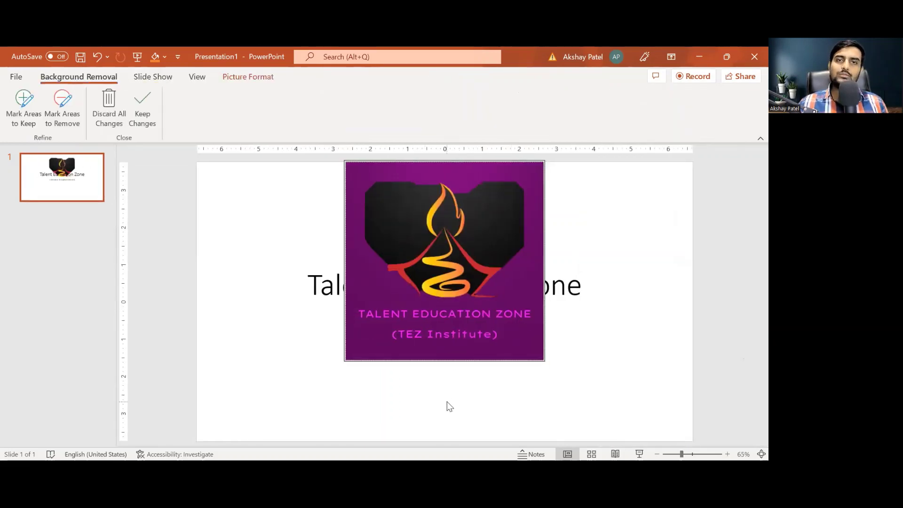
left_click(449, 407)
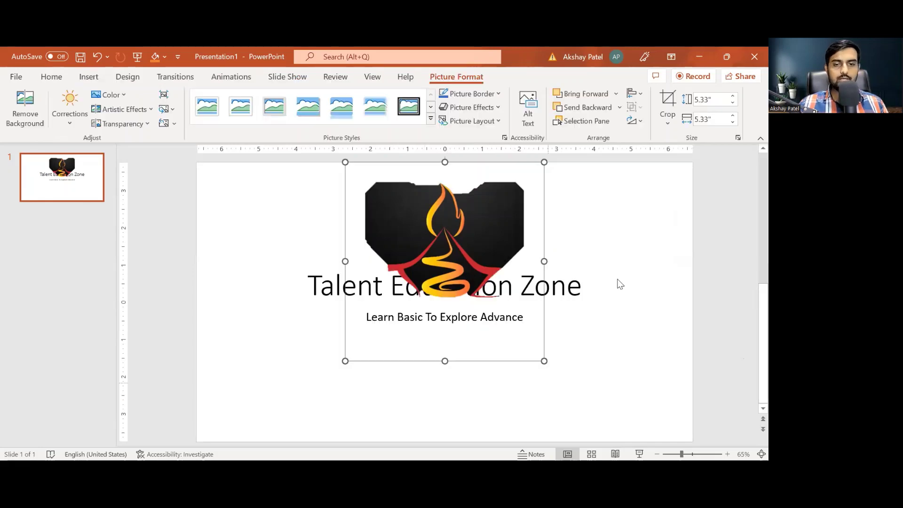
key("ctrl+z")
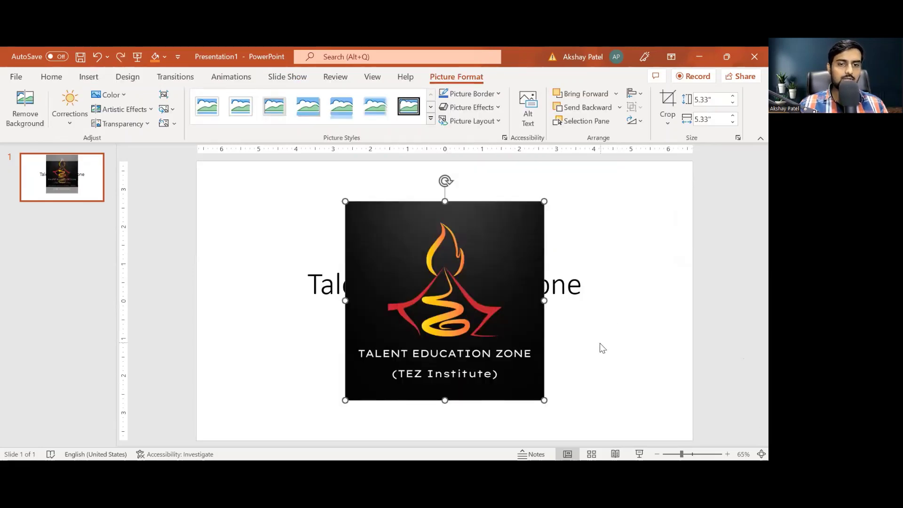
key("ctrl+z")
left_click(461, 257)
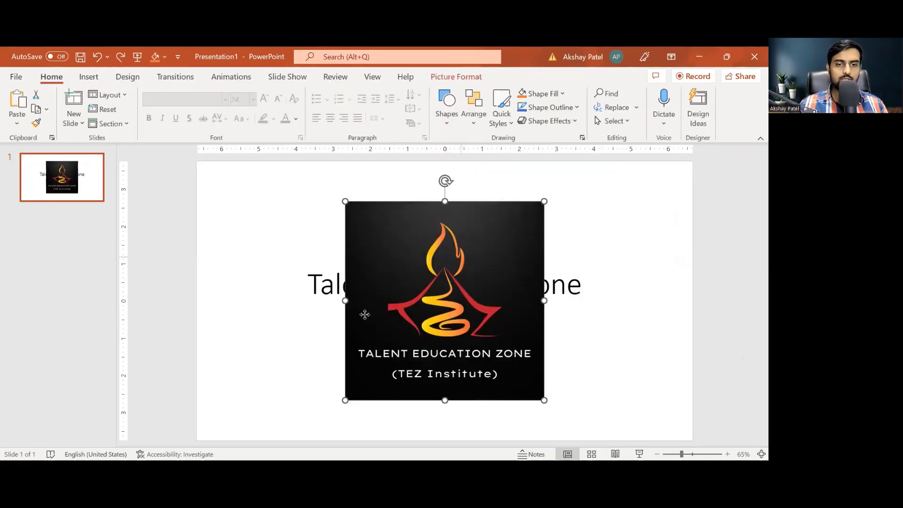
left_click(223, 298)
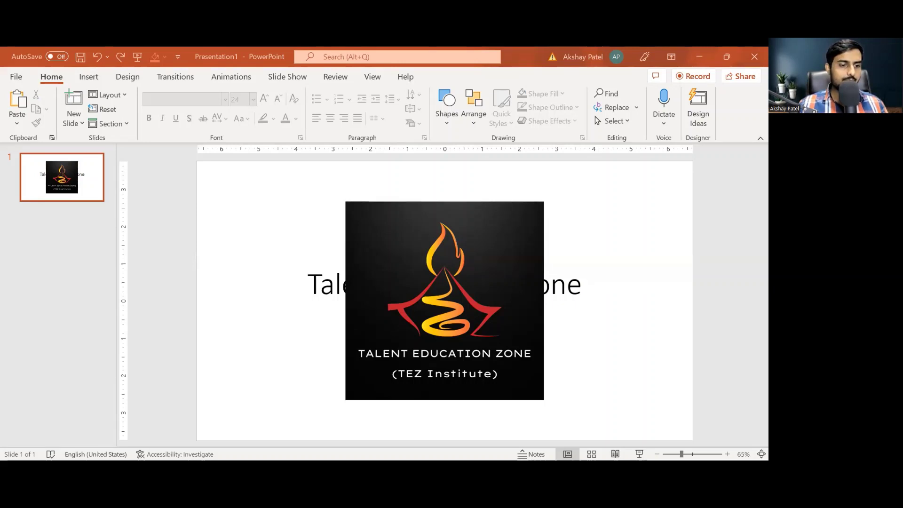
Paste the flame picture, shift the subtitle box right, and reposition and enlarge the flame.
key("Tab")
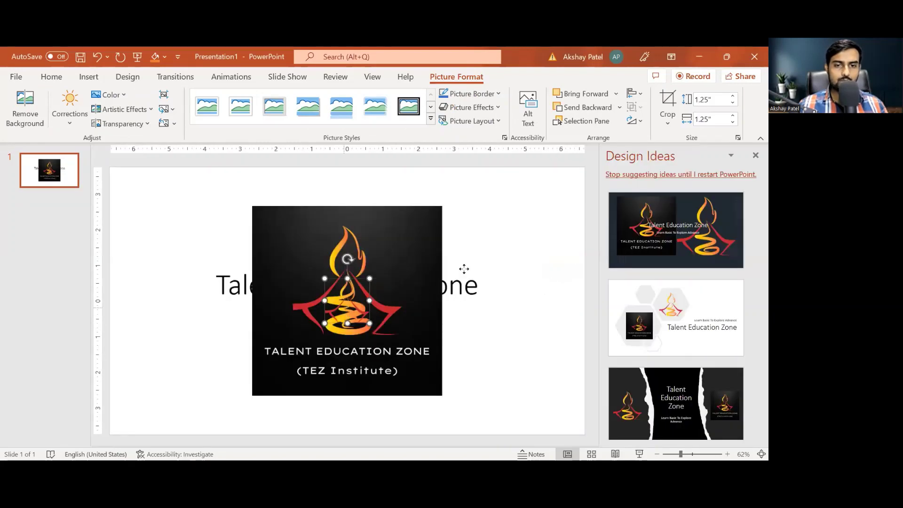
left_click_drag(464, 269, 507, 248)
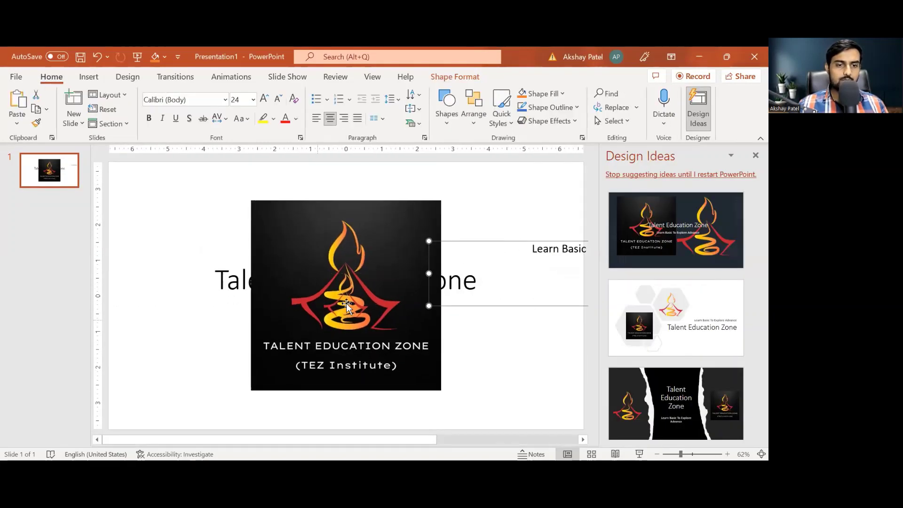
left_click(347, 303)
left_click_drag(339, 302, 148, 207)
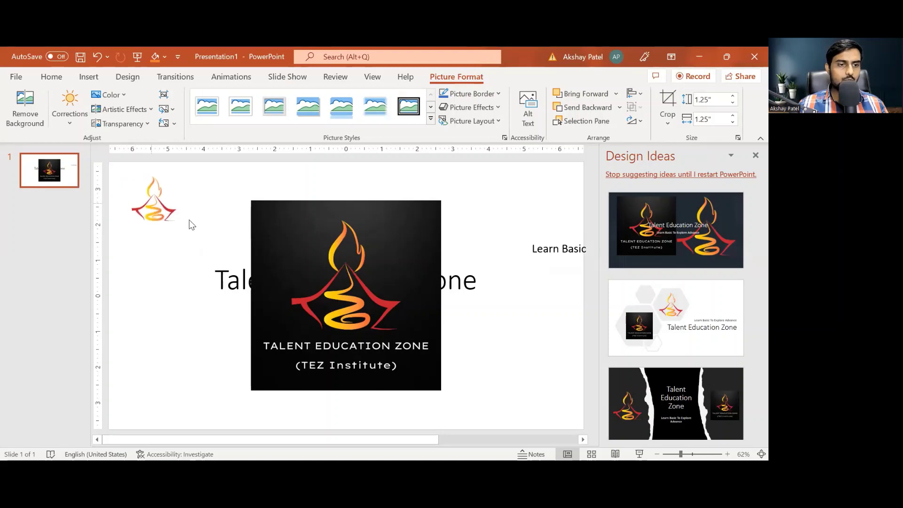
left_click_drag(211, 253, 296, 346)
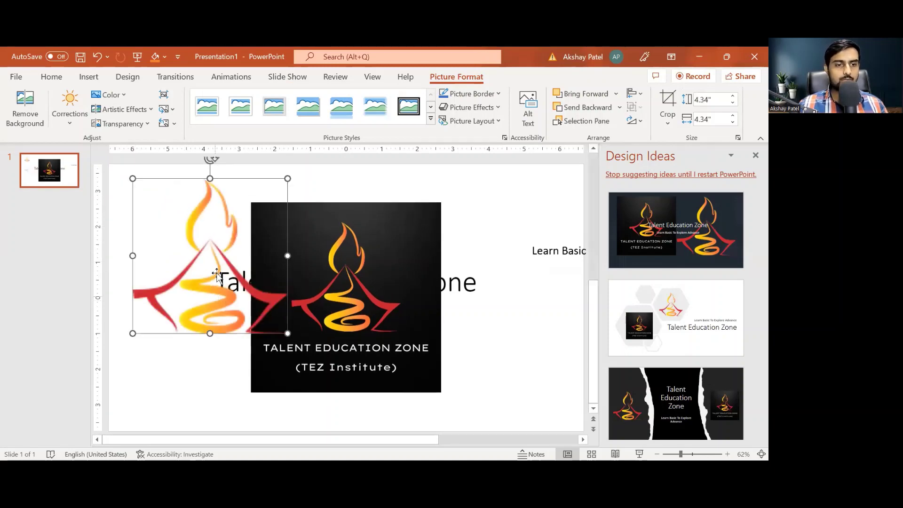
mouse_move(218, 275)
left_mouse_down()
mouse_move(274, 292)
mouse_move(415, 306)
left_mouse_up()
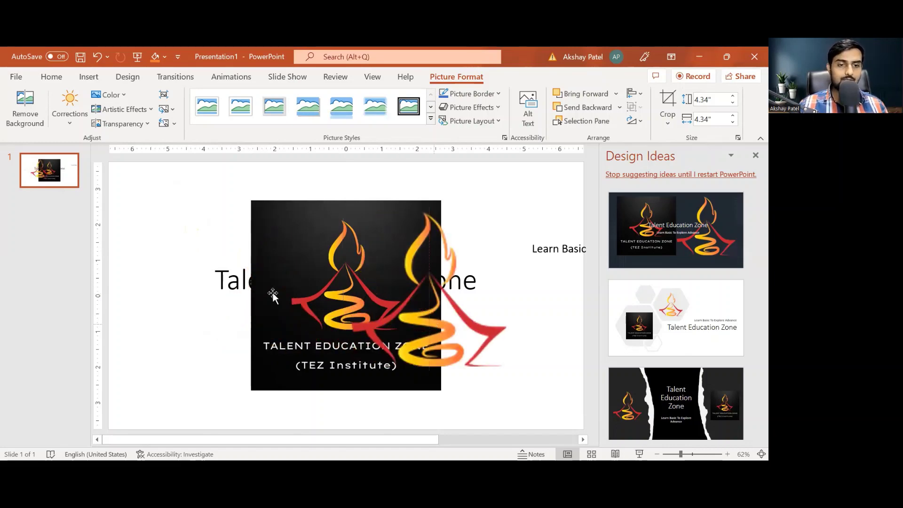
left_click(272, 295)
Shrink the flame into the slide's upper right corner and move the big TEZ logo left.
left_click(504, 369)
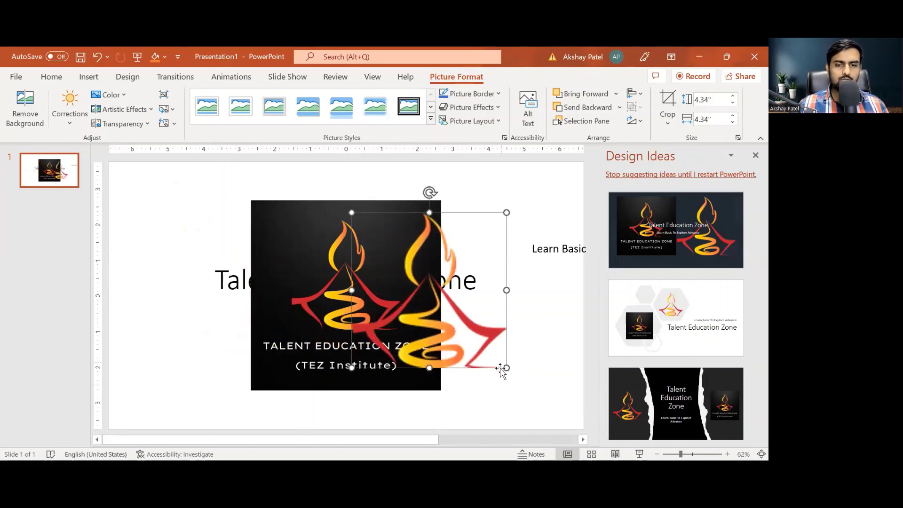
mouse_move(504, 369)
left_mouse_down()
mouse_move(456, 296)
mouse_move(422, 268)
left_mouse_up()
left_click_drag(371, 233, 480, 238)
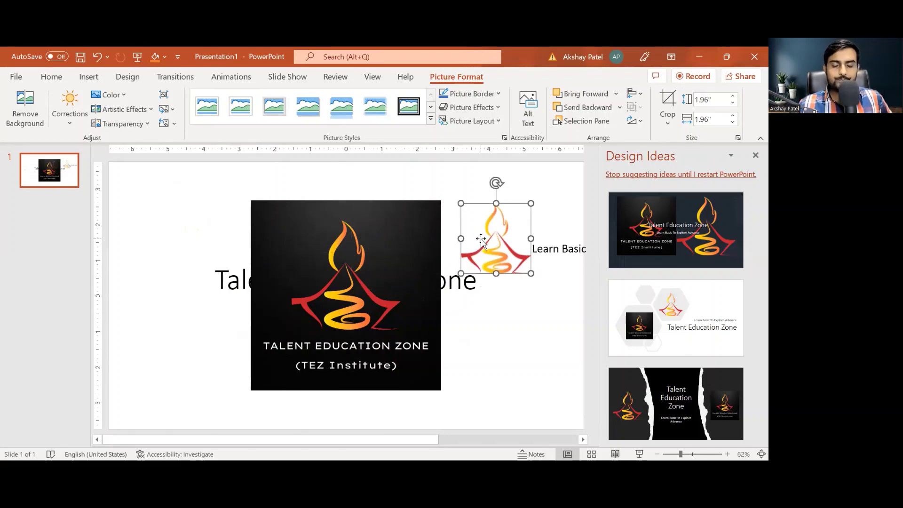
left_click_drag(481, 238, 467, 205)
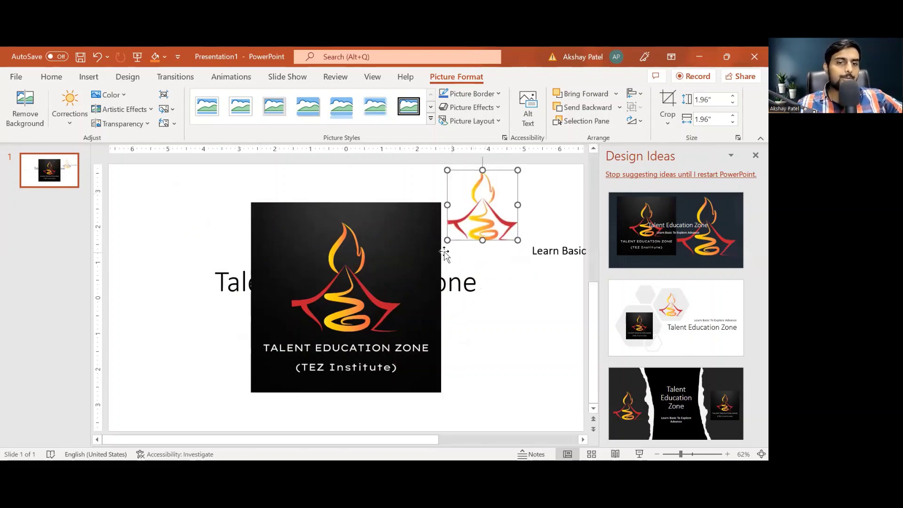
left_click_drag(361, 266, 304, 267)
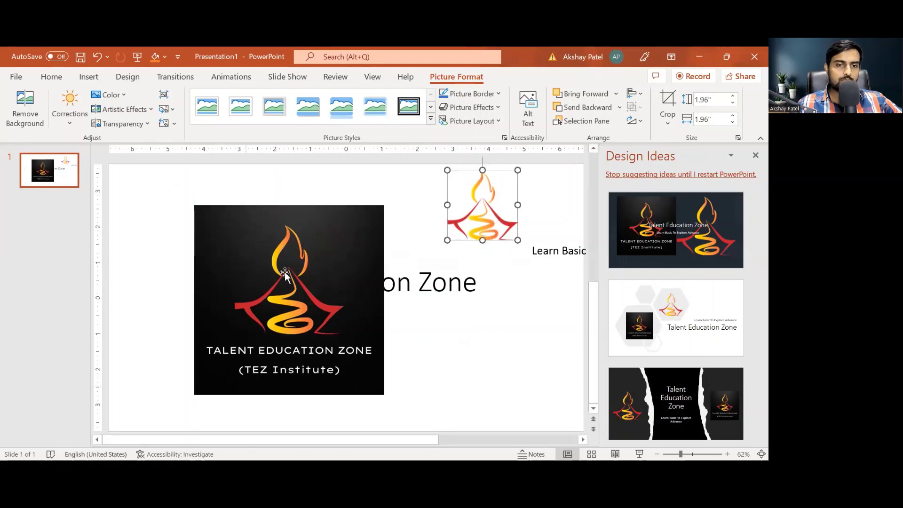
scroll(443, 315, "down", 1, "ctrl")
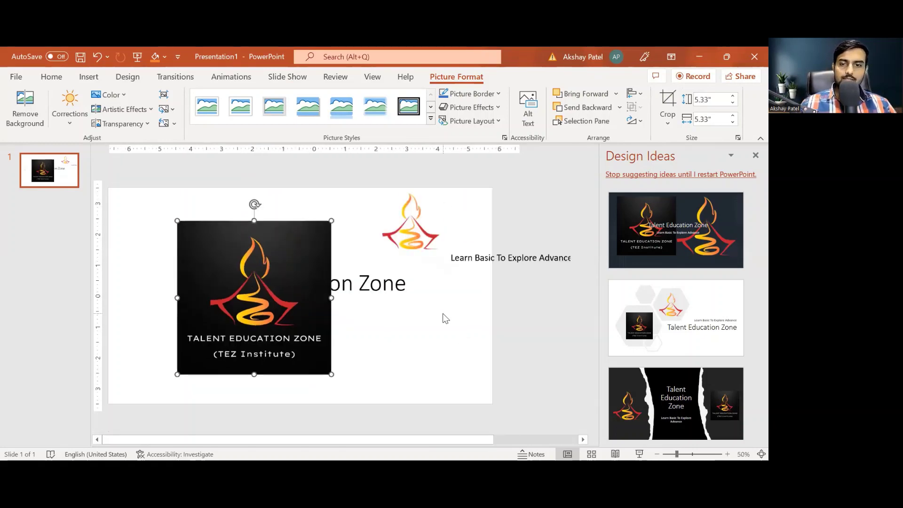
left_click(316, 201)
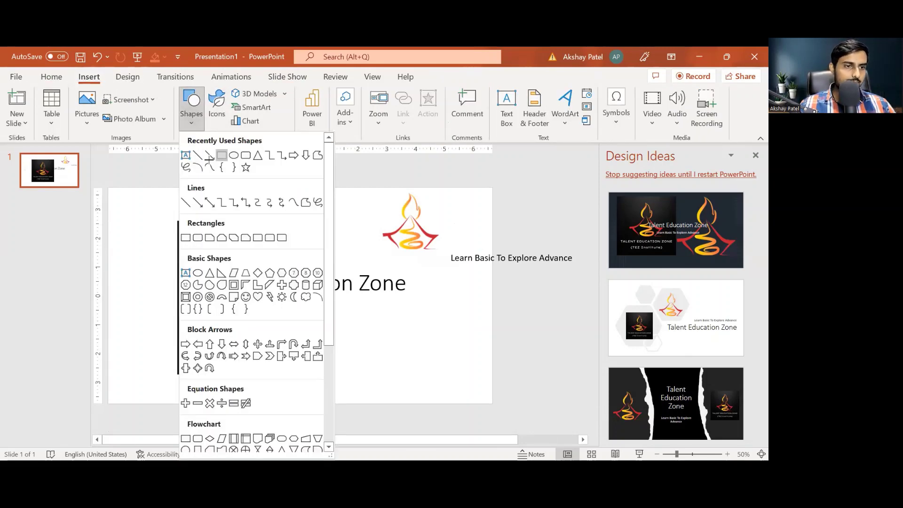
Draw a rectangle and stretch its edges to cover the full 13.33" × 7.5" slide.
left_click(222, 156)
left_click_drag(108, 188, 492, 403)
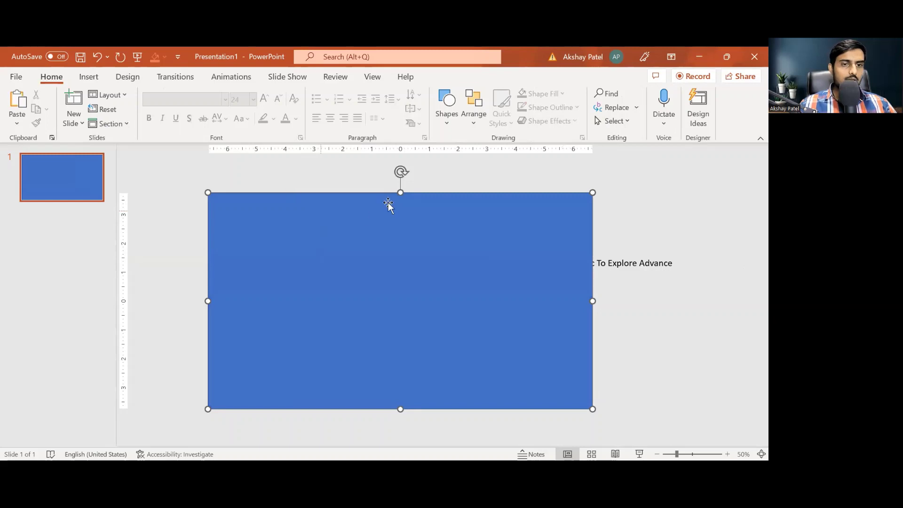
left_click_drag(402, 193, 403, 192)
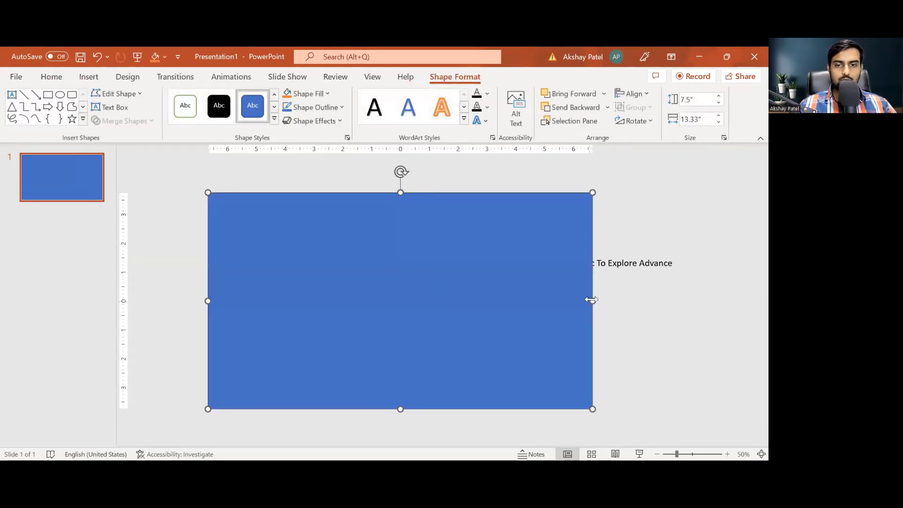
left_click_drag(592, 300, 594, 310)
left_click(631, 295)
left_click(232, 254)
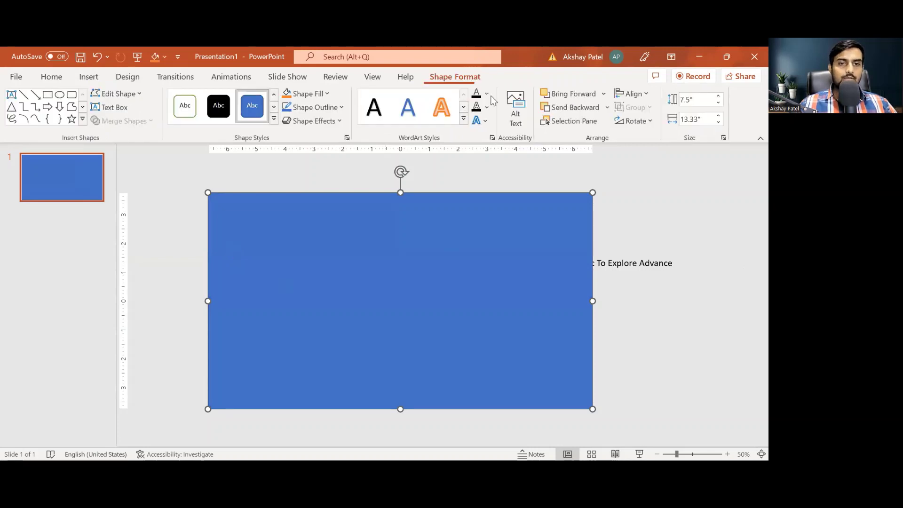
Give the rectangle a dark gradient fill with black, dark gray and gray stops.
left_click(310, 95)
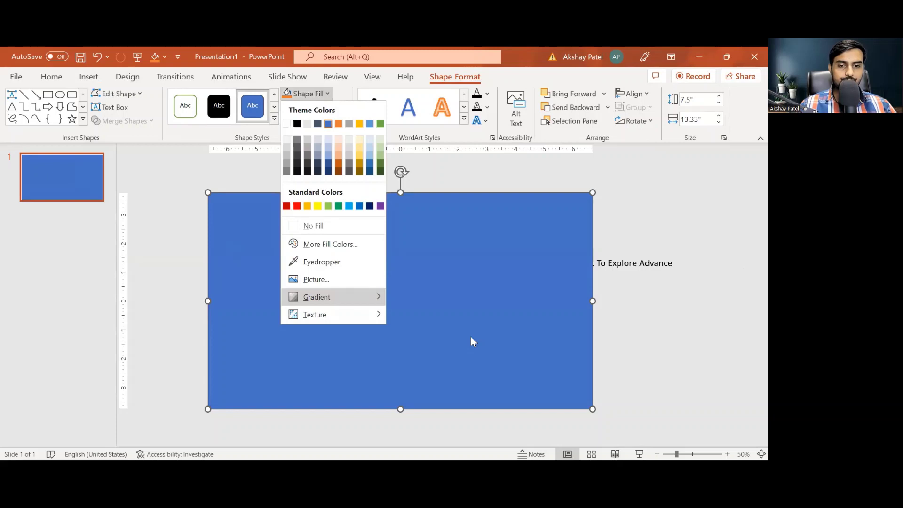
mouse_move(317, 297)
left_click(410, 374)
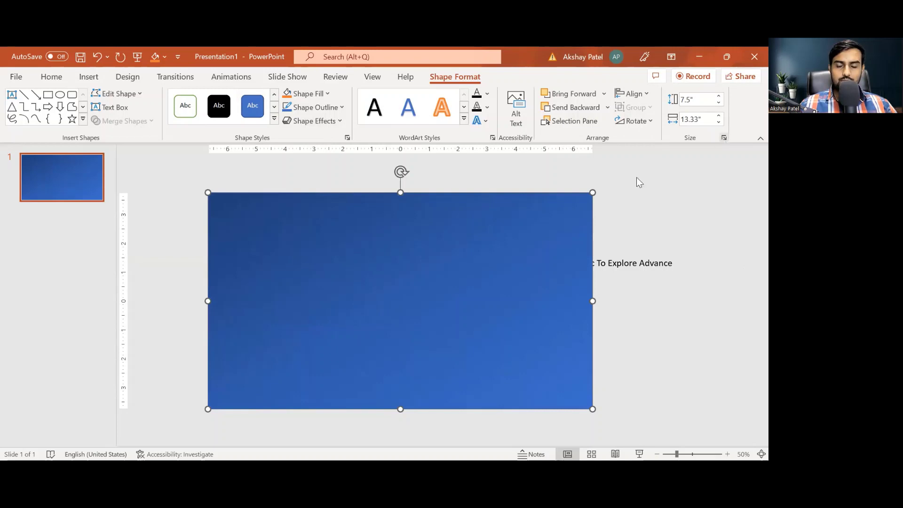
left_click(614, 196)
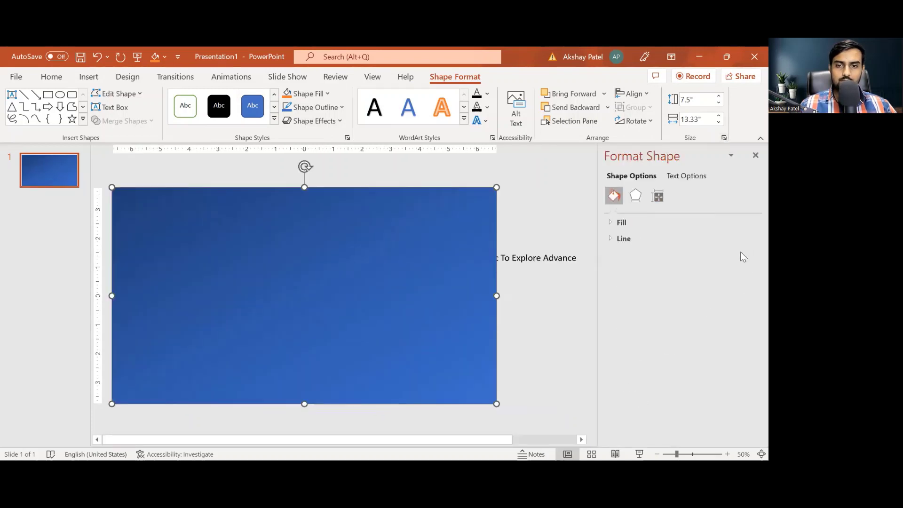
left_click(644, 222)
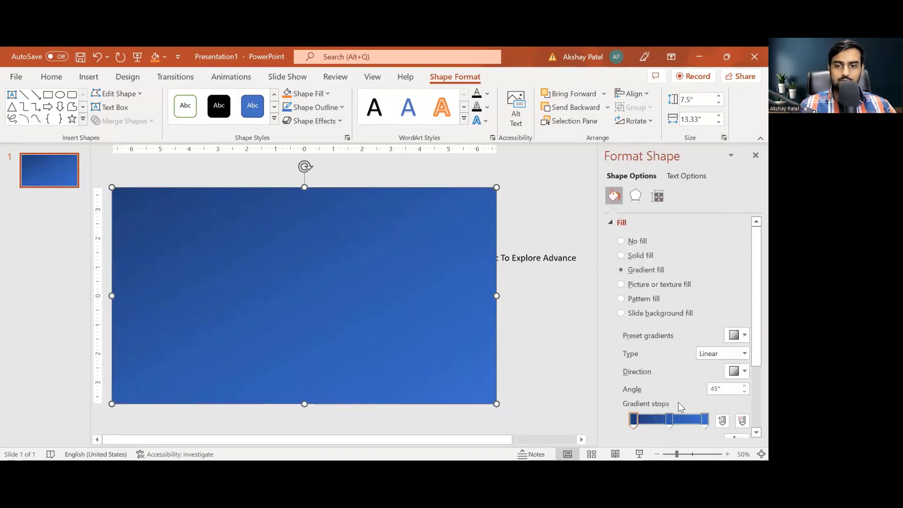
scroll(678, 402, "down", 3)
left_click(705, 323)
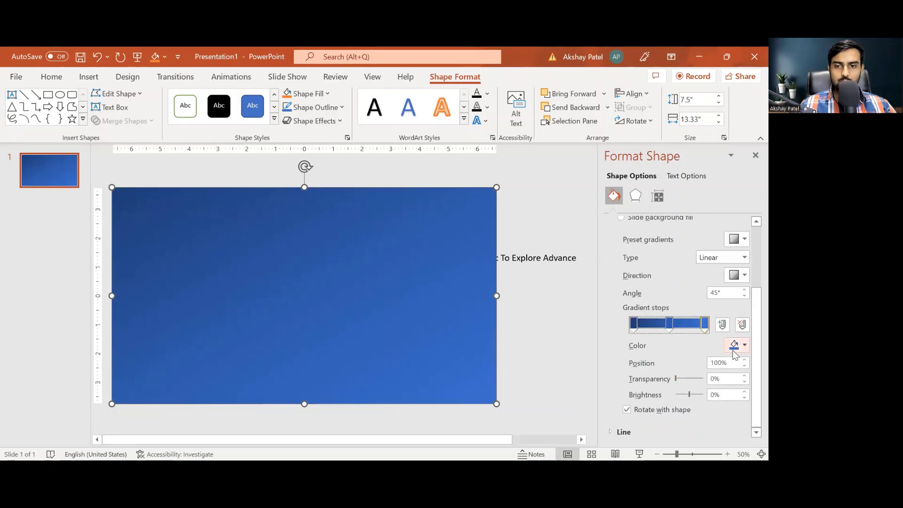
left_click(735, 352)
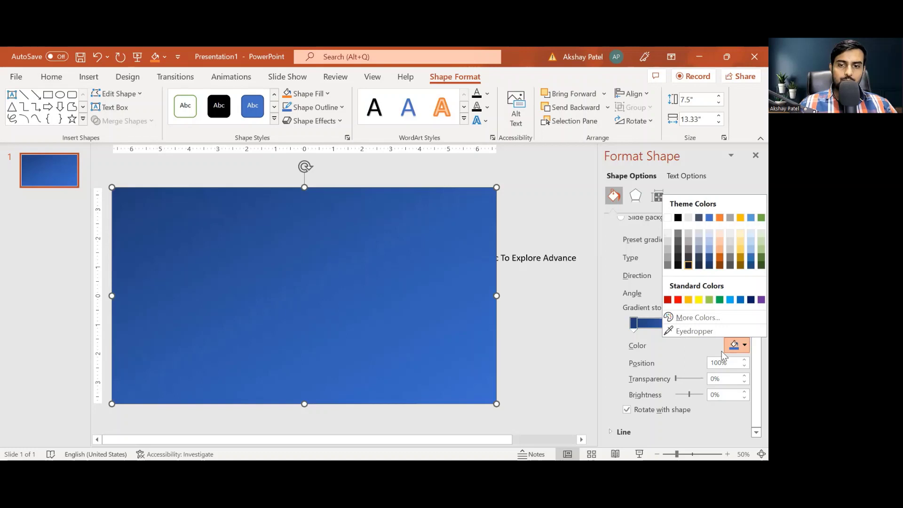
left_click(678, 218)
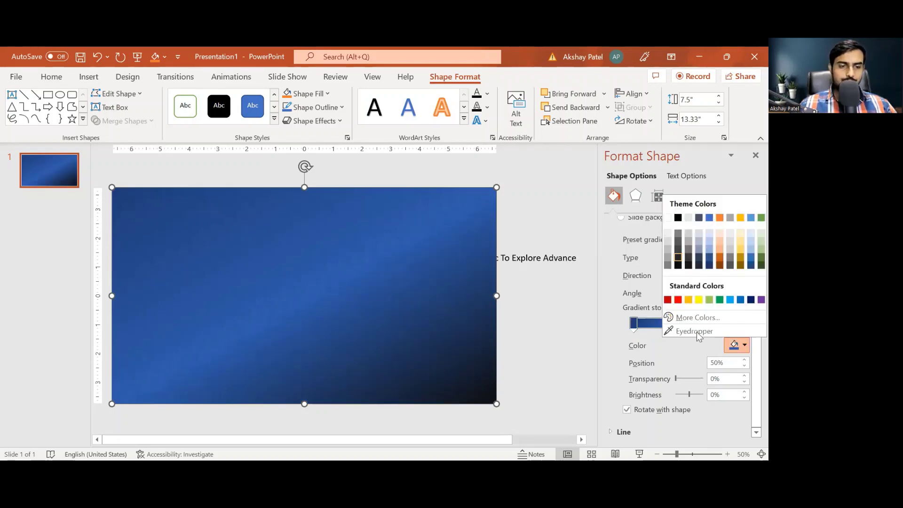
left_click(677, 250)
left_click(633, 323)
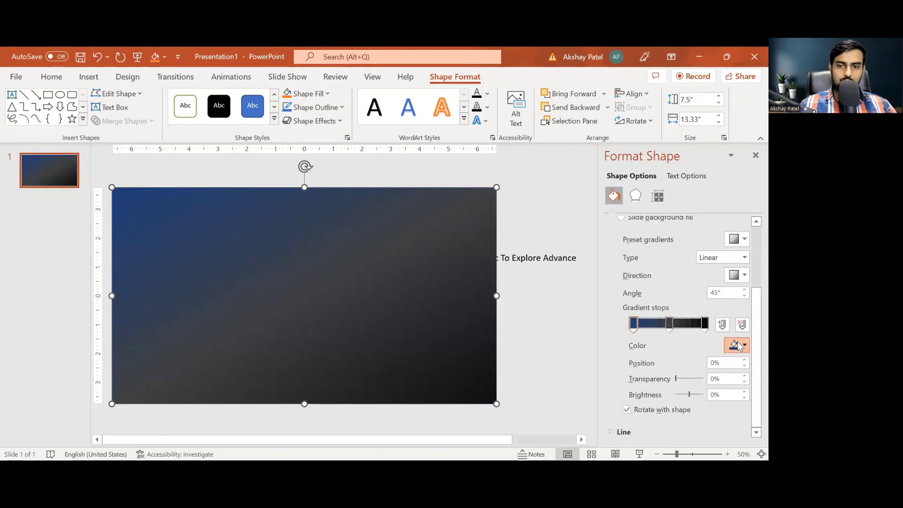
left_click(735, 345)
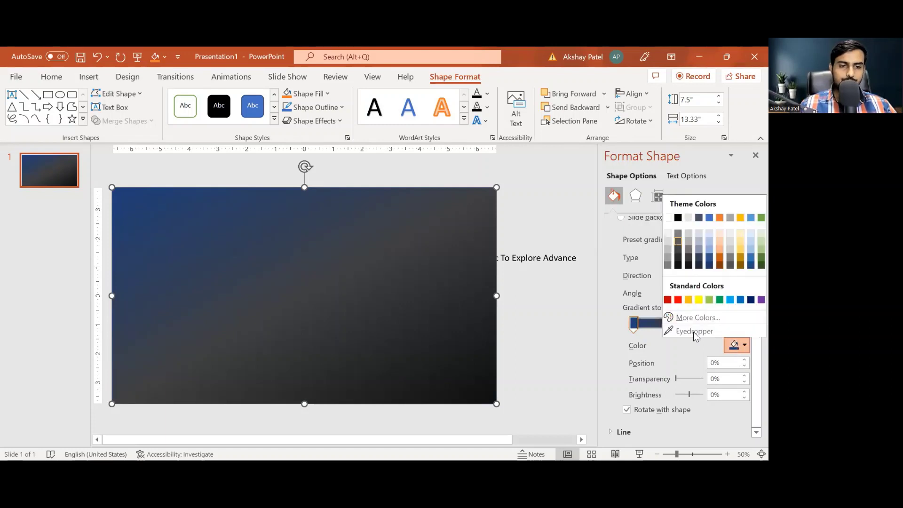
left_click(678, 241)
left_click(554, 318)
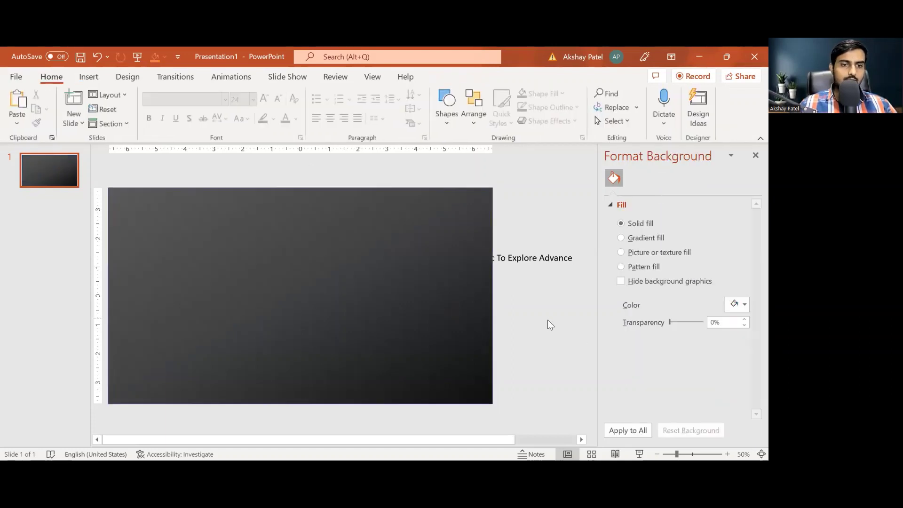
Move the tagline text box to the lower slide area and send the rectangle to the back.
left_click(527, 263)
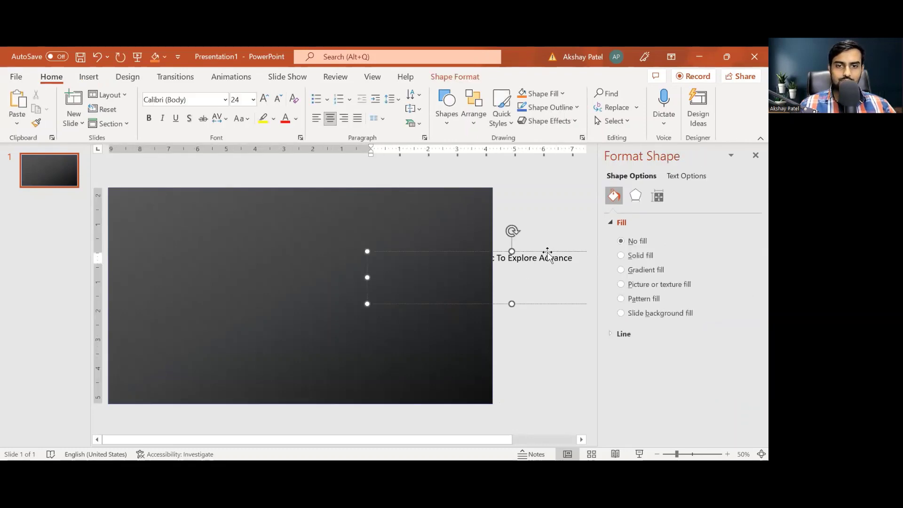
left_click_drag(549, 254, 318, 350)
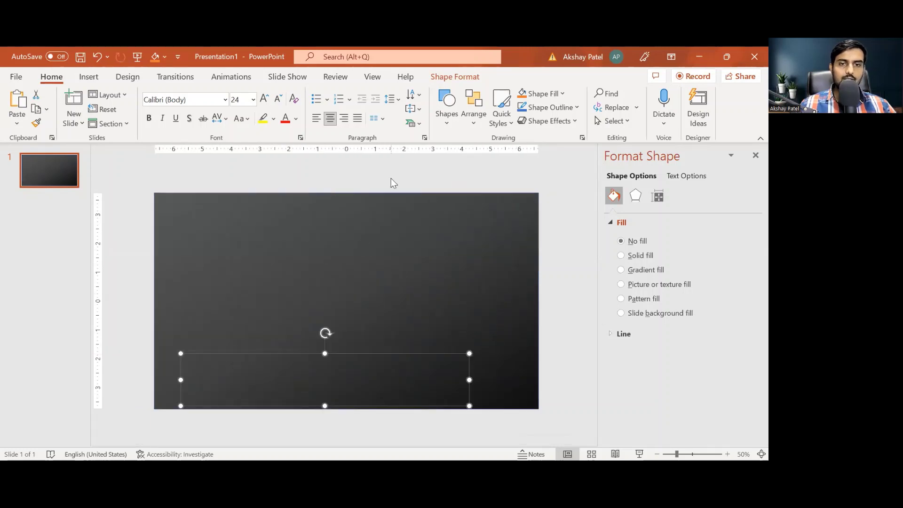
left_click(317, 320)
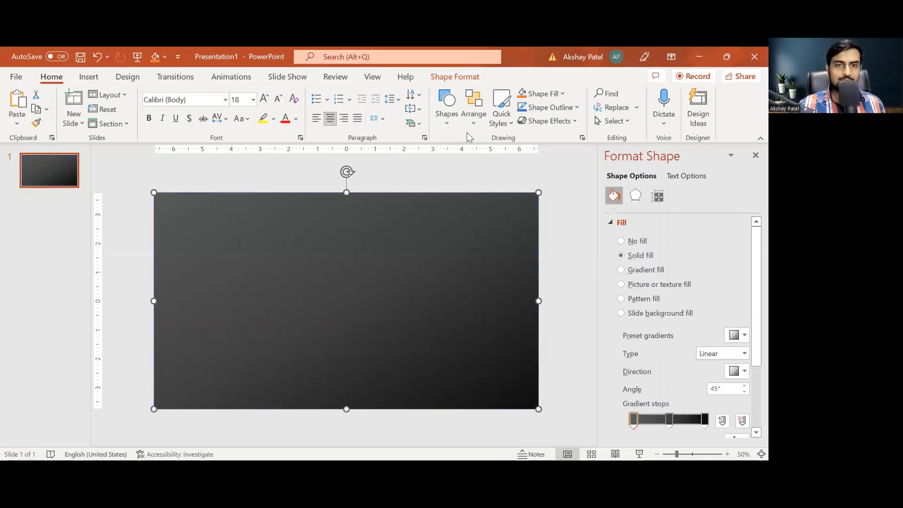
left_click(474, 113)
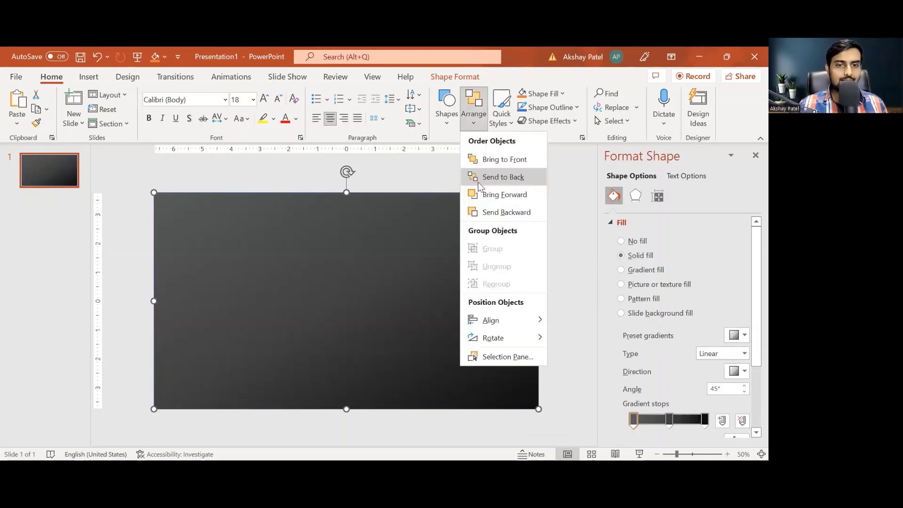
left_click(479, 186)
left_click(544, 270)
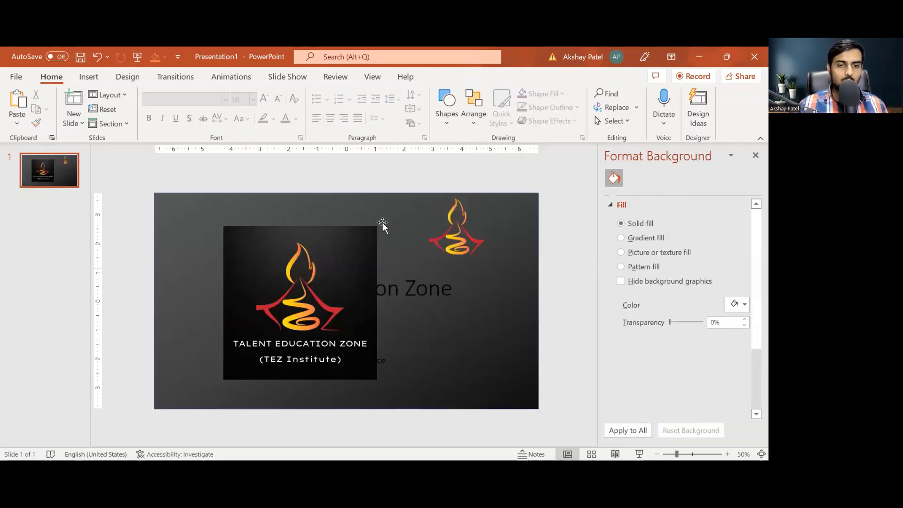
left_click(386, 256)
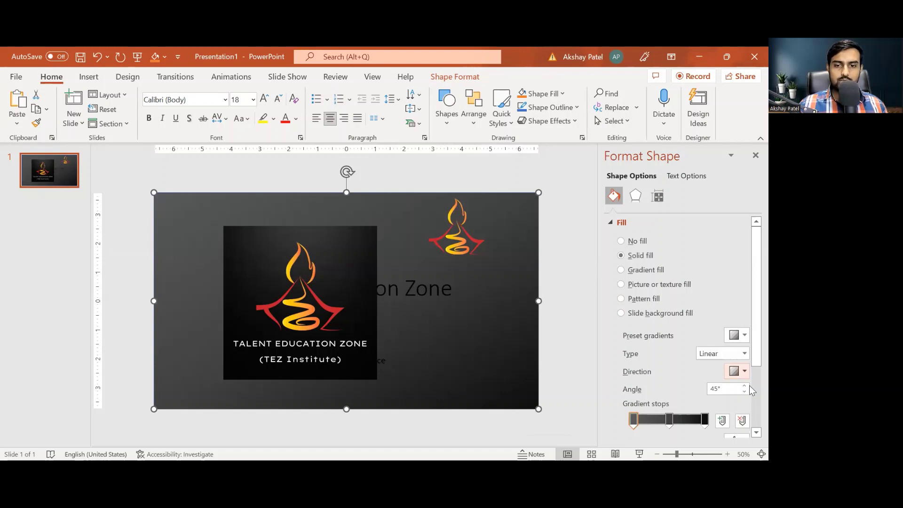
Remove the middle gradient stop and set the 100% stop to a dark eyedropper-sampled colour.
scroll(631, 312, "down", 3)
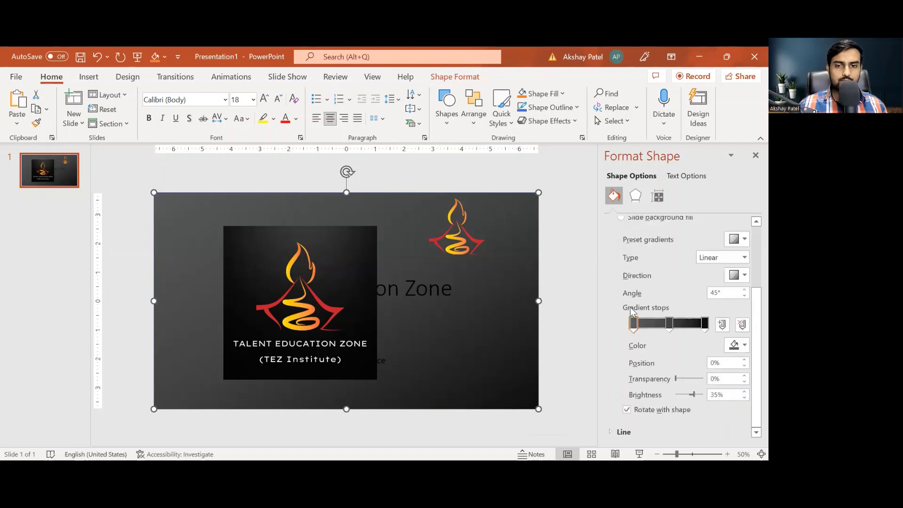
left_click(670, 325)
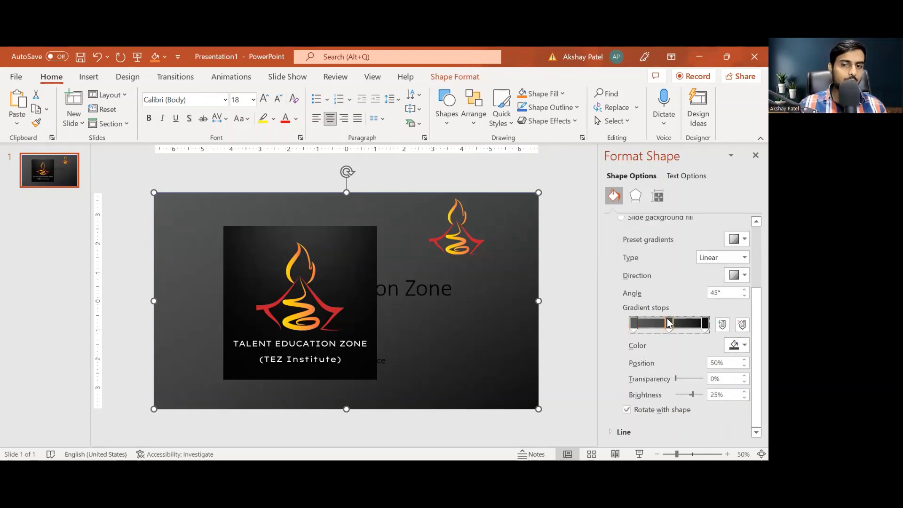
left_click_drag(670, 324, 657, 327)
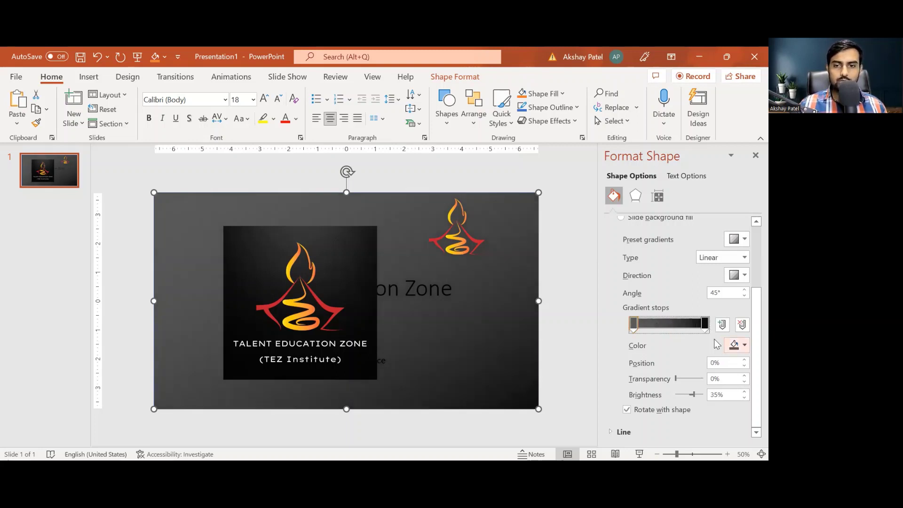
left_click(734, 345)
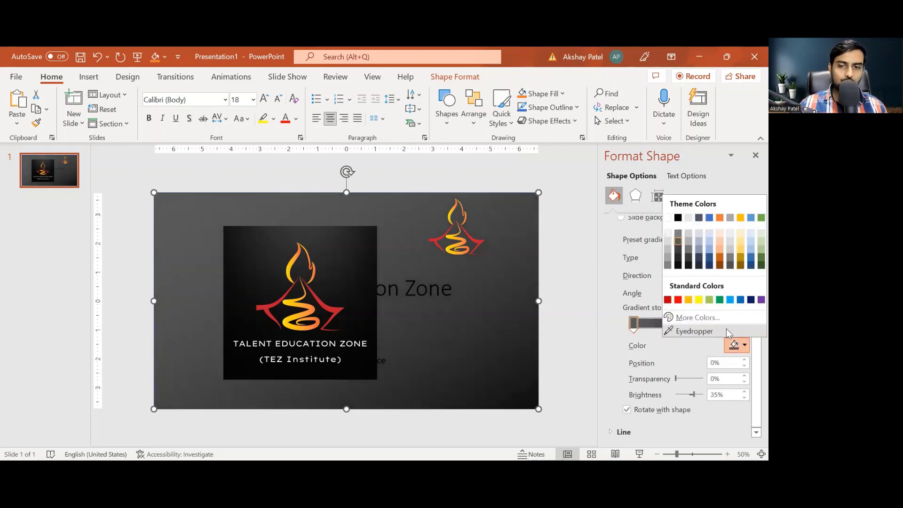
left_click(729, 332)
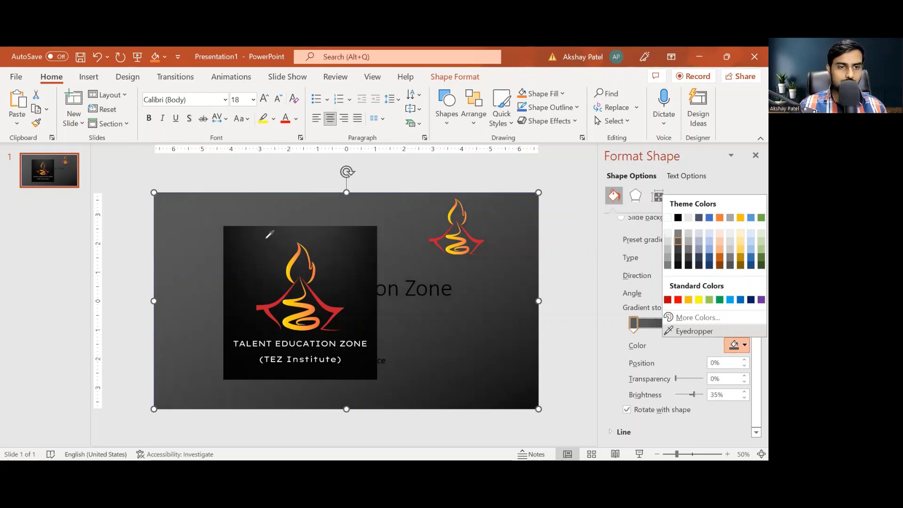
left_click(714, 329)
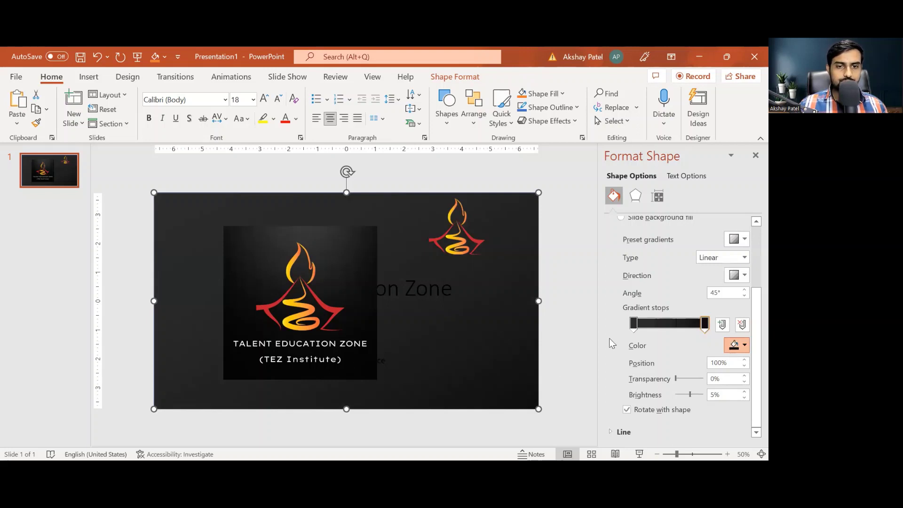
left_click_drag(413, 334, 751, 361)
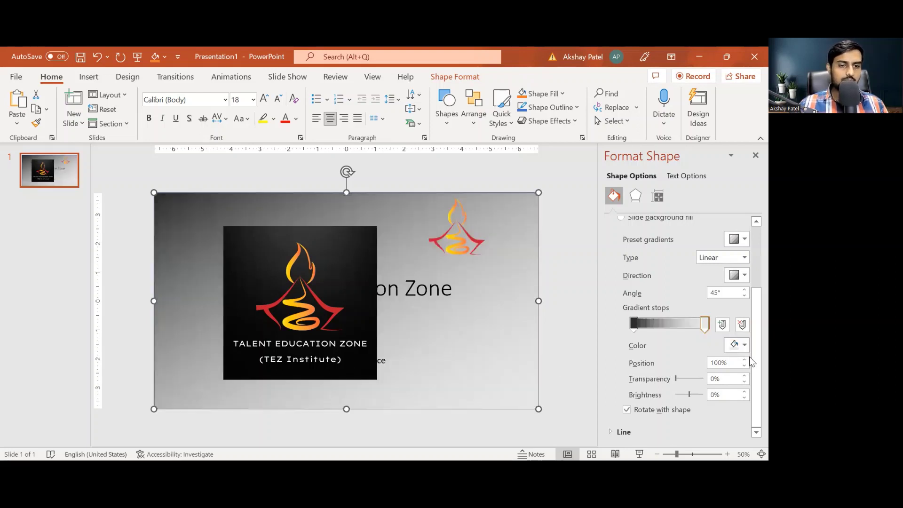
key("ctrl+z")
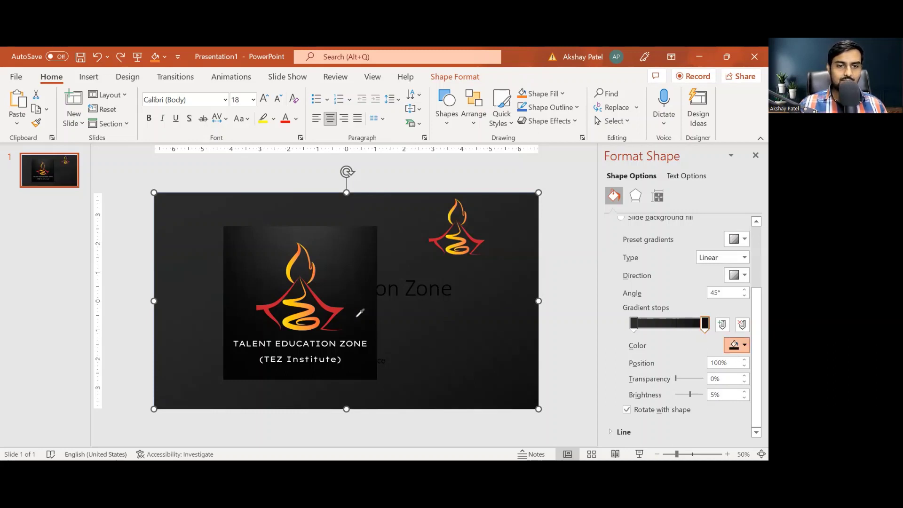
left_click(288, 324)
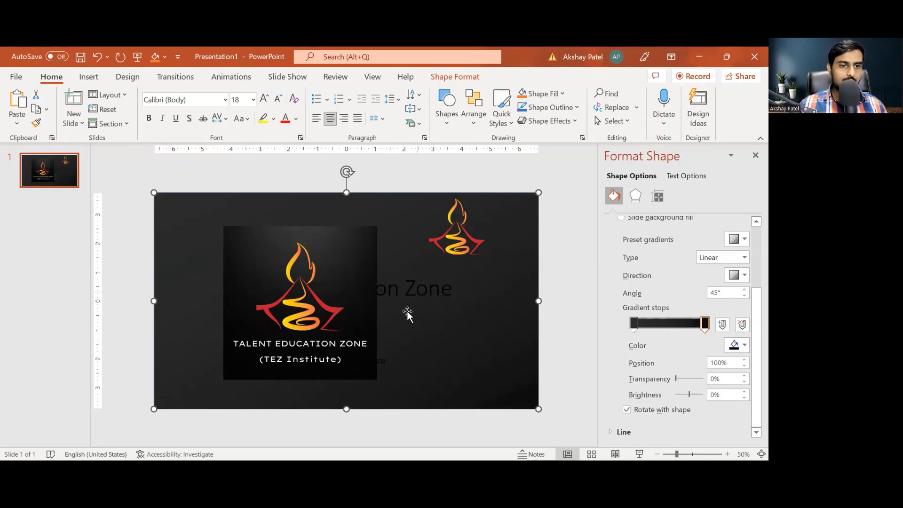
key("Tab")
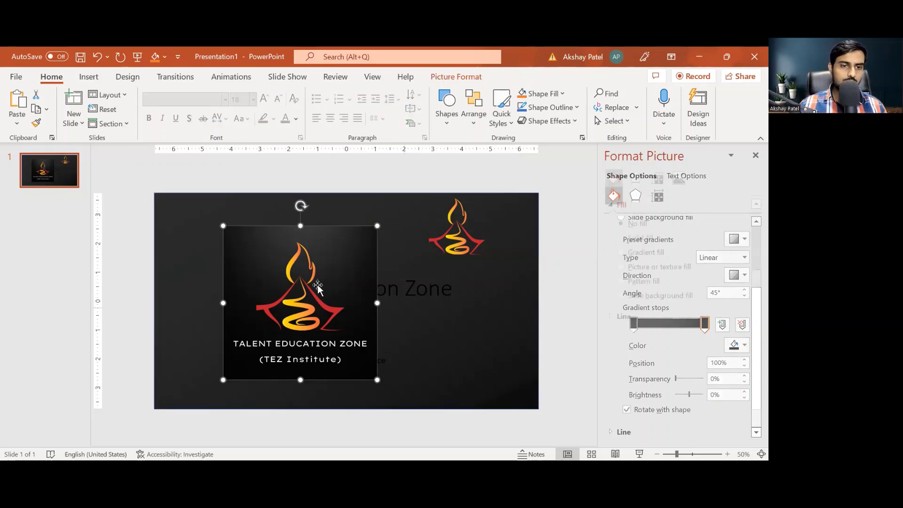
Drag the TEZ logo to the slide's horizontal centre, slightly lower over the title.
left_click_drag(311, 283, 351, 275)
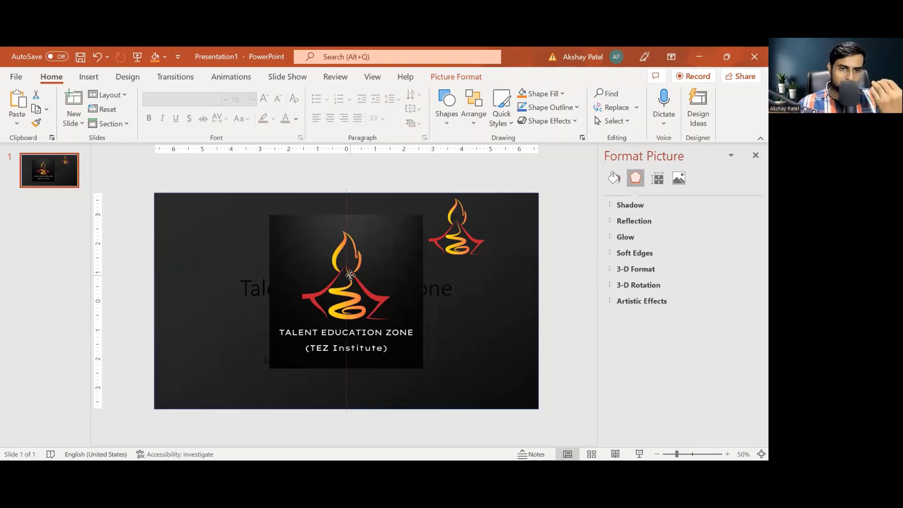
left_click(352, 272)
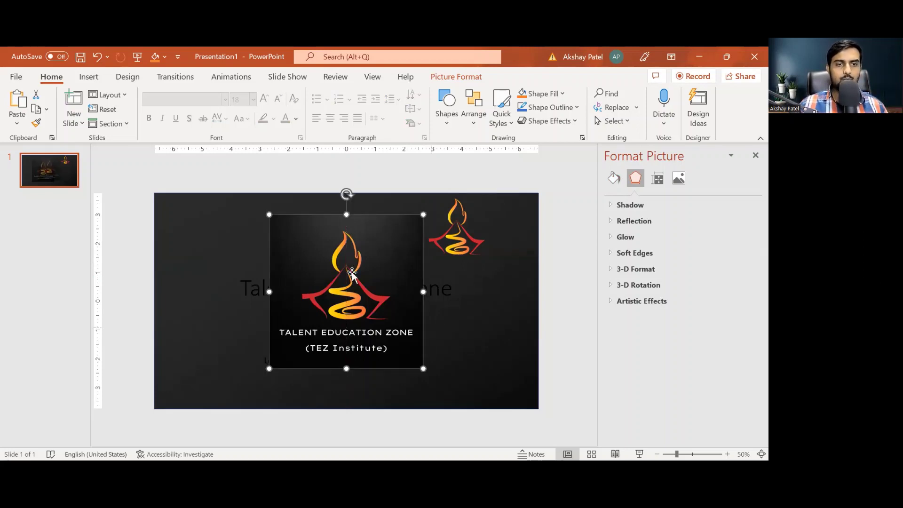
left_click(302, 254)
left_click_drag(302, 254, 335, 282)
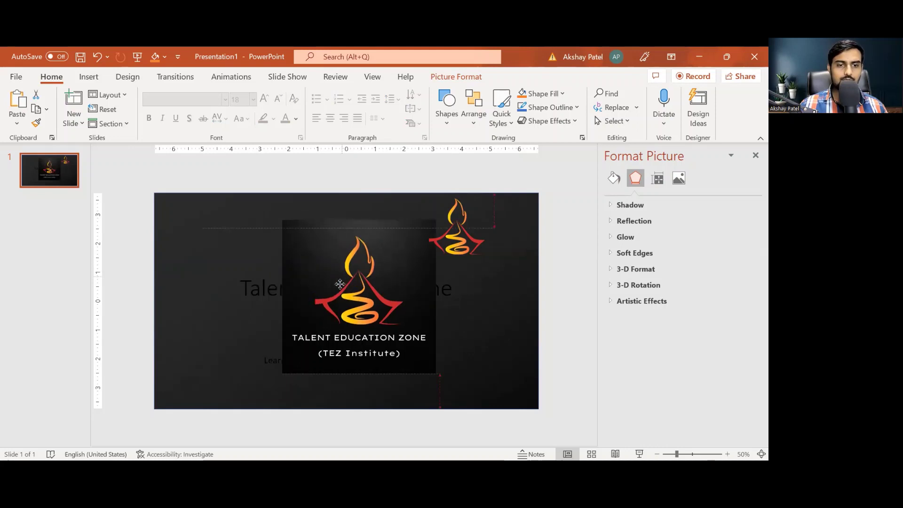
left_click_drag(335, 282, 250, 233)
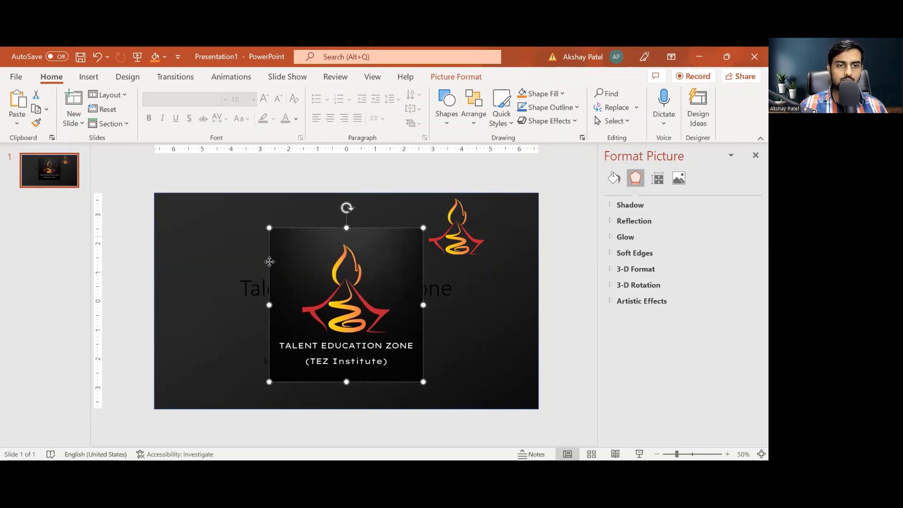
left_click(479, 292)
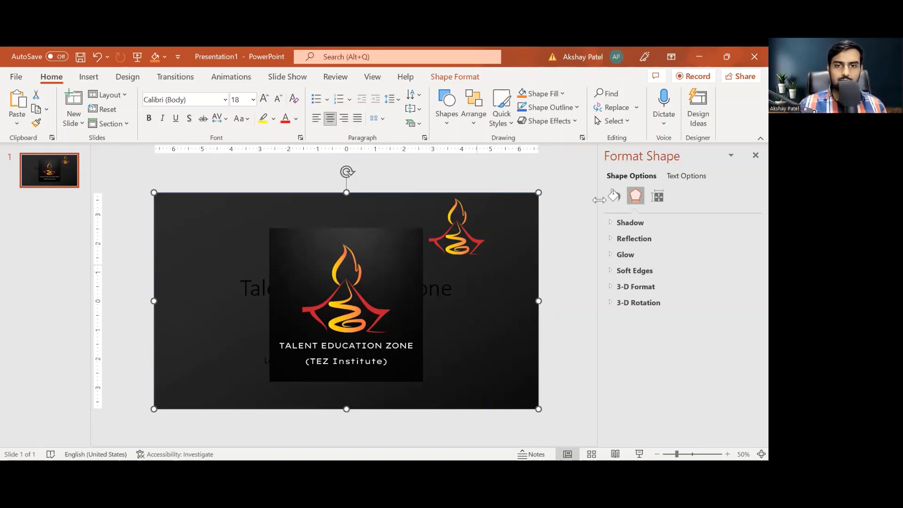
Set the background shape's gradient direction to Linear Down at 90°.
left_click(614, 197)
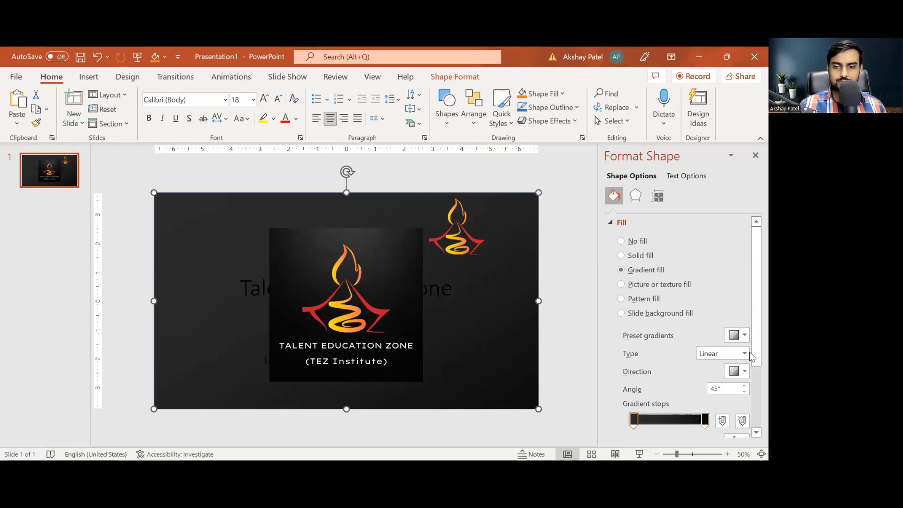
left_click(702, 418)
scroll(730, 396, "down", 2)
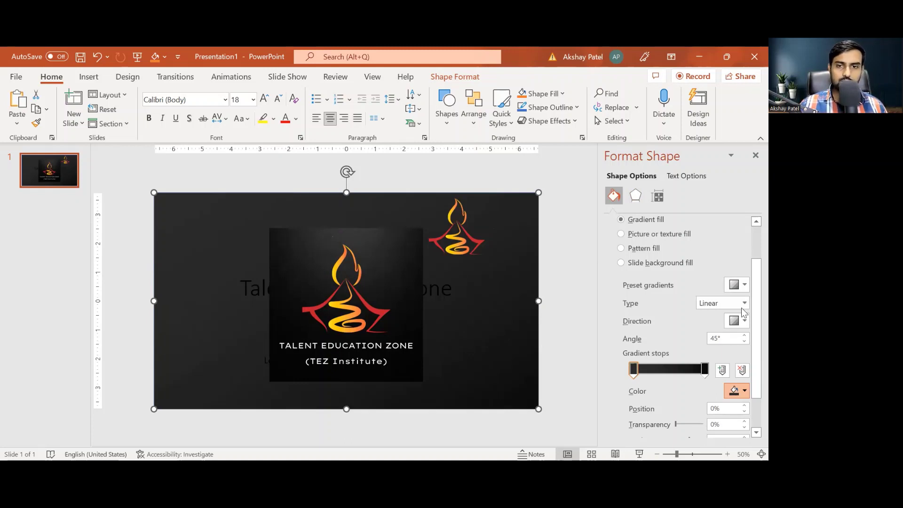
left_click(350, 228)
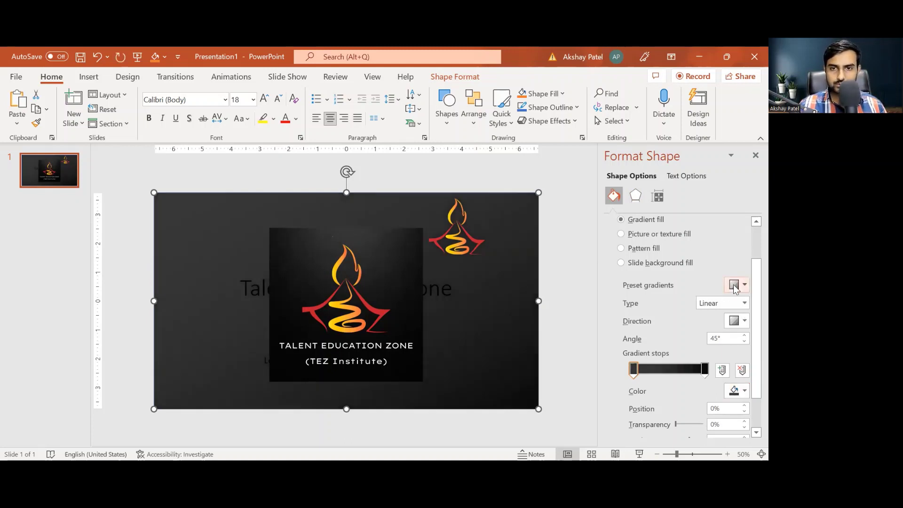
left_click(735, 287)
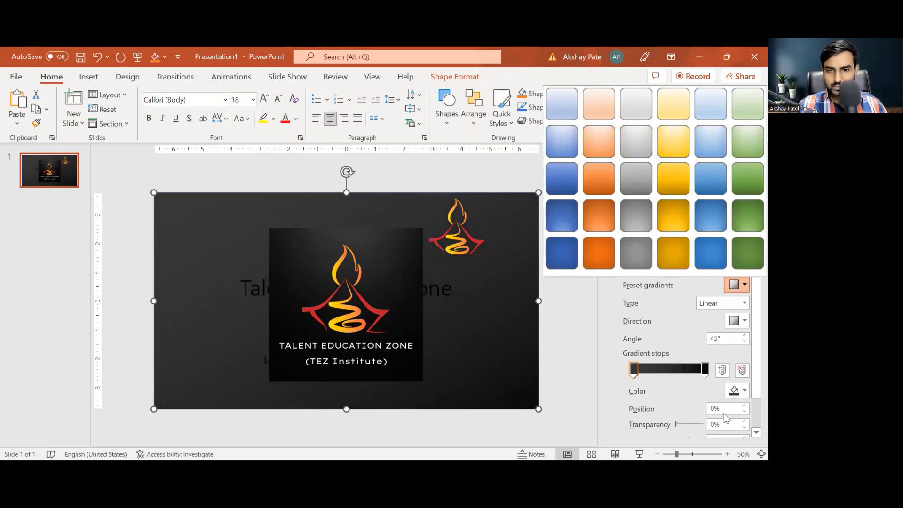
left_click(745, 322)
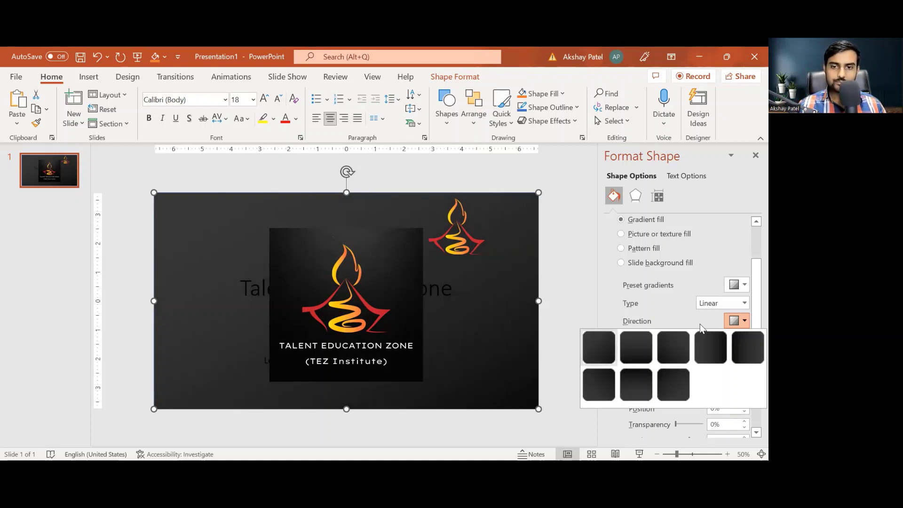
left_click(739, 326)
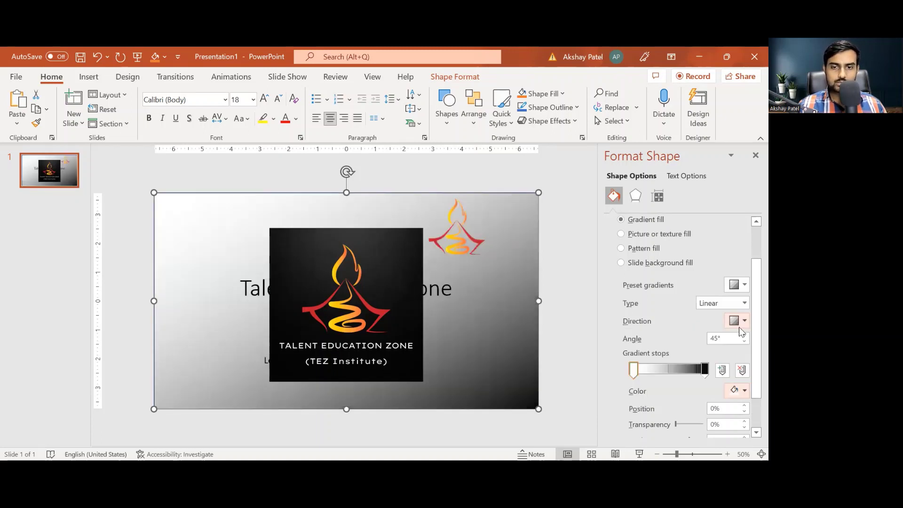
left_click(739, 327)
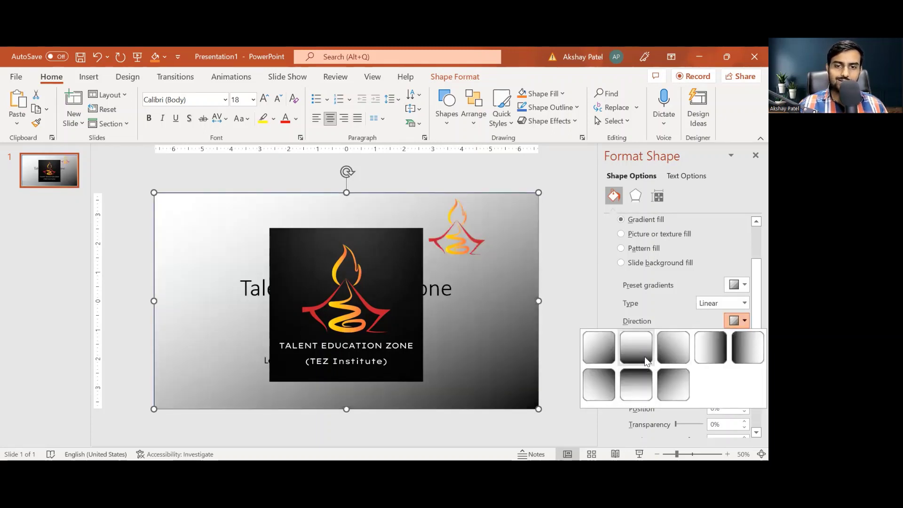
left_click(636, 385)
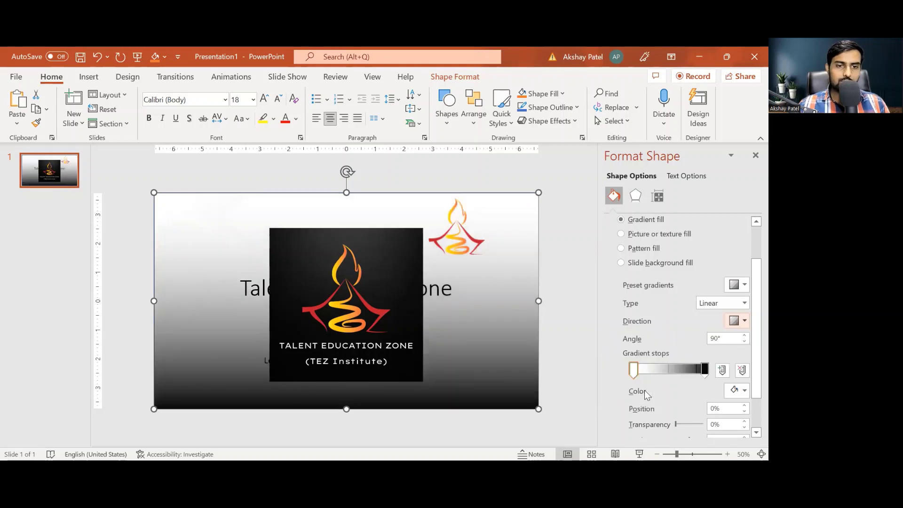
Eyedrop dark colours from the slide for both the first and 100% gradient stops.
left_click(736, 390)
left_click(683, 379)
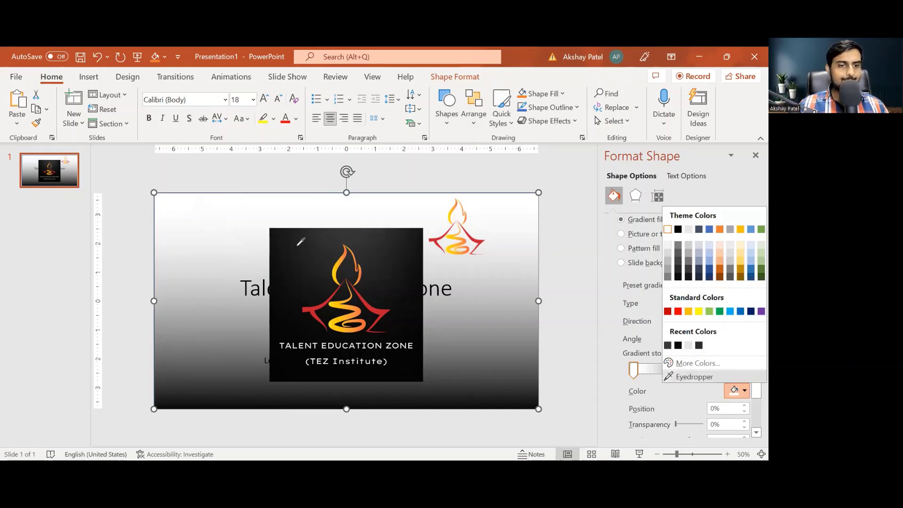
left_click(350, 232)
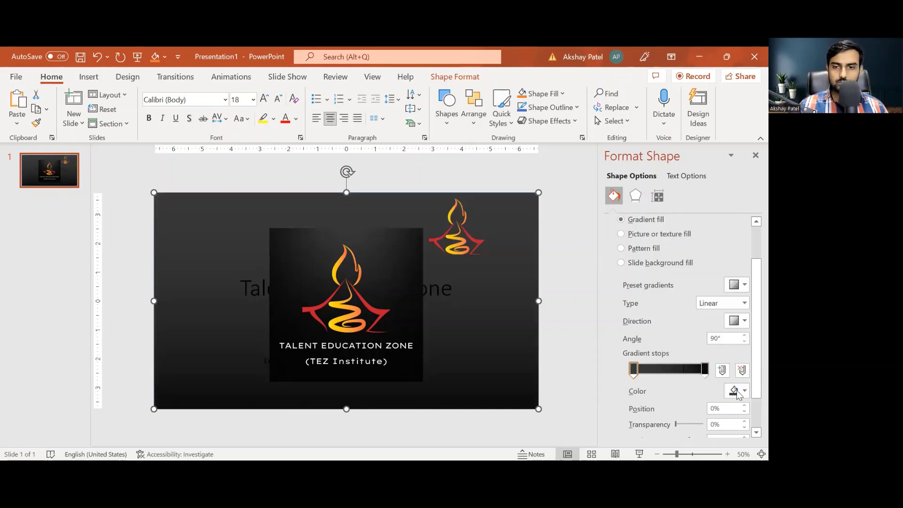
left_click(703, 371)
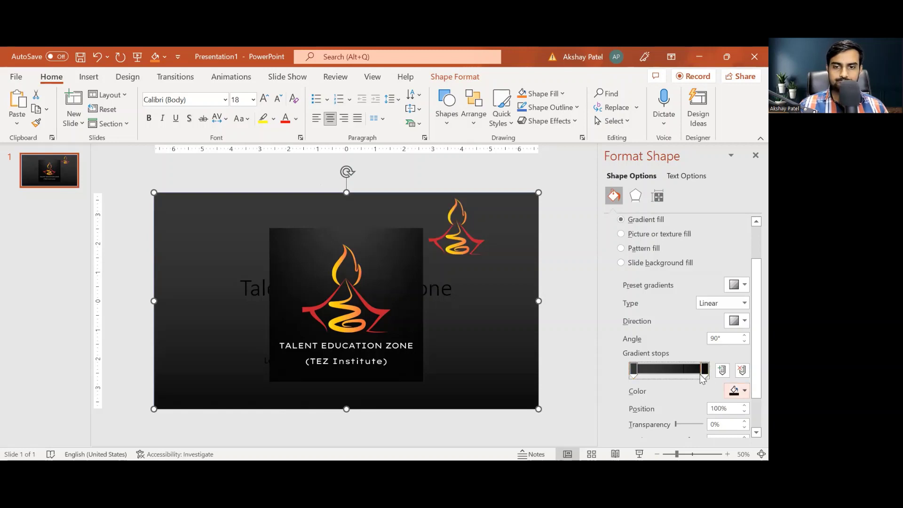
left_click(737, 391)
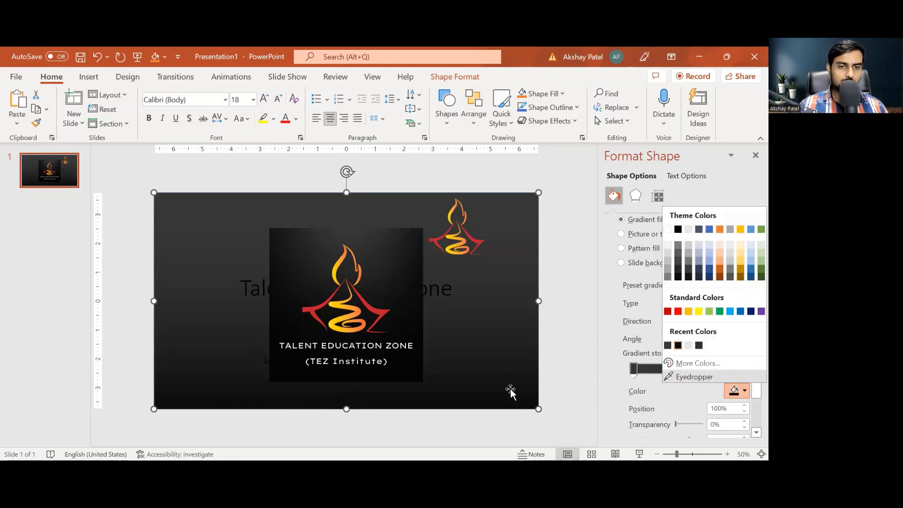
left_click(569, 290)
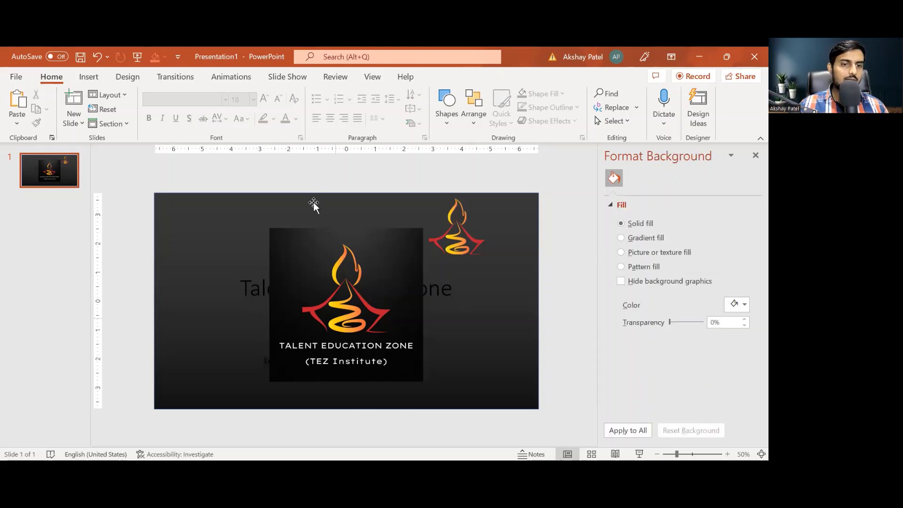
Move the title text box lower so it sits partly behind the logo's caption.
key("Tab")
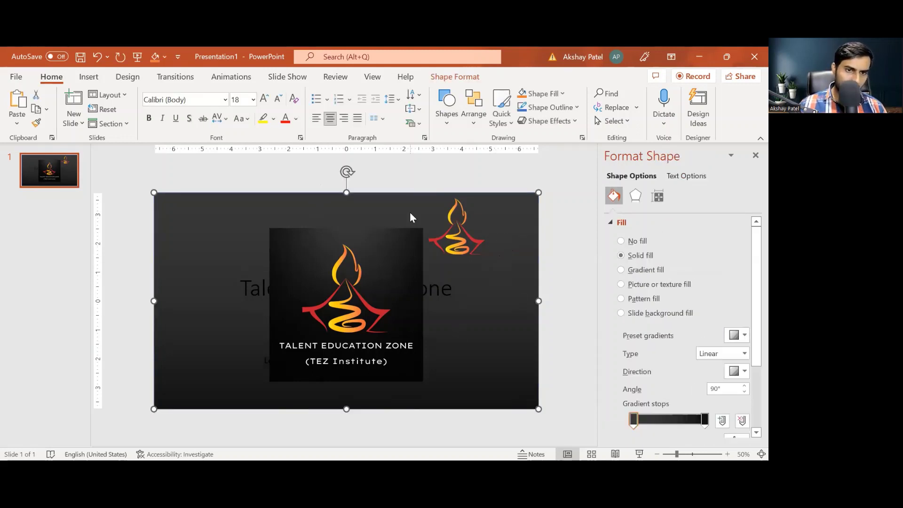
key("Escape")
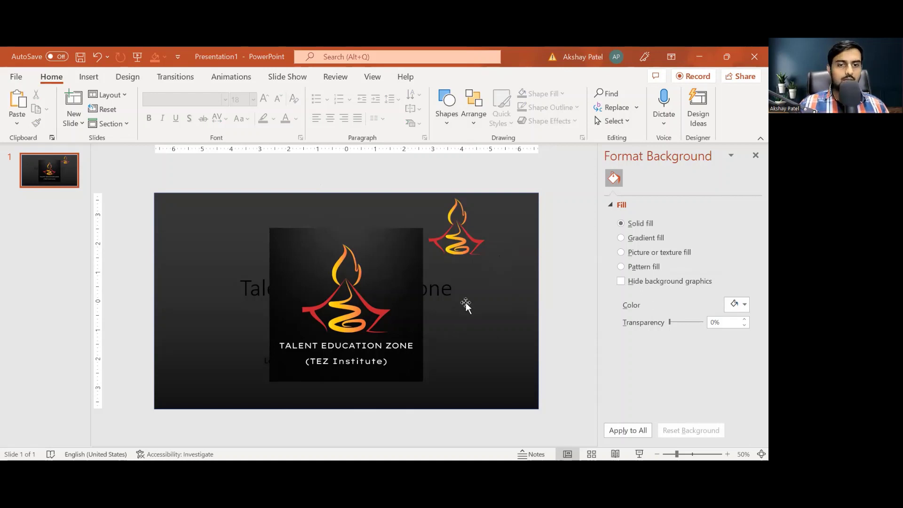
key("ctrl+z")
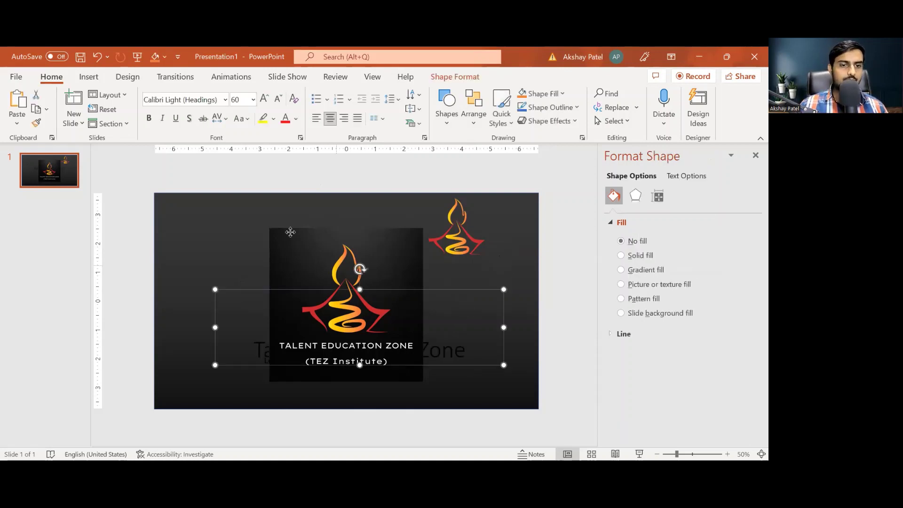
key("ctrl+z")
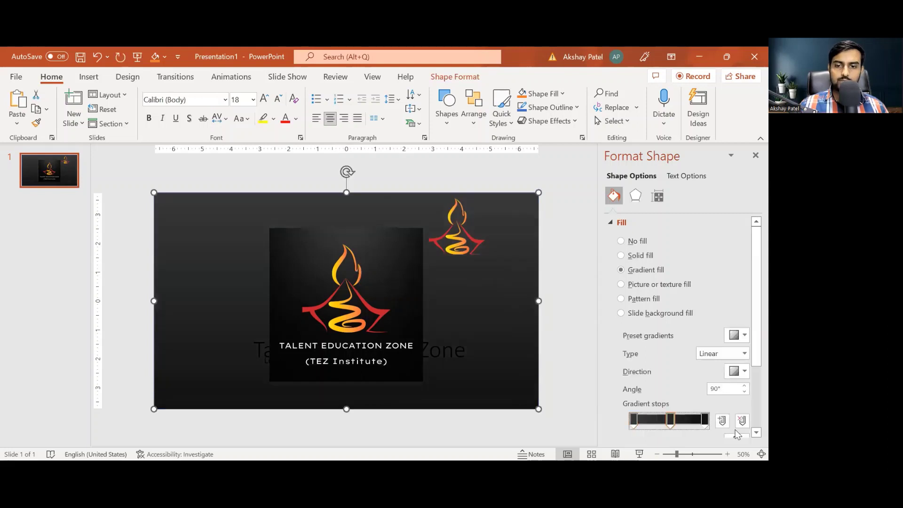
Add three extra gradient stops to the full-slide dark rectangle's gradient.
left_click(670, 419)
scroll(749, 331, "down", 3)
left_click(742, 326)
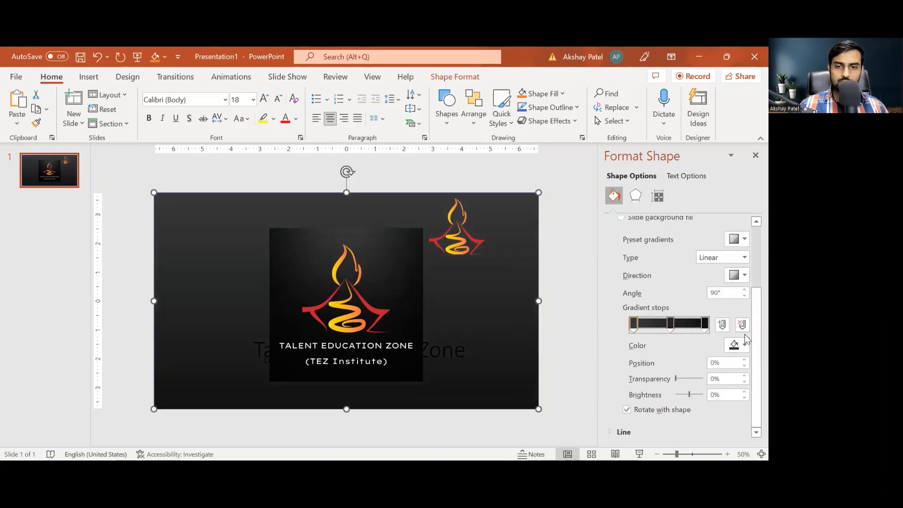
left_click(723, 326)
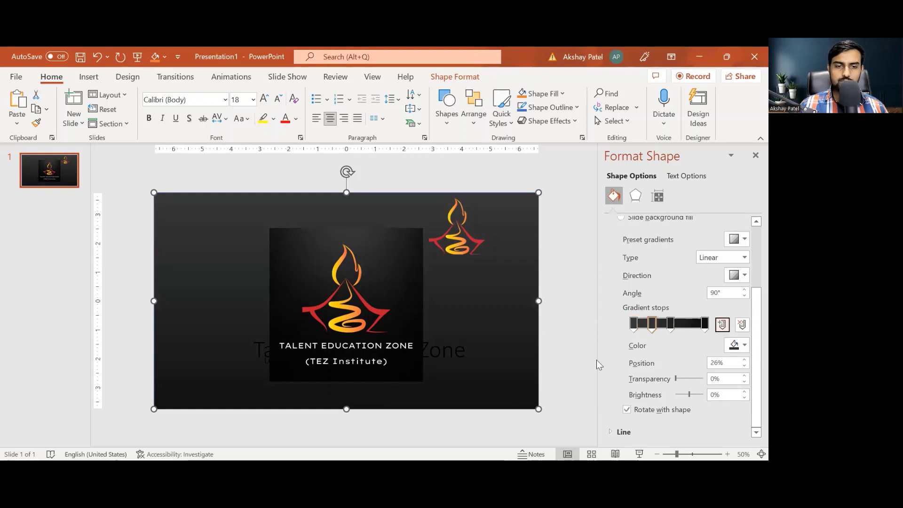
left_click(723, 325)
left_click(723, 326)
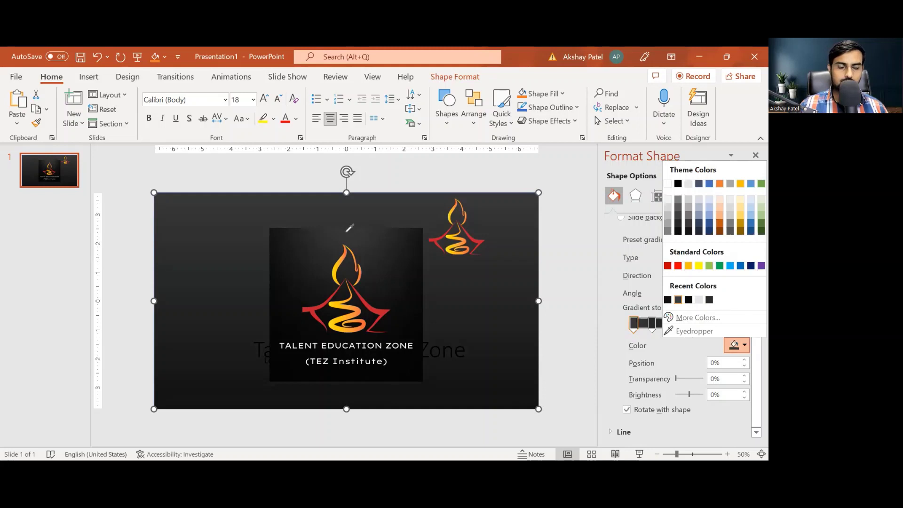
Set the gradient stop at 52% to black.
left_click(651, 327)
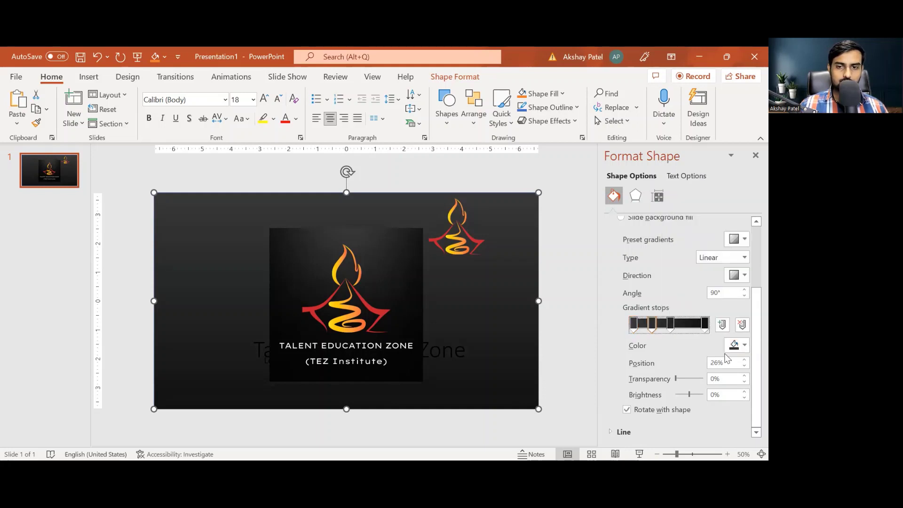
left_click(652, 324)
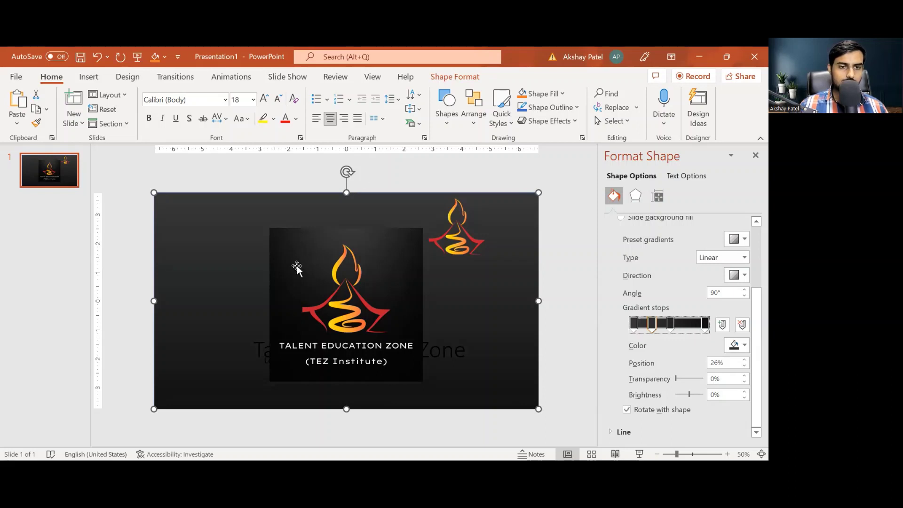
left_click(670, 324)
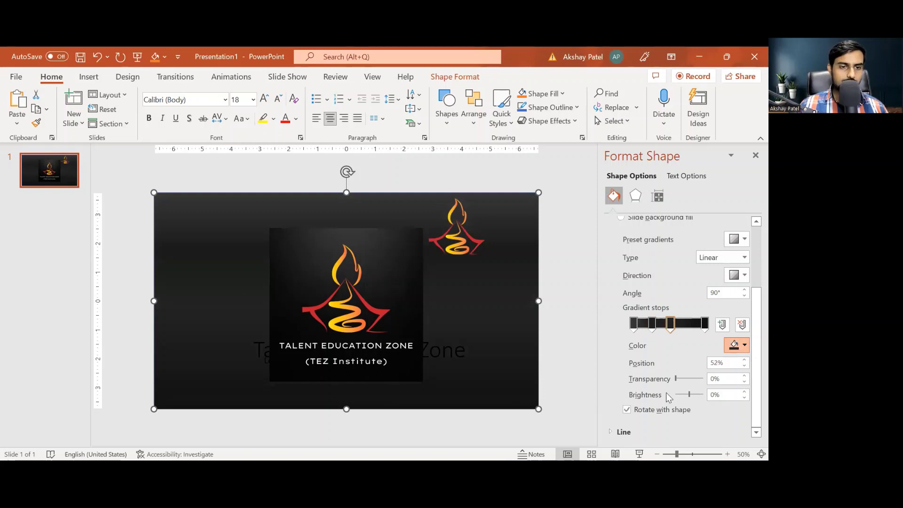
left_click(705, 324)
key("Escape")
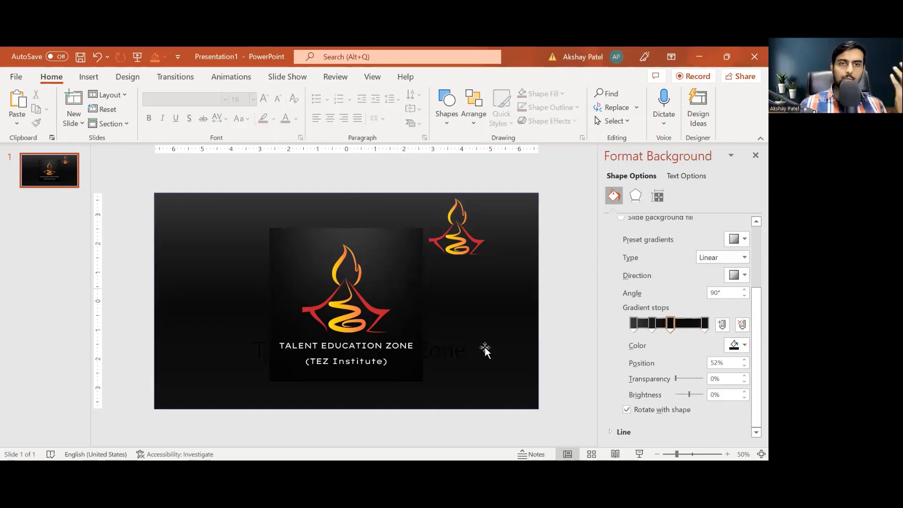
Nudge the central logo picture slightly down and right to re-centre it.
left_click(351, 276)
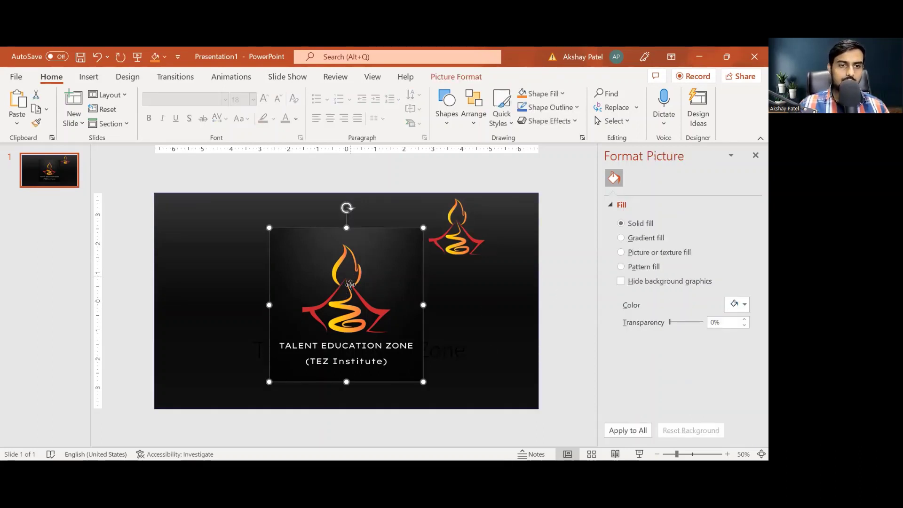
left_click_drag(351, 276, 352, 282)
left_click(556, 284)
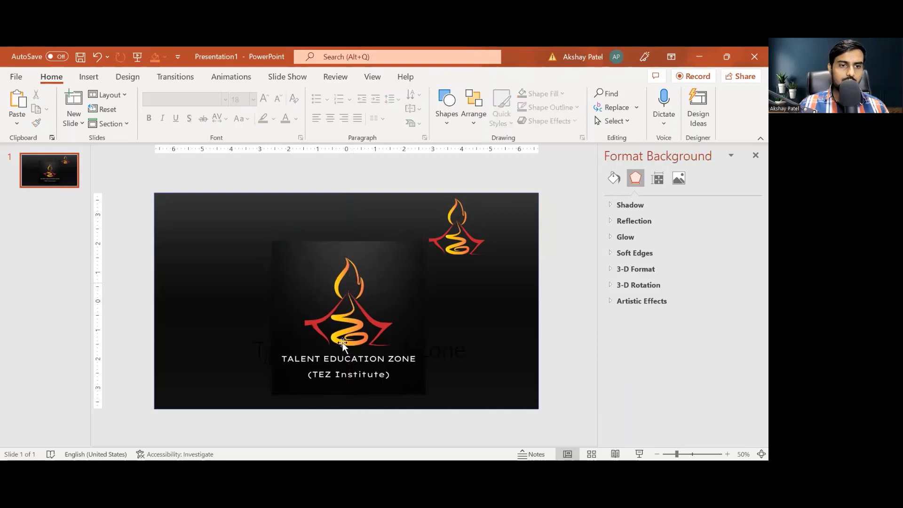
mouse_move(329, 304)
left_mouse_down()
mouse_move(320, 305)
mouse_move(329, 306)
left_mouse_up()
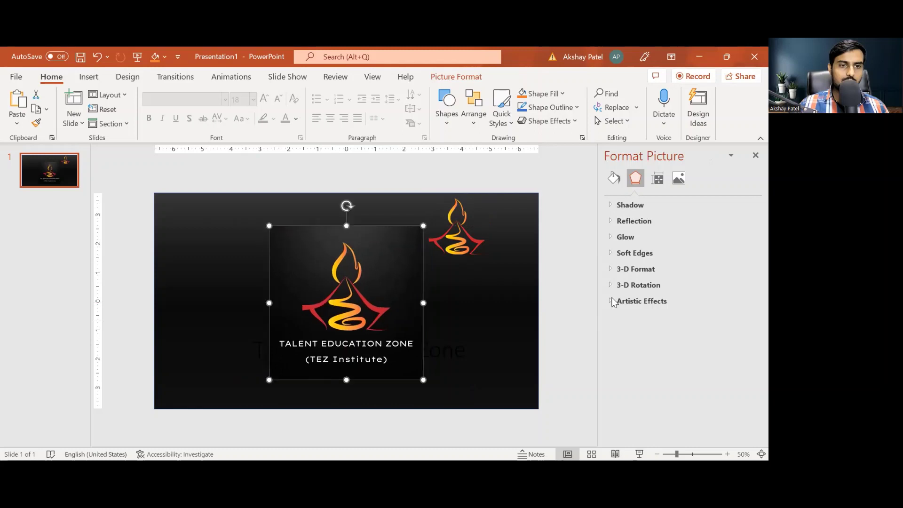
left_click(572, 278)
left_click(230, 347)
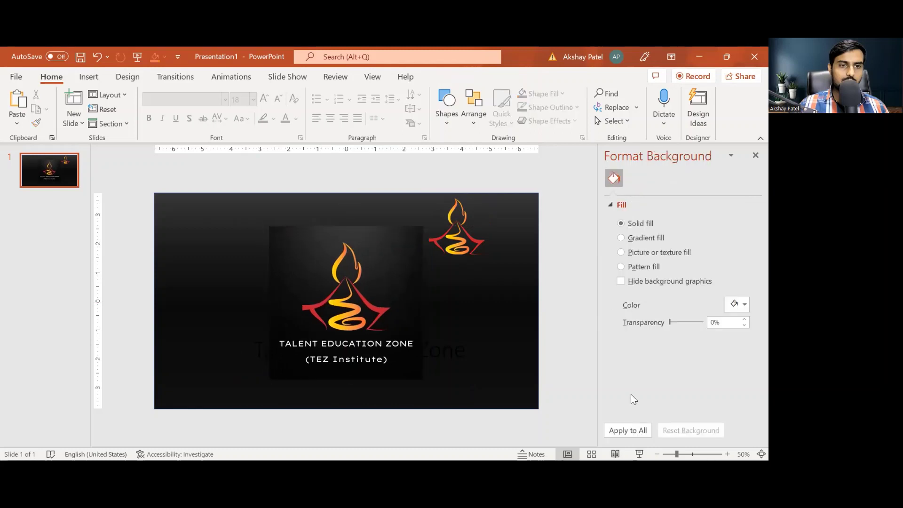
Shrink the small flame logo into the slide's bottom-right corner.
left_click(461, 241)
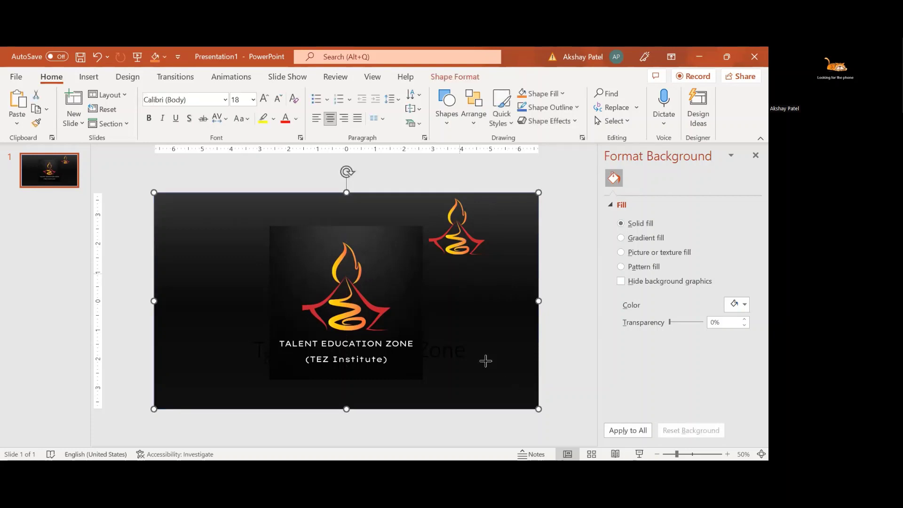
key("ctrl+z")
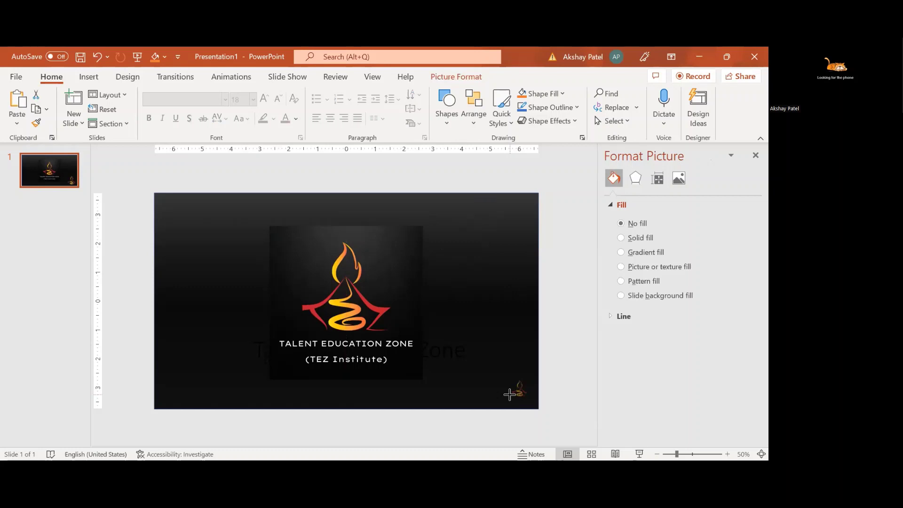
left_click(525, 385)
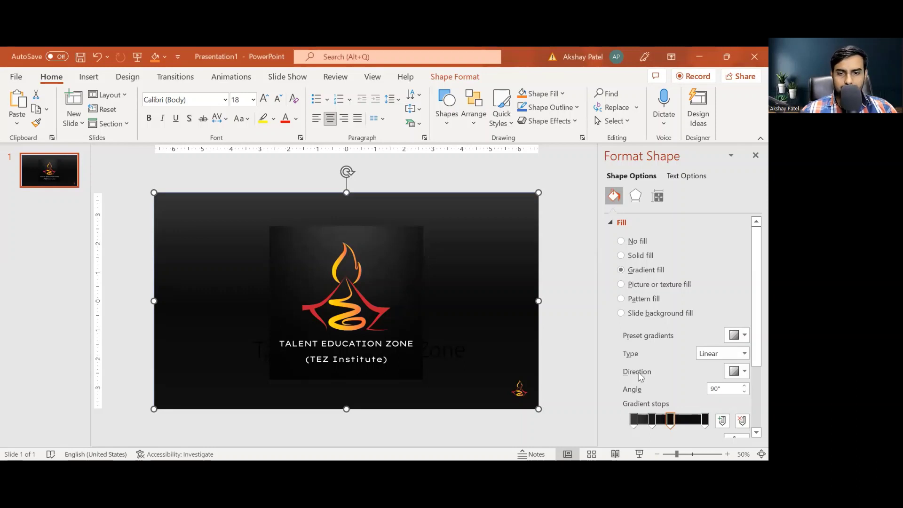
Restore the earlier gradient stop and recolour stops with dark shades eyedropped from the logo.
key("ctrl+z")
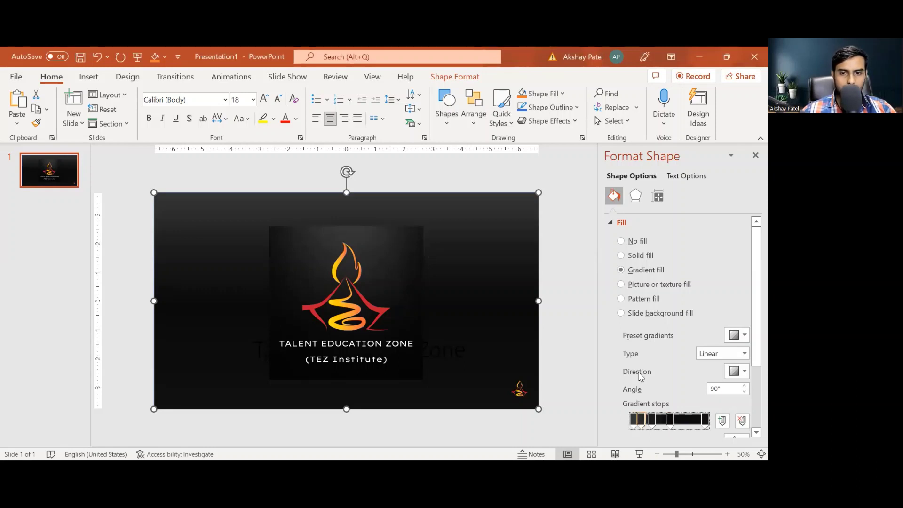
key("ctrl+z")
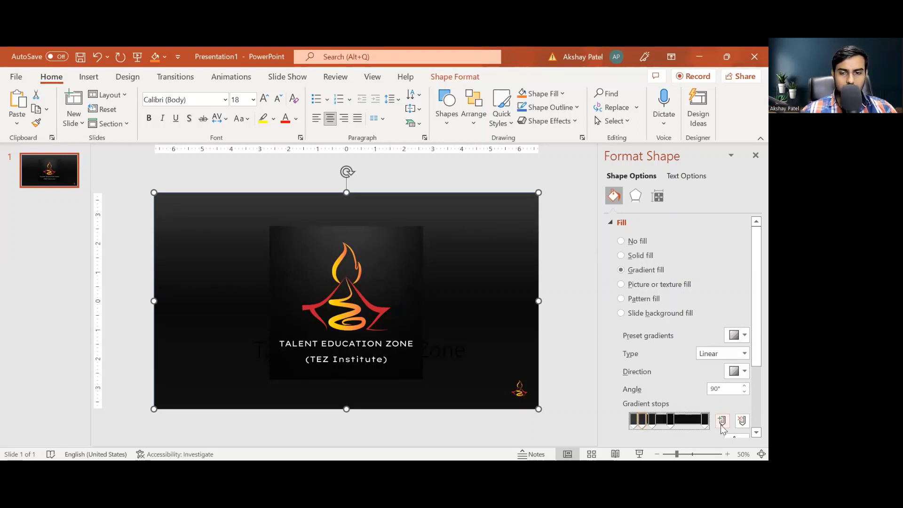
left_click(732, 439)
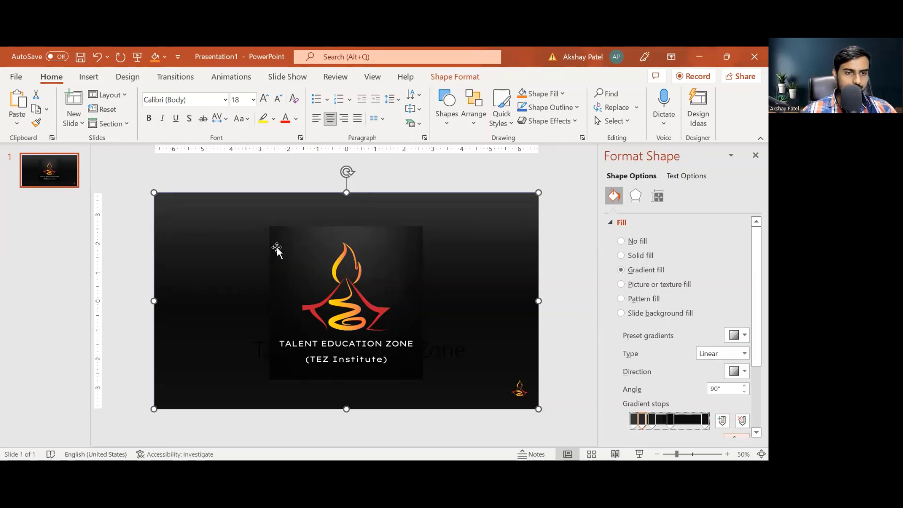
left_click(278, 248)
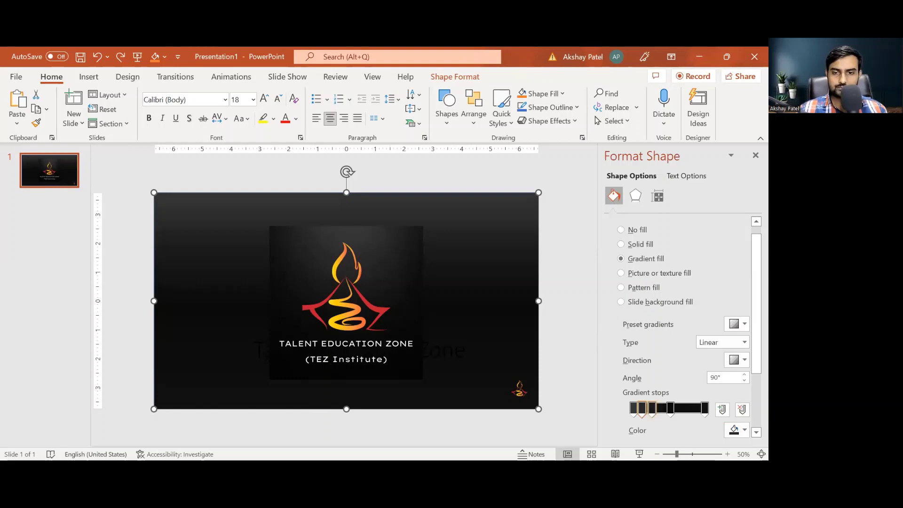
left_click_drag(652, 408, 656, 408)
left_click(642, 409)
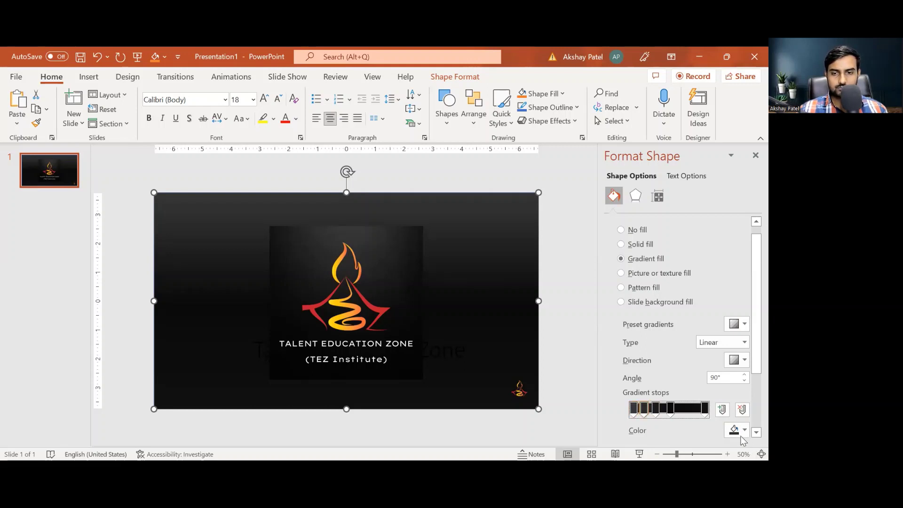
left_click(293, 239)
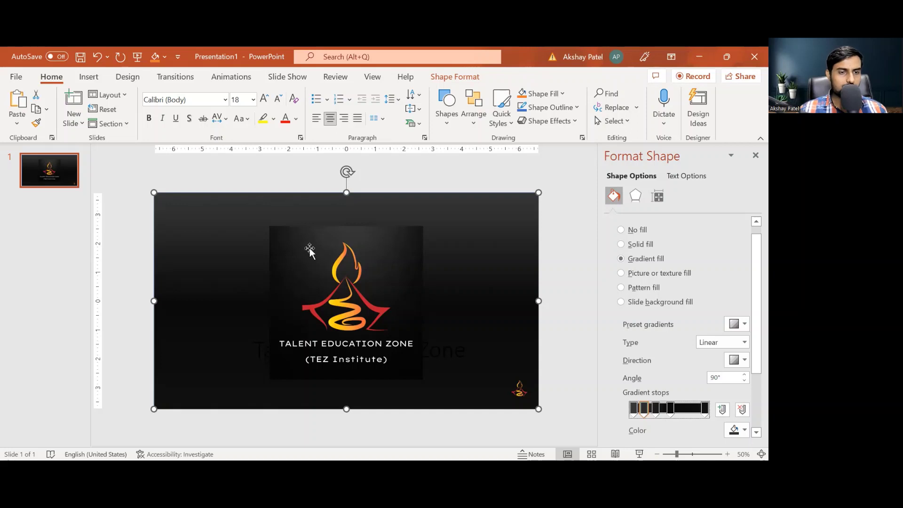
Delete the full-slide dark rectangle, then bring it back with undo and redo.
left_click(573, 294)
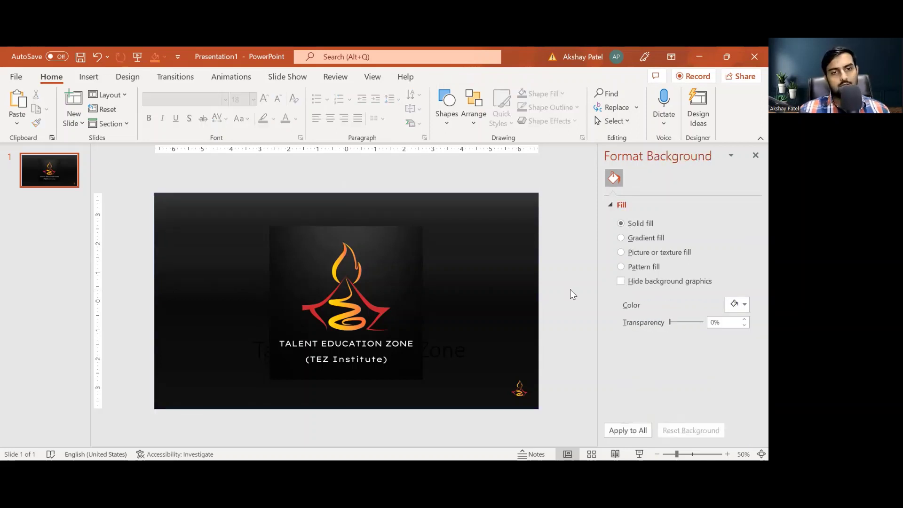
left_click(525, 287)
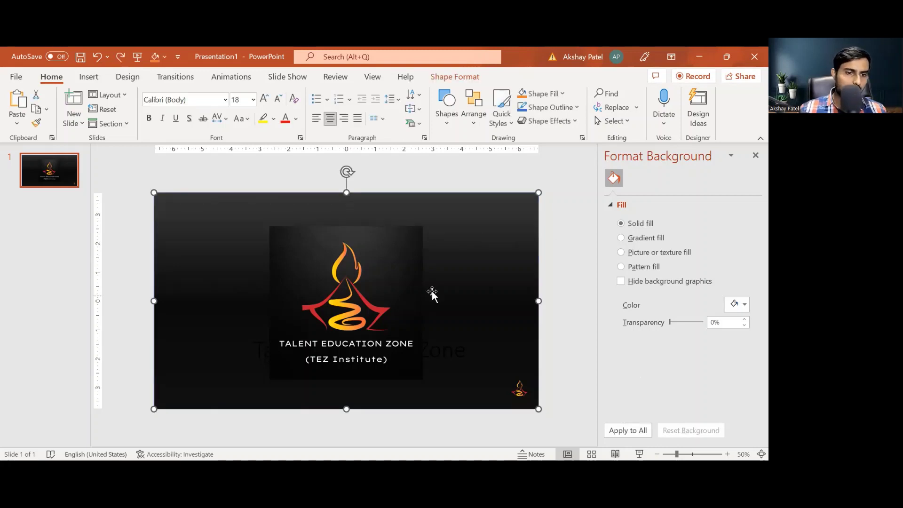
key("Delete")
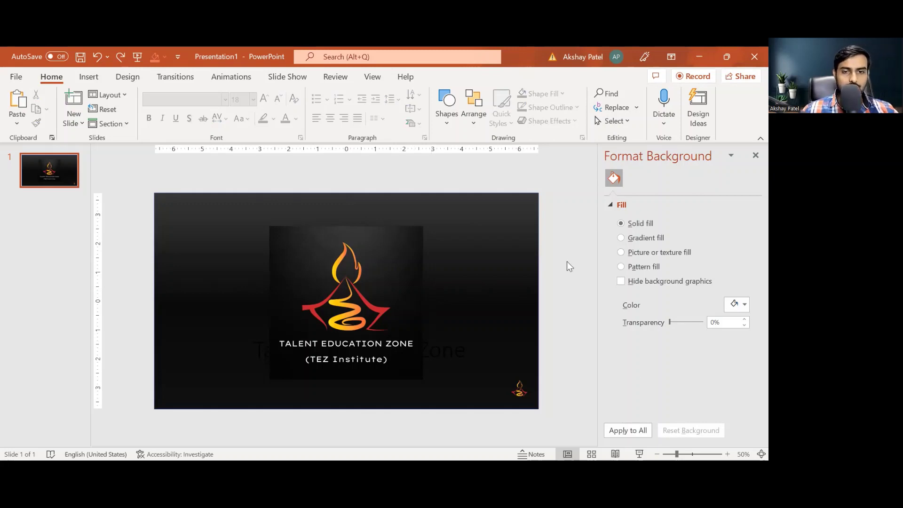
left_click(457, 241)
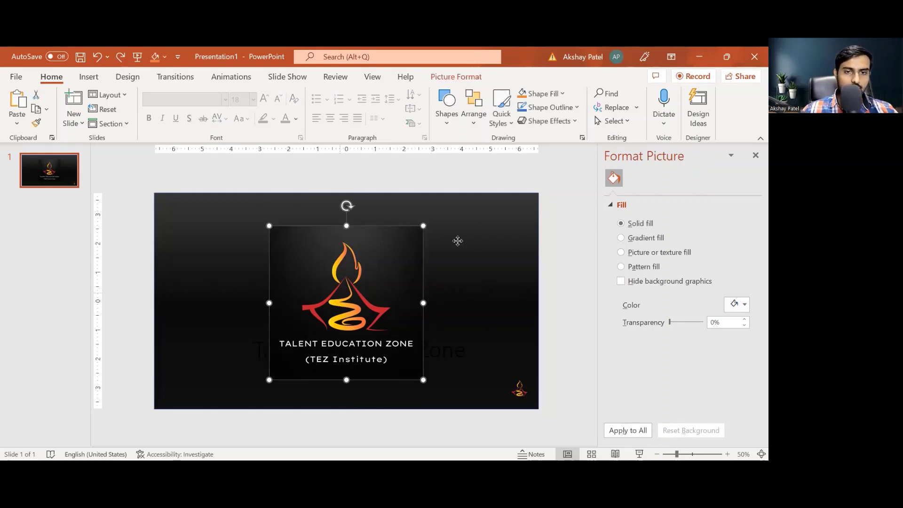
key("ctrl+z")
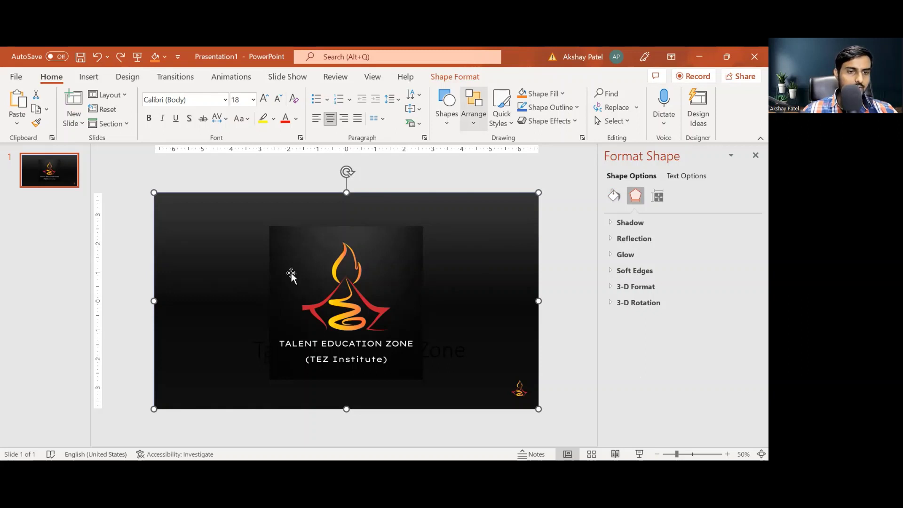
key("ctrl+y")
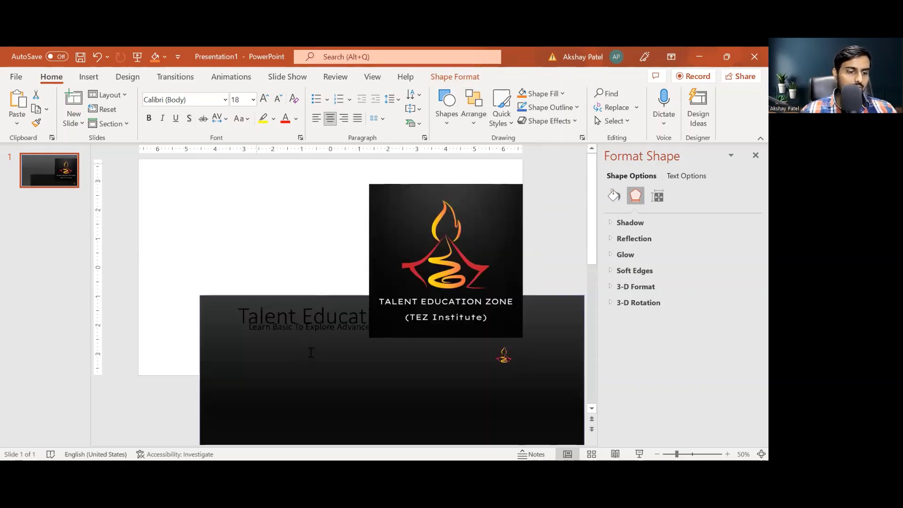
left_click(308, 346)
key("ctrl+z")
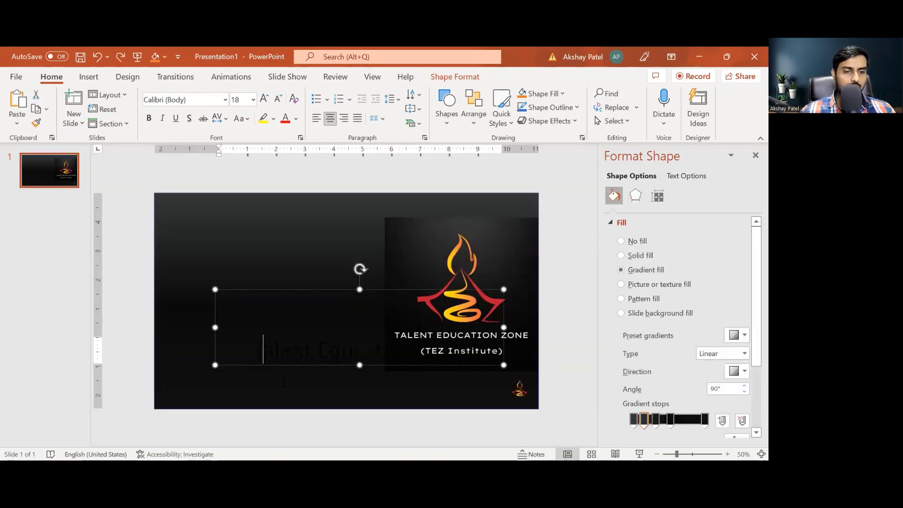
Select the title and subtitle text boxes and make their text white.
left_click(294, 370, "shift")
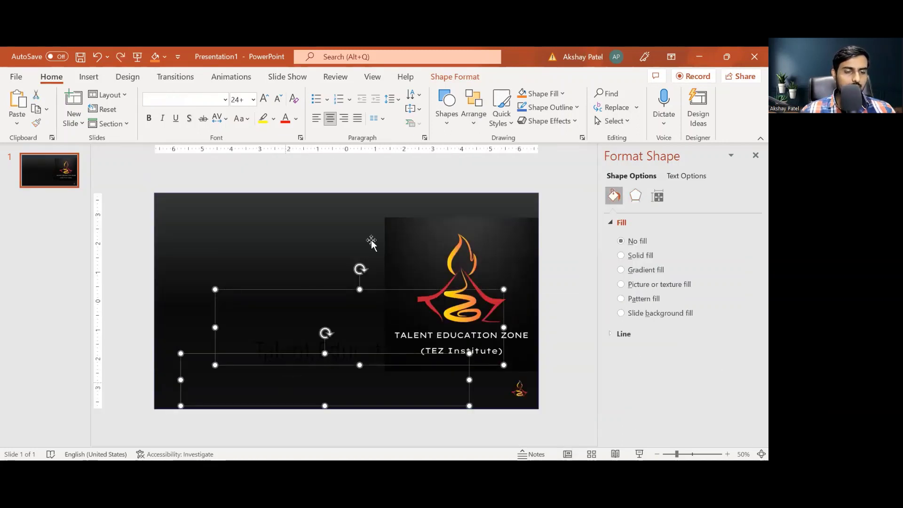
left_click(250, 184)
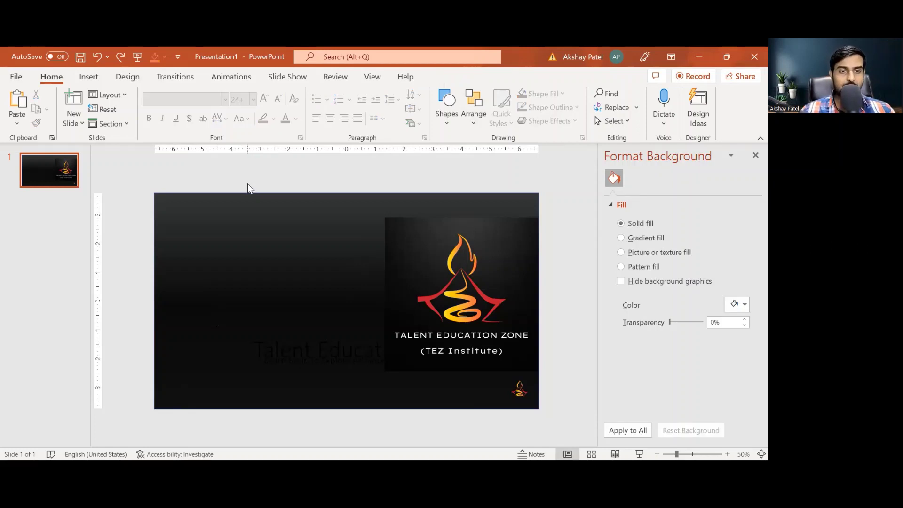
key("ctrl+a")
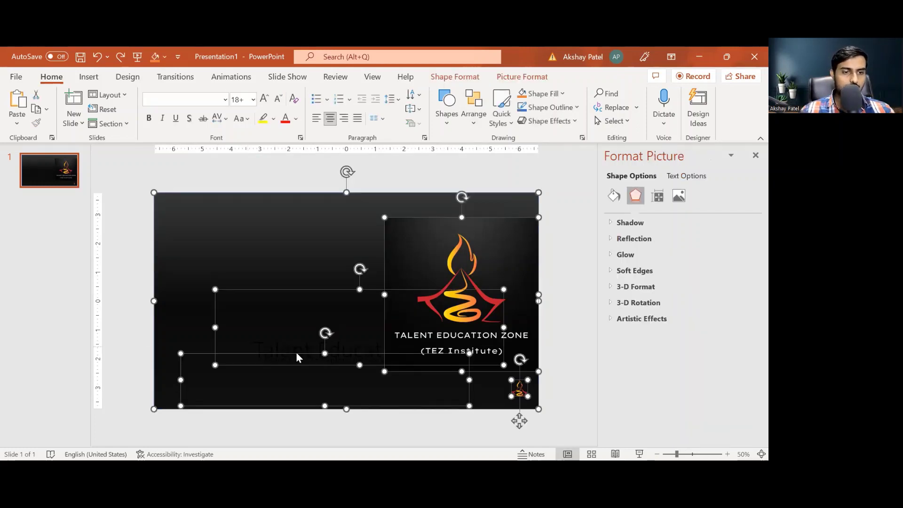
key("Escape")
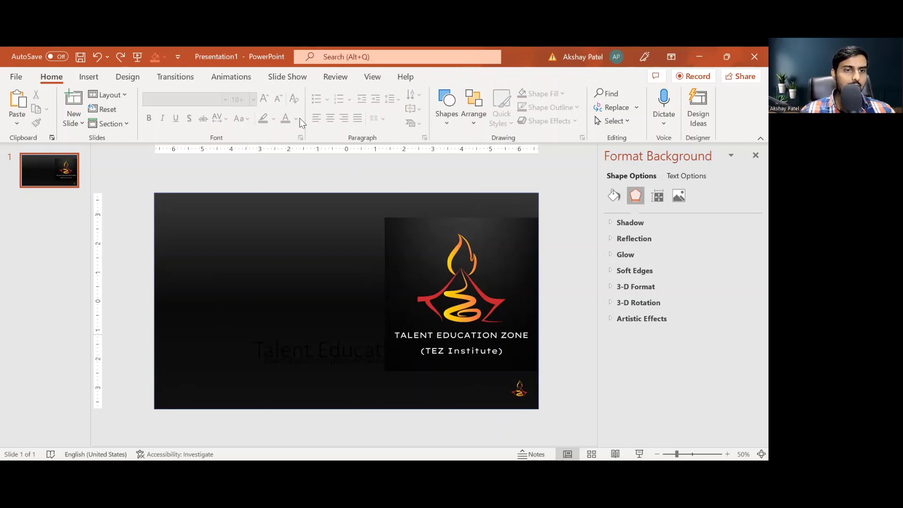
key("ctrl+a")
left_click(296, 119)
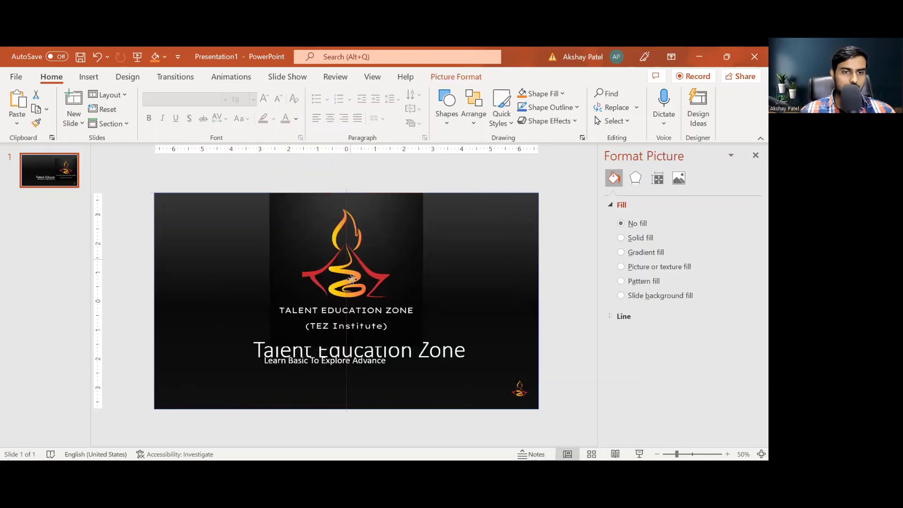
Move the logo slightly lower-left and tuck the title up behind it.
left_click_drag(347, 280, 343, 299)
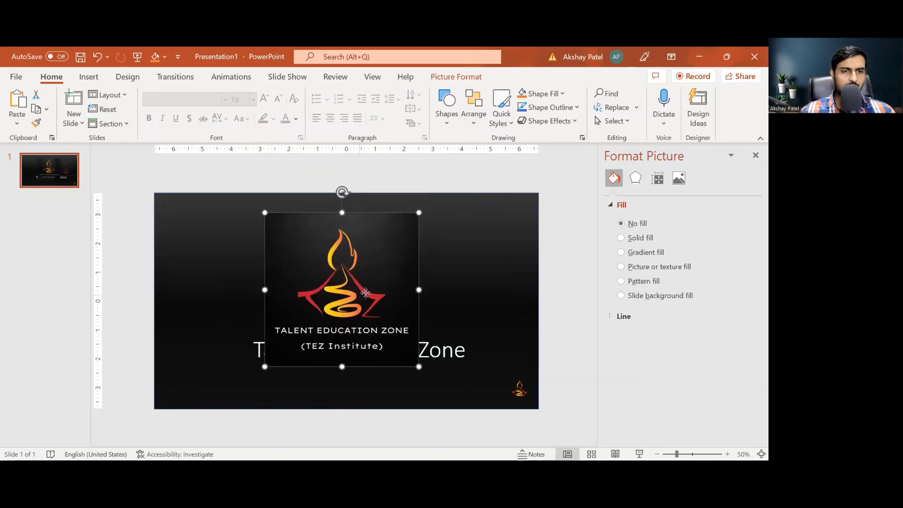
left_click(433, 292)
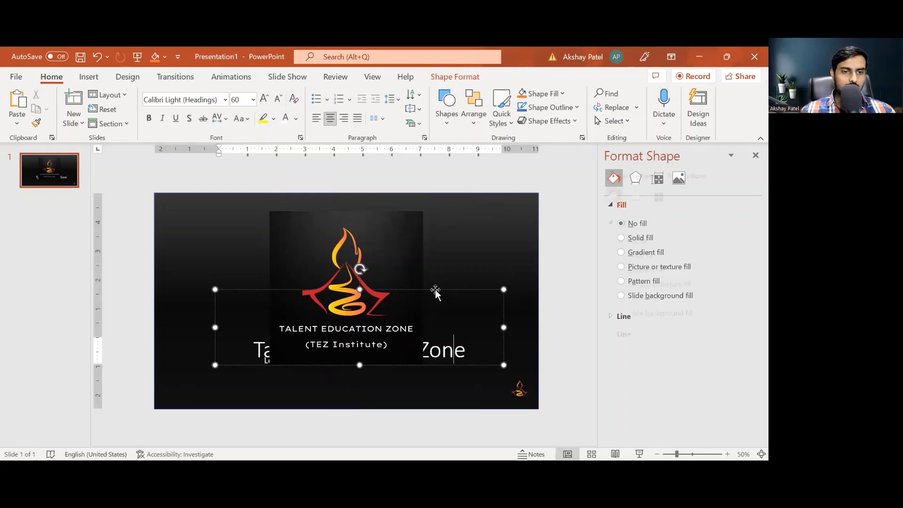
left_click_drag(436, 316, 423, 316)
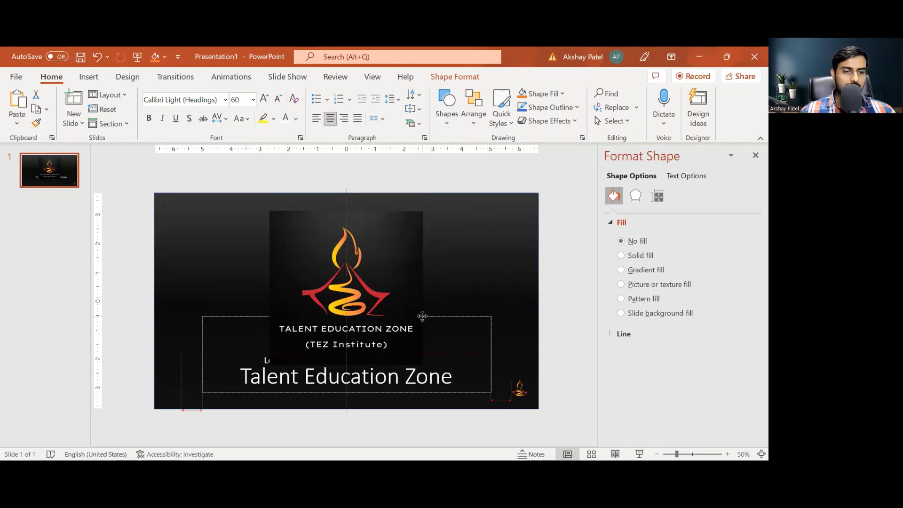
left_click_drag(407, 228, 399, 230)
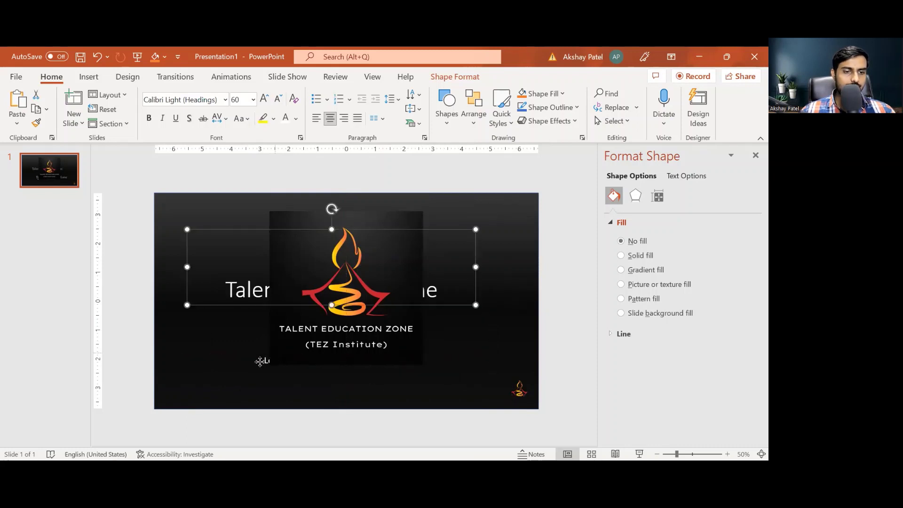
Move the subtitle down toward the slide bottom, undoing a stray title move.
left_click(254, 358)
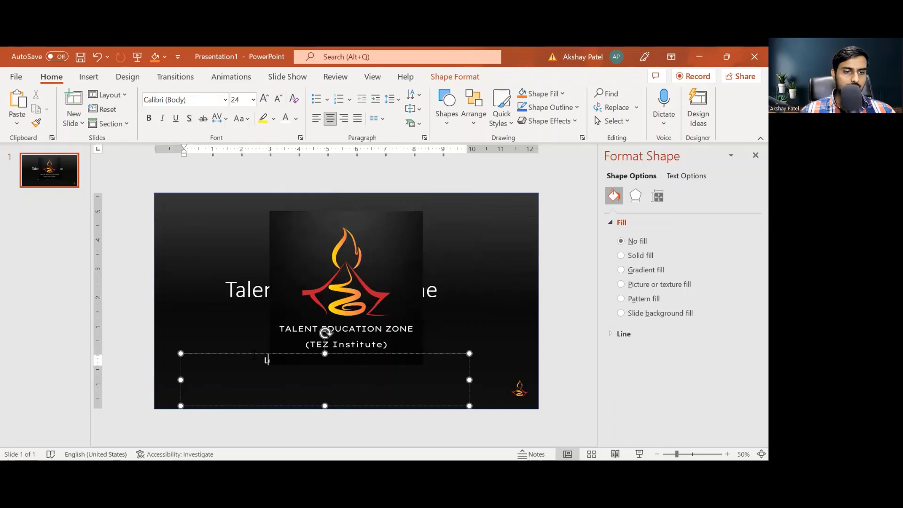
type("Learn Basic To Explore Advance")
left_click_drag(254, 358, 278, 371)
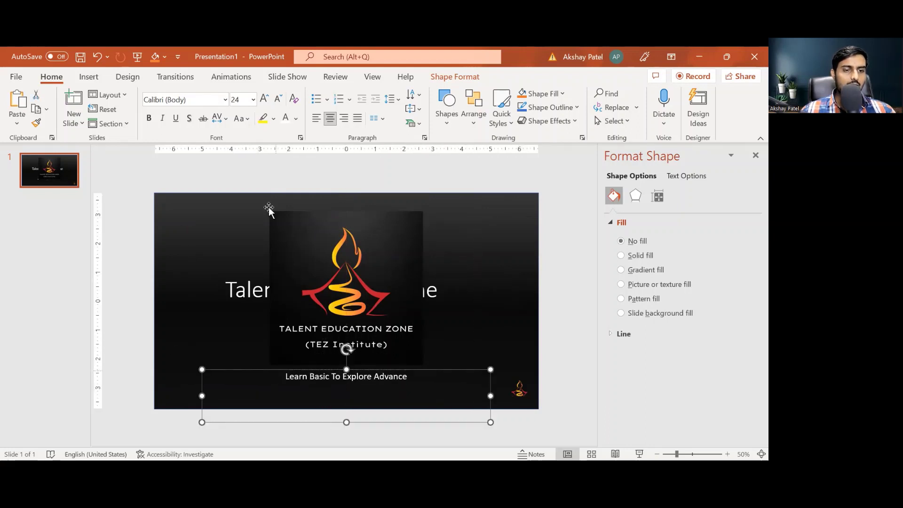
left_click(266, 212)
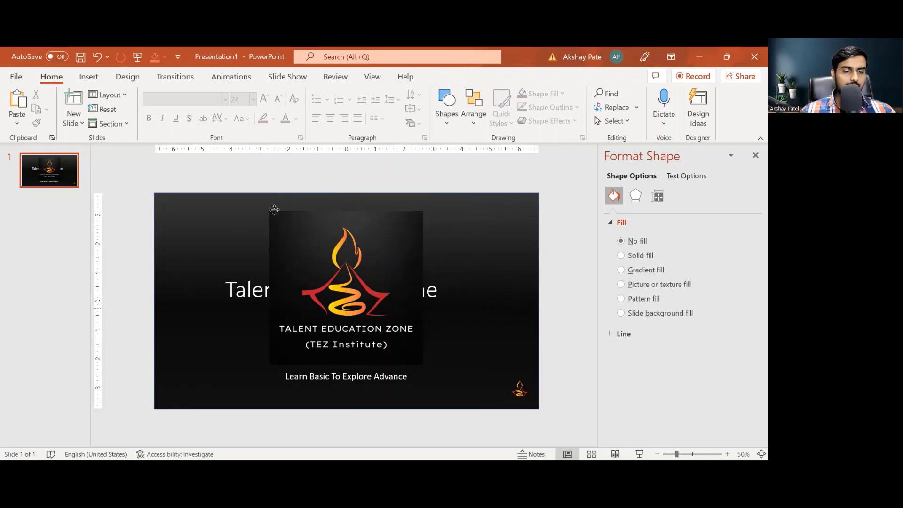
left_click_drag(271, 324, 290, 417)
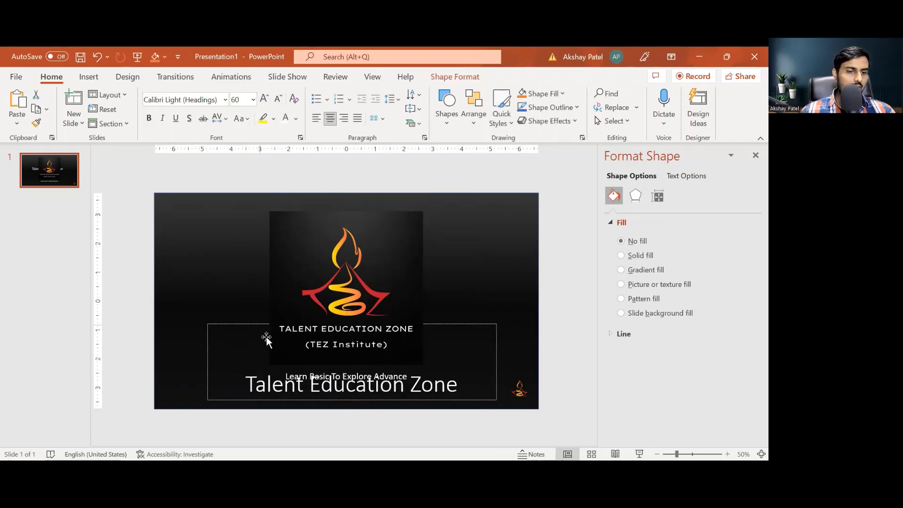
key("ctrl+z")
key("ctrl+z")
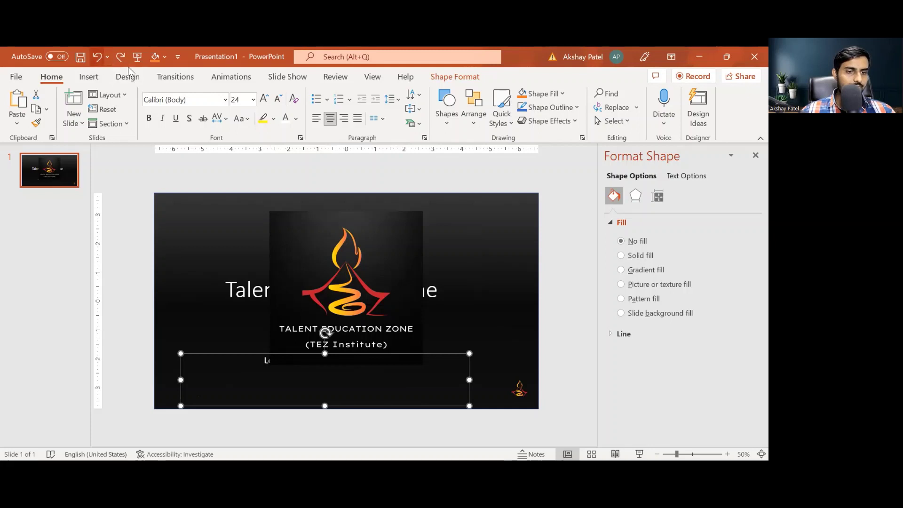
key("ctrl+z")
key("ctrl+z")
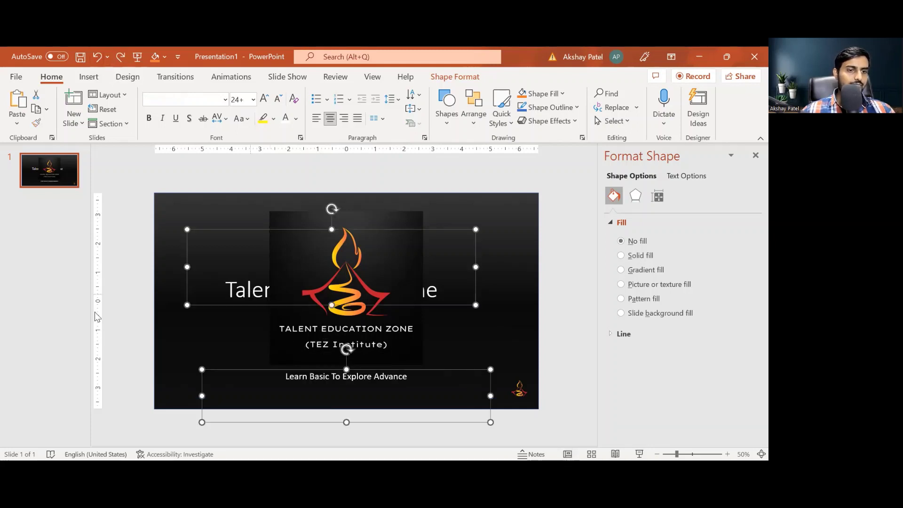
left_click(41, 241)
Add slide 2, clear its placeholders, and paste the black gradient rectangle behind the text.
key("Return")
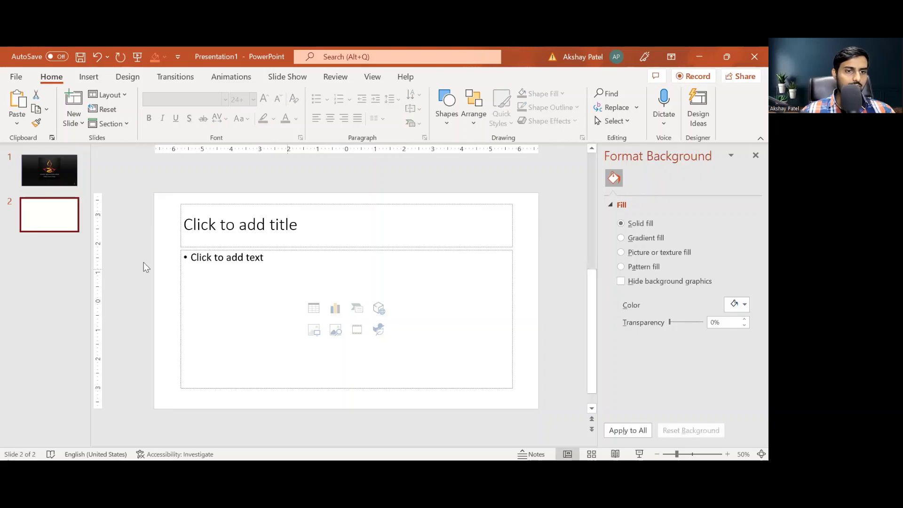
key("ctrl+a")
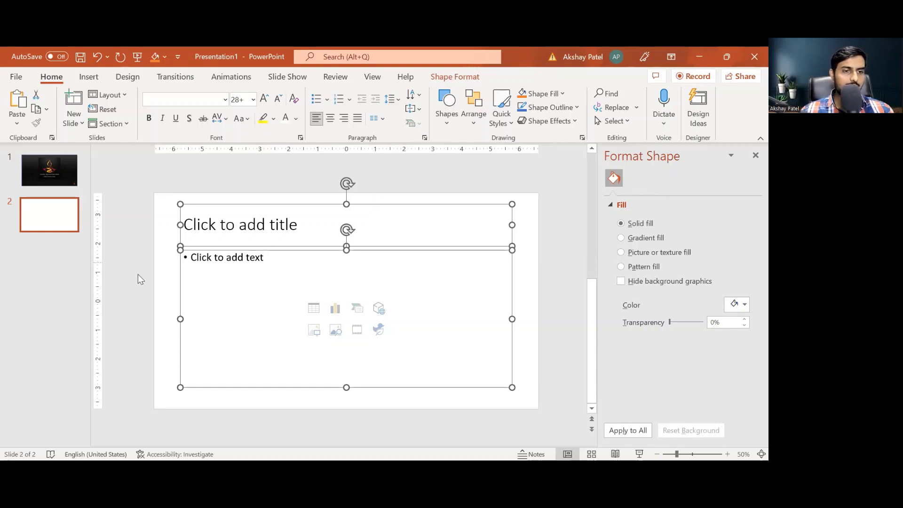
key("Delete")
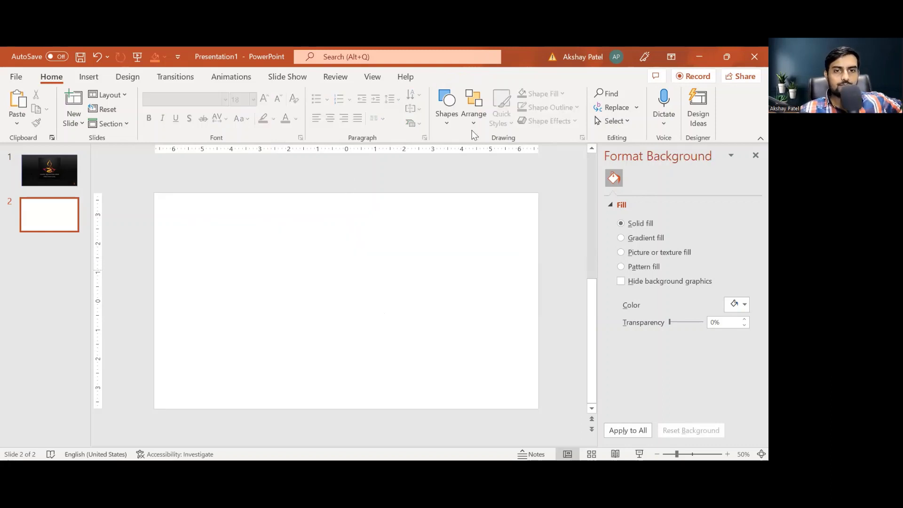
key("ctrl+v")
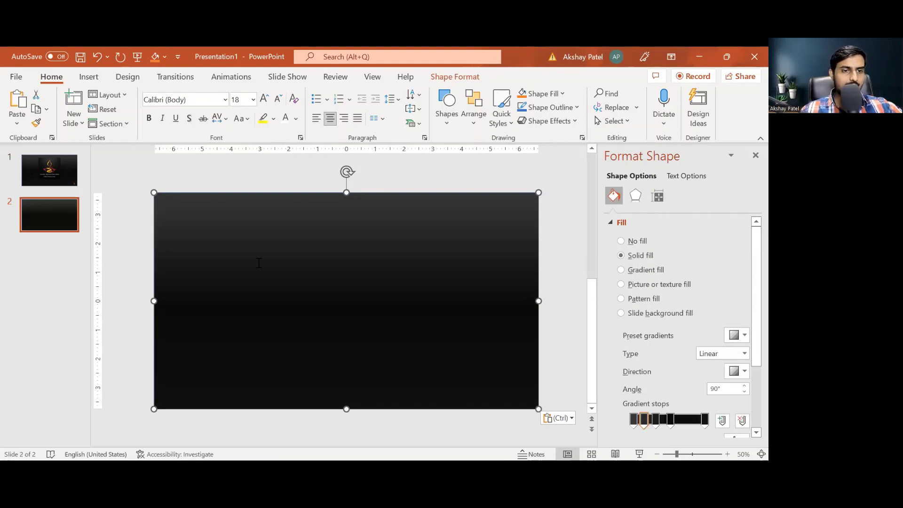
key("ctrl+shift+bracketleft")
key("Tab")
key("shift+Tab")
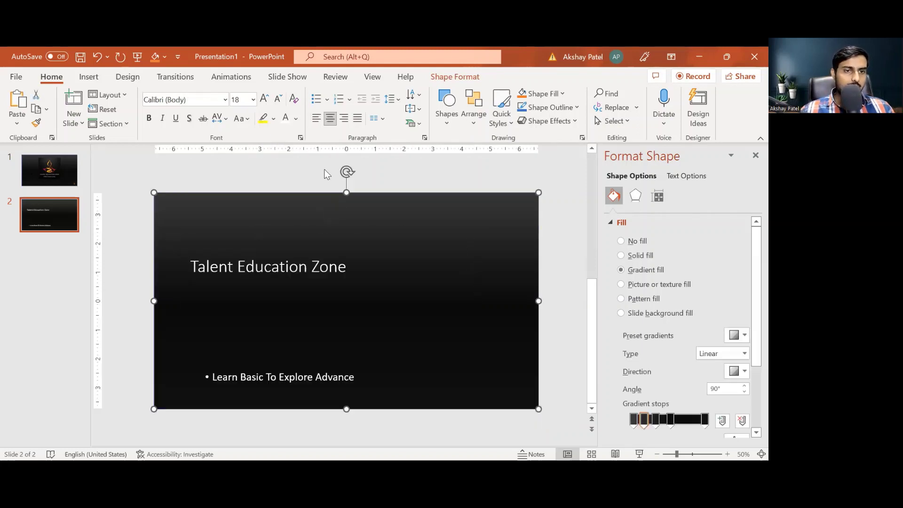
Make the Talent Education Zone title centred, bold and 72 pt.
key("Tab")
key("Return")
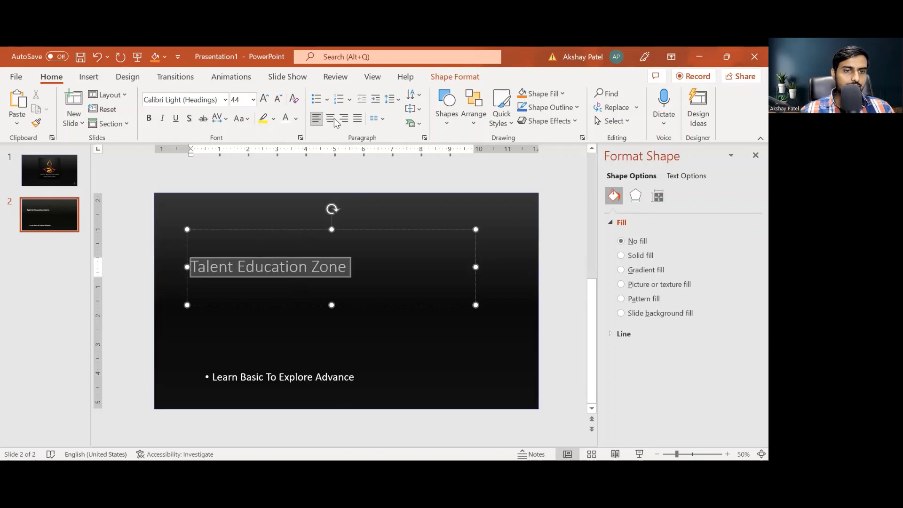
left_click(265, 98)
key("ctrl+e")
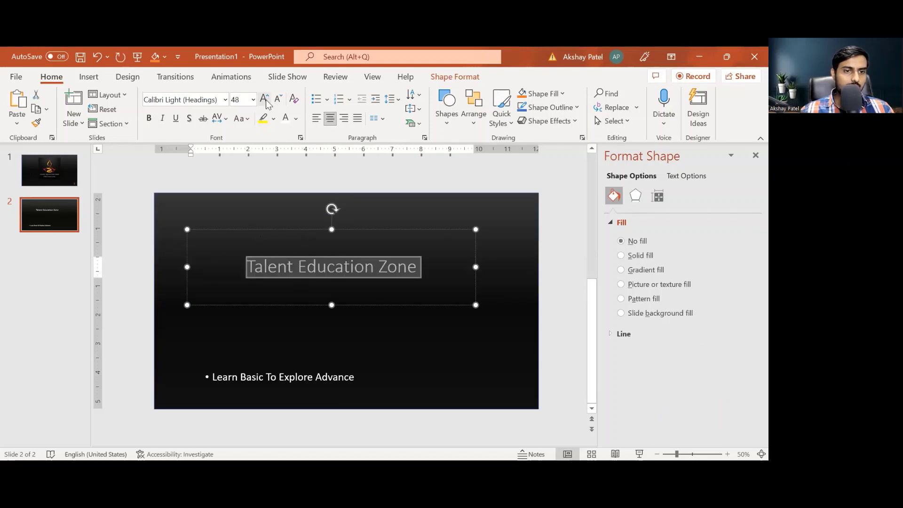
key("ctrl+shift+period")
key("ctrl+shift+period")
key("ctrl+shift+period")
key("ctrl+b")
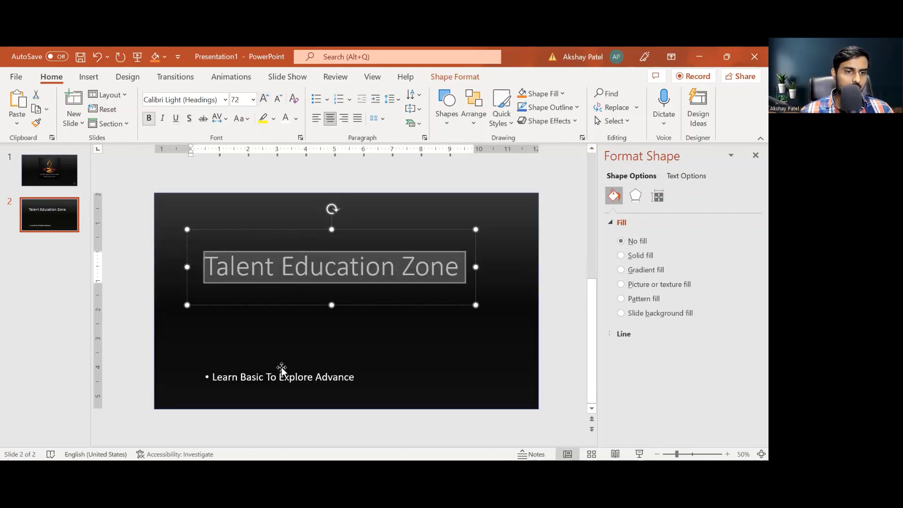
Centre the Learn Basic To Explore Advance subtitle without a bullet, 44 pt, underlined, mid-slide.
mouse_move(281, 373)
left_mouse_down()
mouse_move(284, 315)
mouse_move(303, 332)
left_mouse_up()
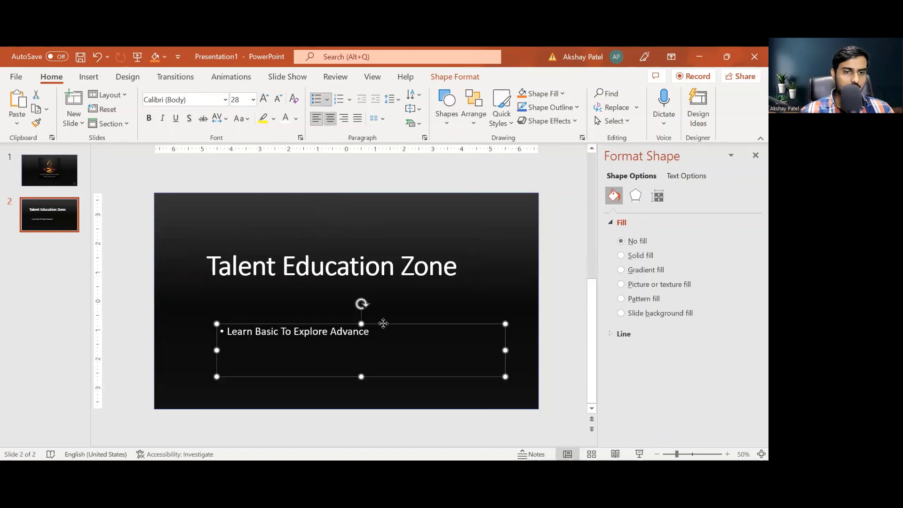
key("ctrl+e")
key("Escape")
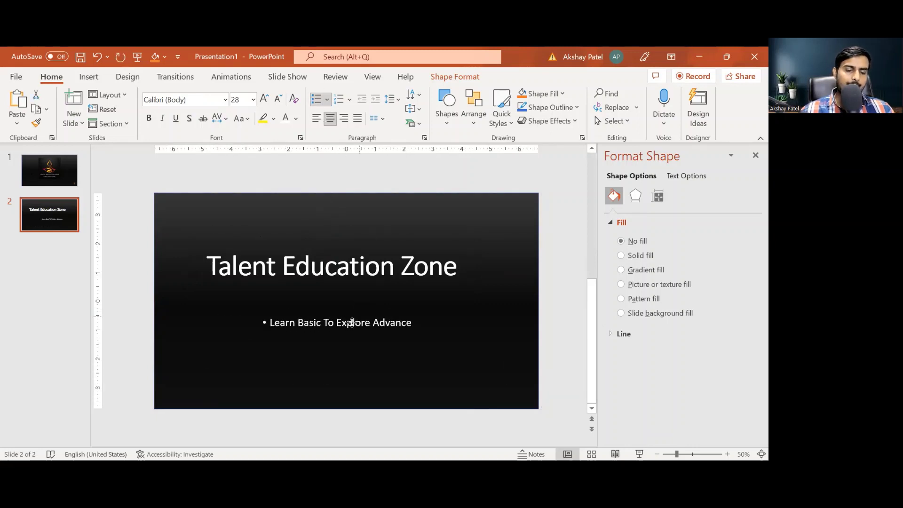
mouse_move(353, 317)
left_mouse_down()
mouse_move(399, 313)
mouse_move(370, 321)
left_mouse_up()
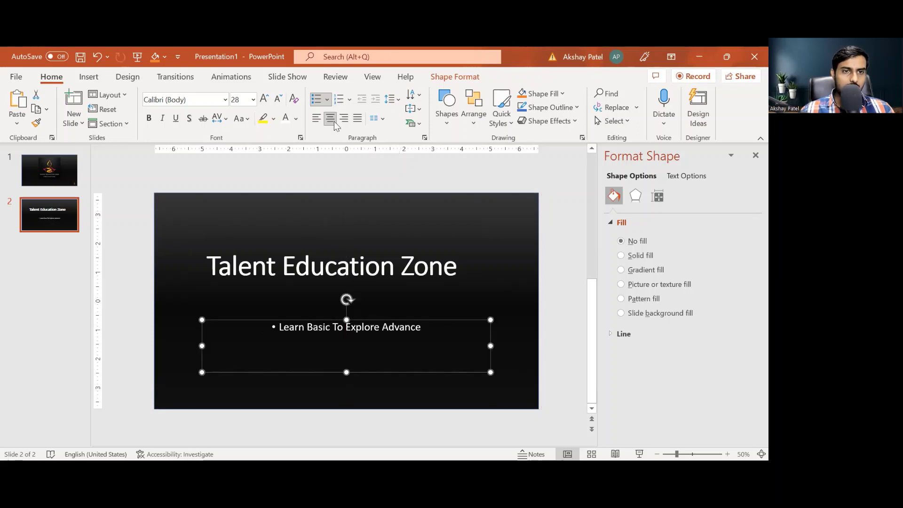
key("ctrl+z")
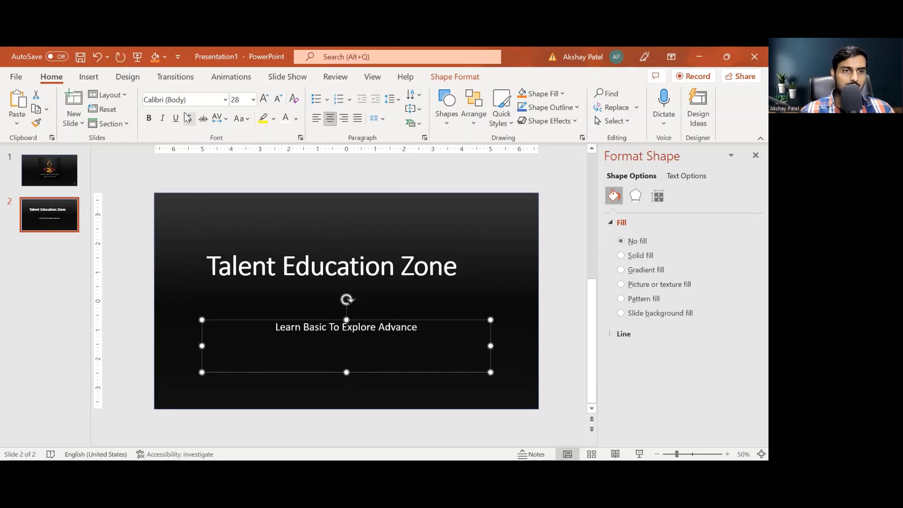
left_click(263, 99)
left_click(263, 99)
left_click(263, 100)
left_click(263, 100)
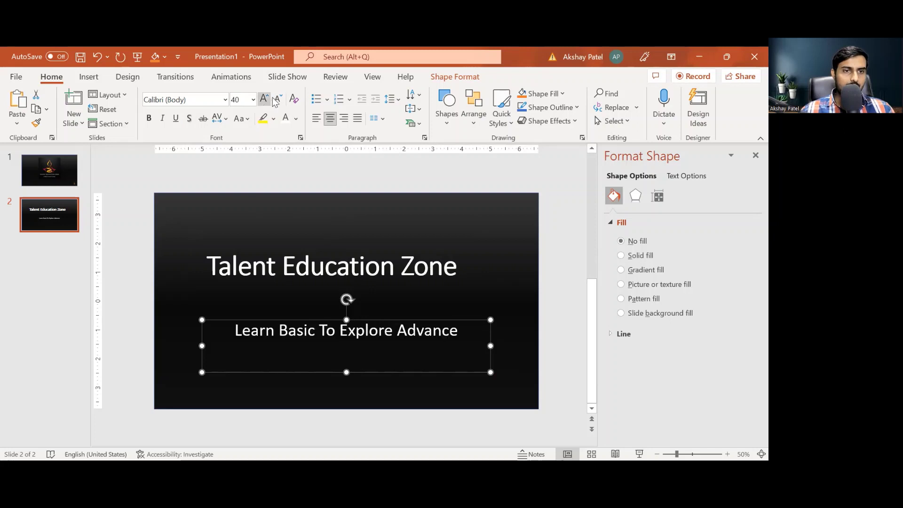
key("ctrl+u")
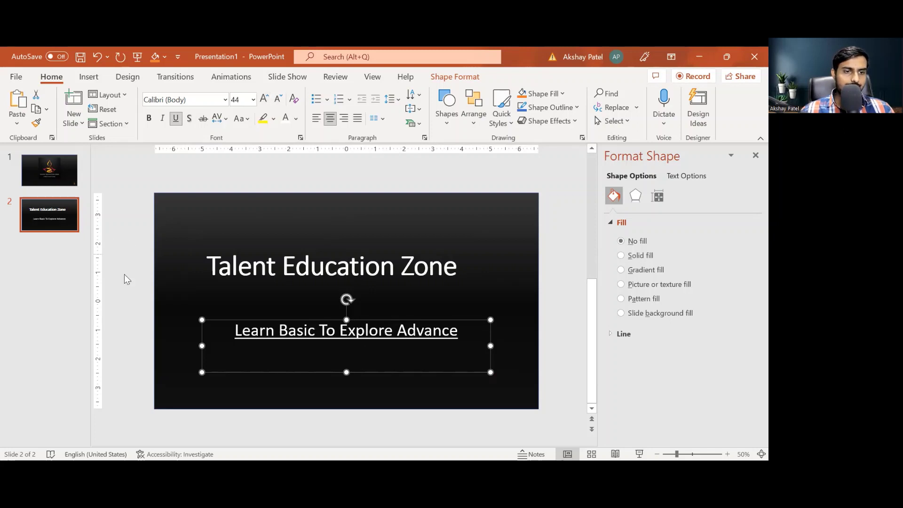
left_click(392, 331)
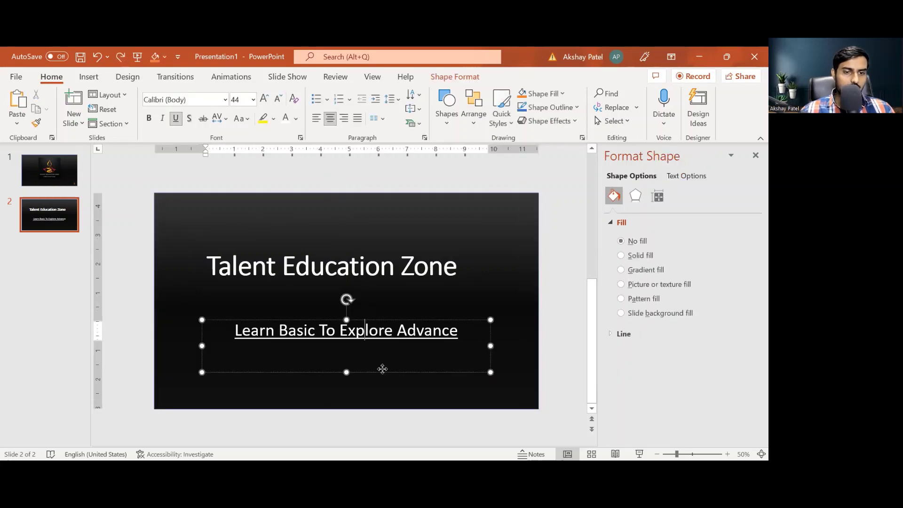
left_click(381, 371)
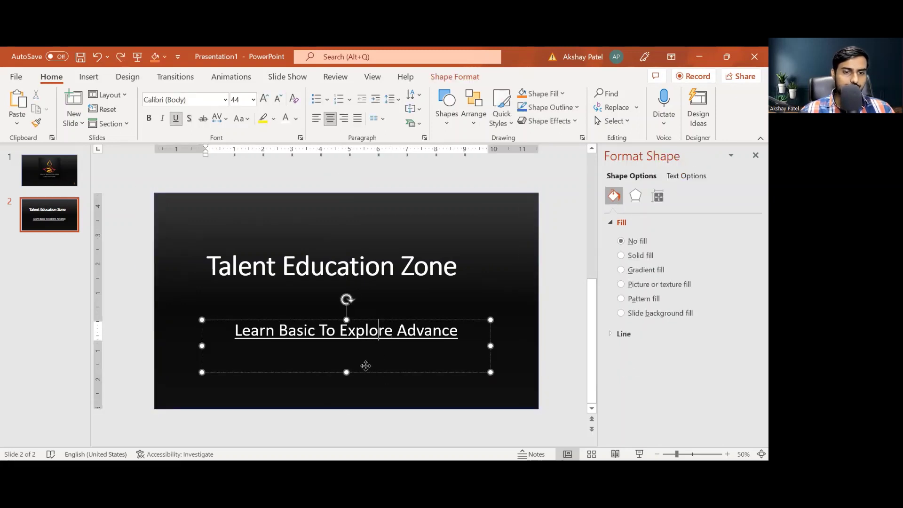
left_click_drag(366, 365, 377, 362)
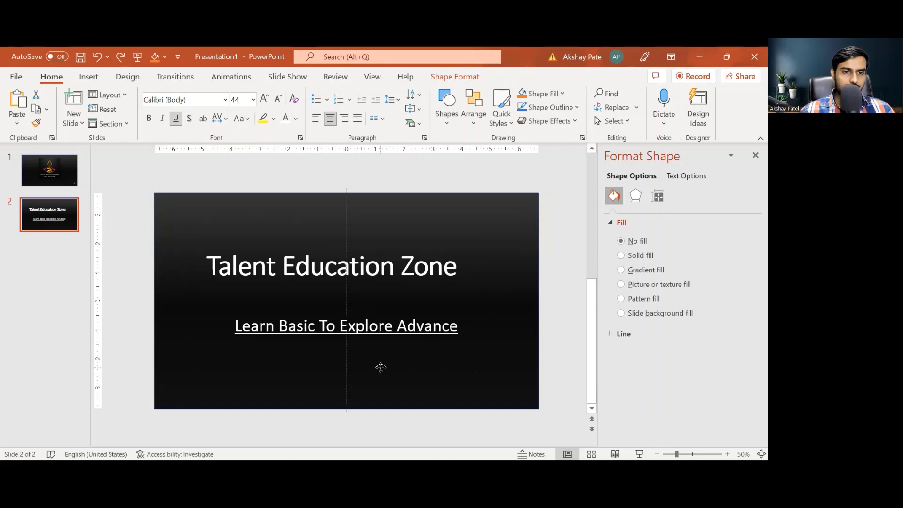
Shift the title box slightly right and up.
left_click(326, 232)
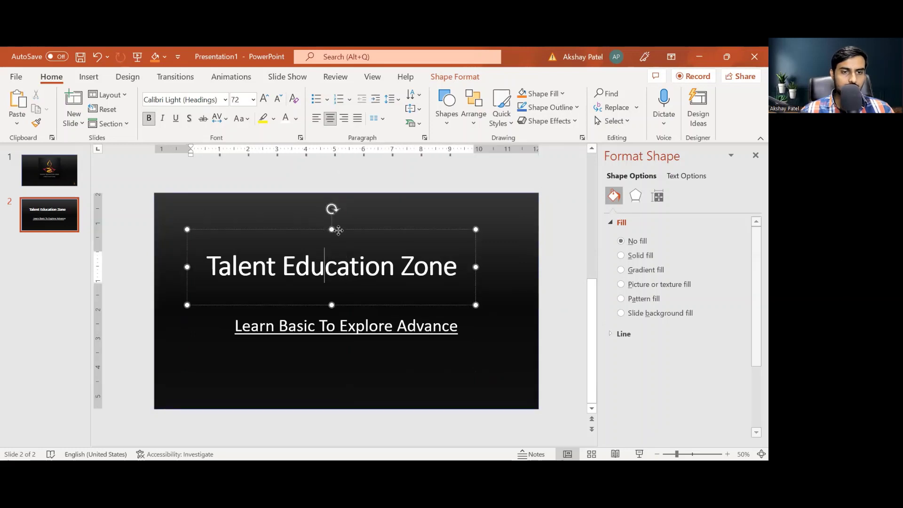
left_click(359, 311)
left_click(365, 304)
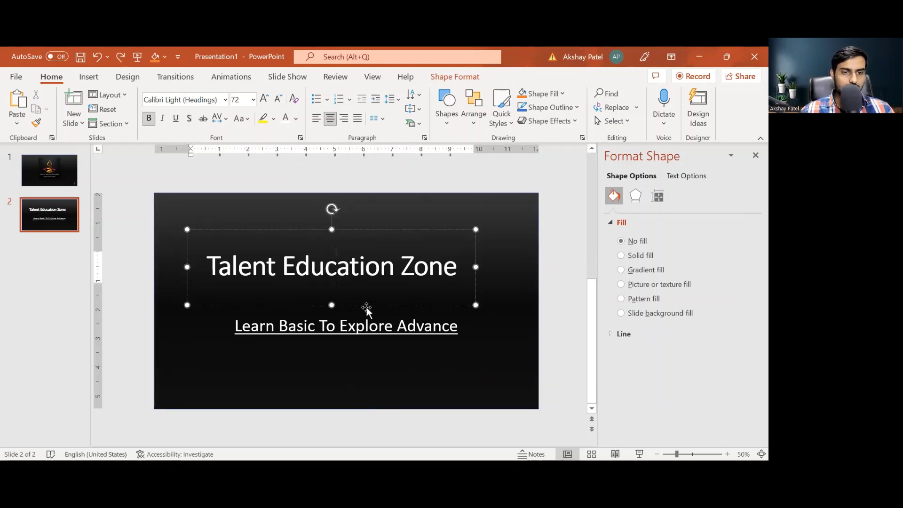
left_click_drag(371, 299, 382, 298)
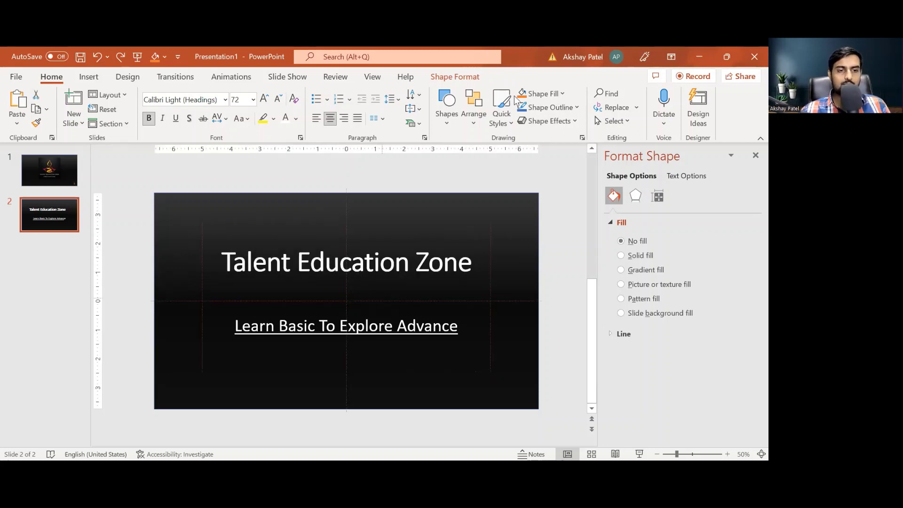
left_click(295, 184)
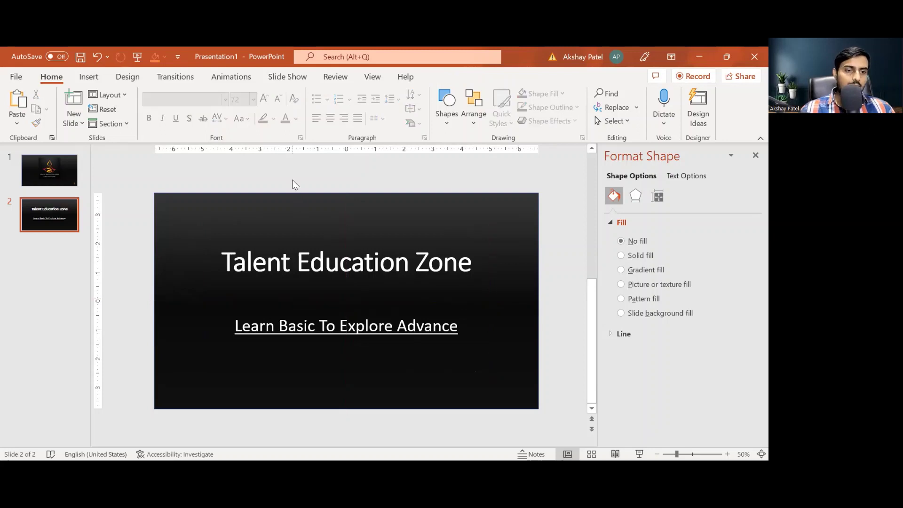
On slide 1, select the placeholders and restore the accidentally deleted dark background shape.
left_click(49, 170)
left_click(49, 215)
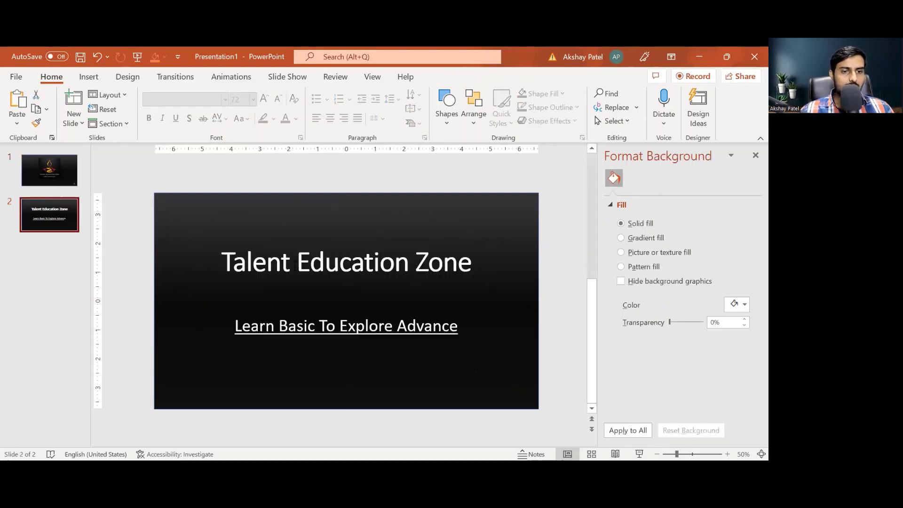
key("ctrl+z")
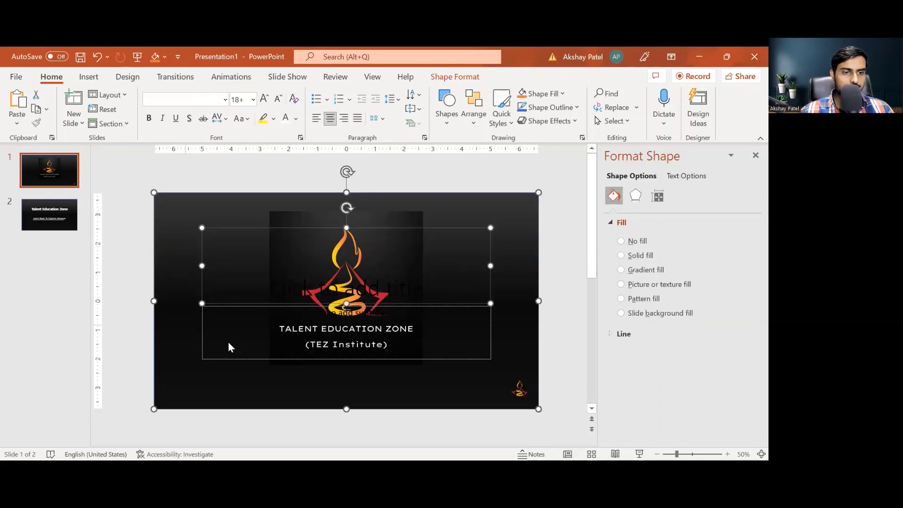
left_click(202, 262)
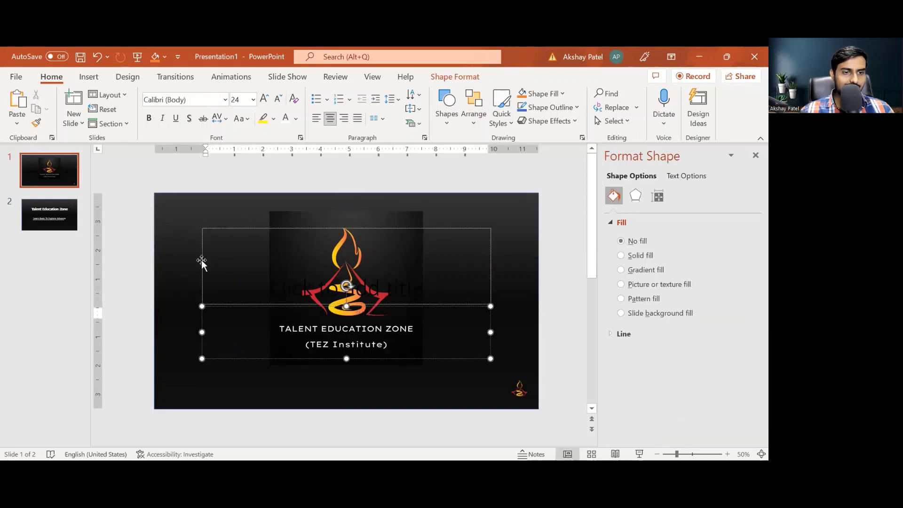
left_click(151, 256)
left_click(201, 297)
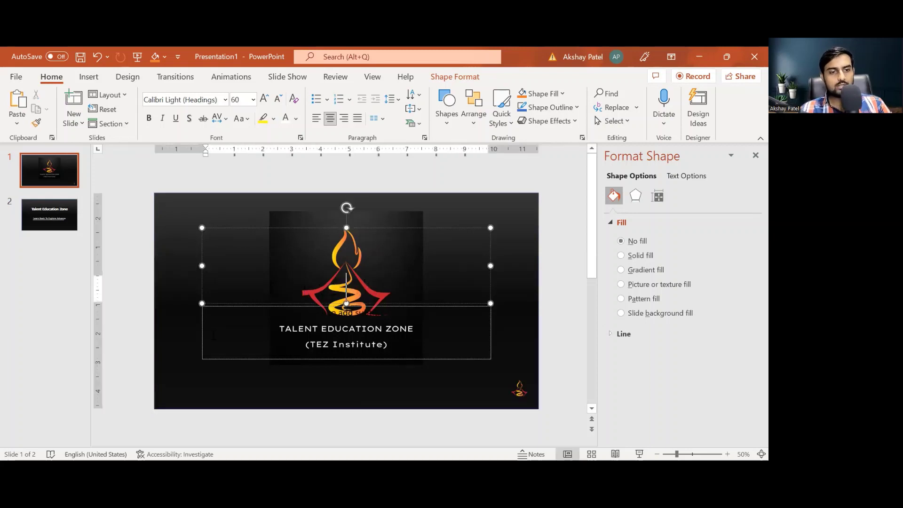
left_click(200, 325)
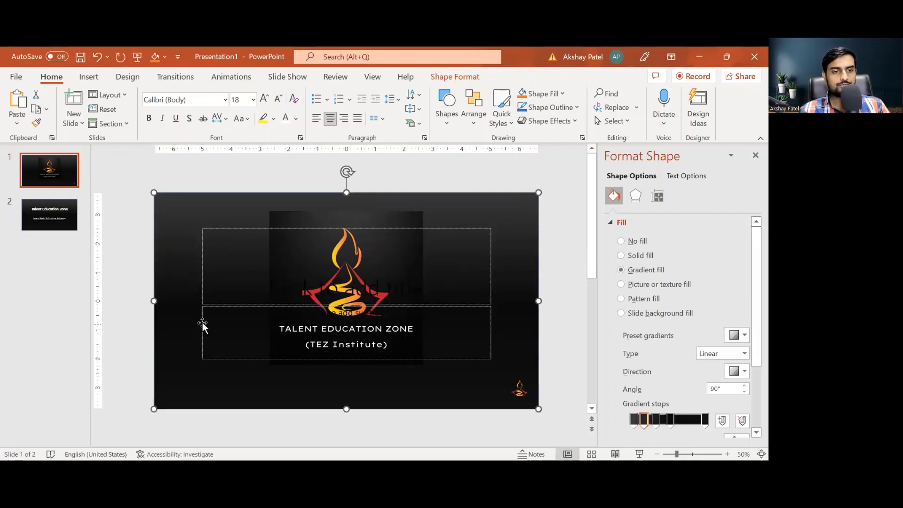
left_click(210, 320)
left_click(225, 307)
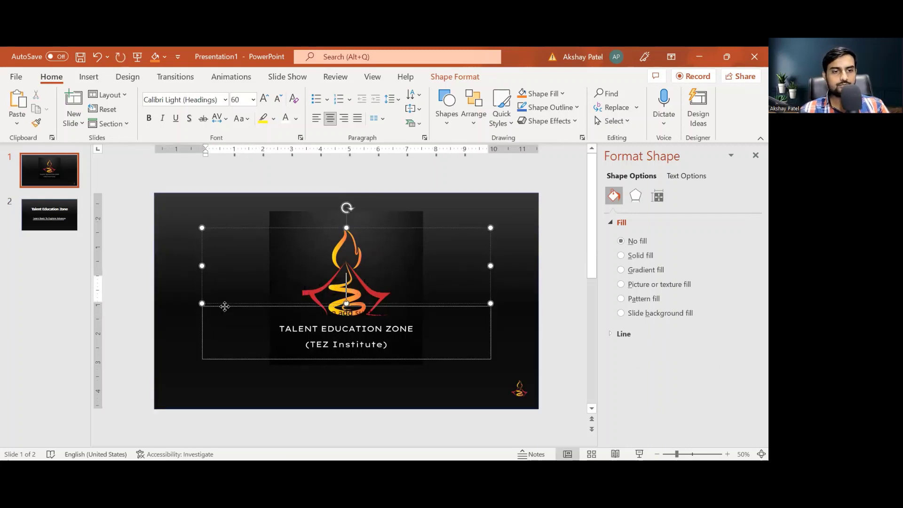
key("ctrl+z")
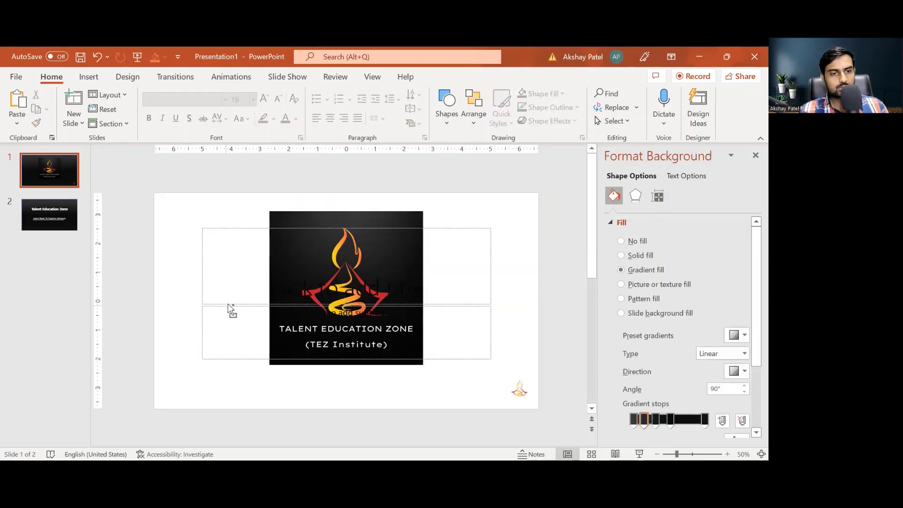
key("ctrl+y")
Delete the empty title and subtitle placeholders from slide 1.
left_click(212, 300)
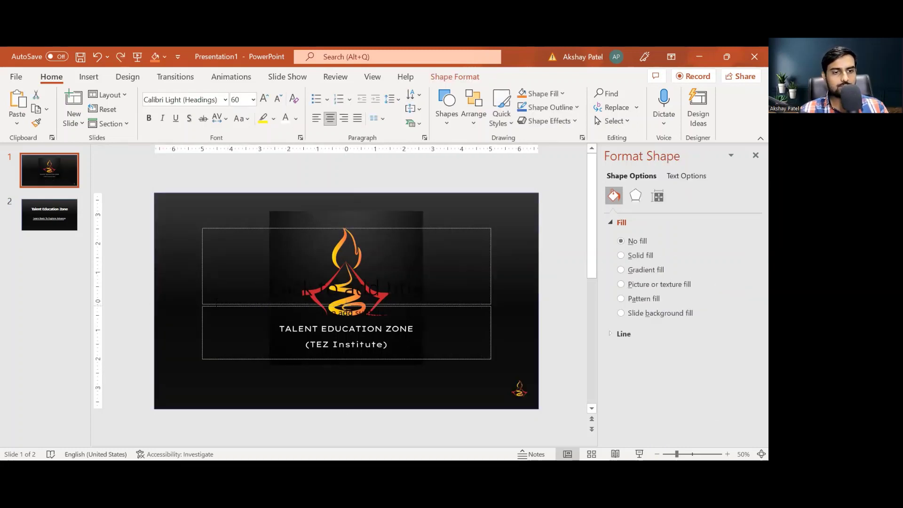
left_click(213, 305)
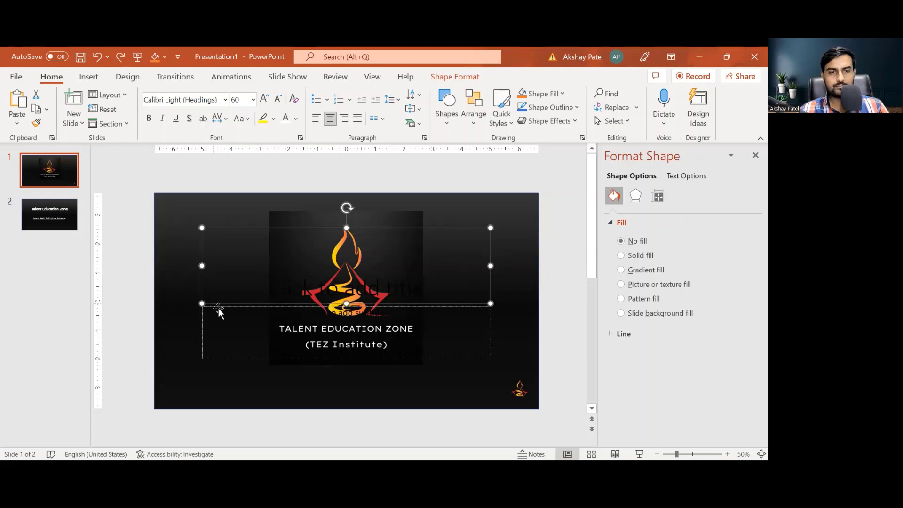
key("Delete")
left_click(220, 306)
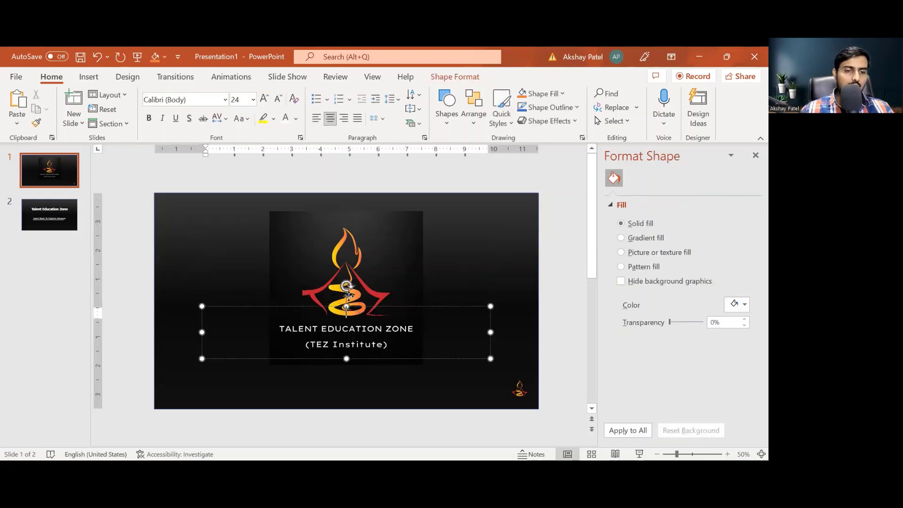
key("Delete")
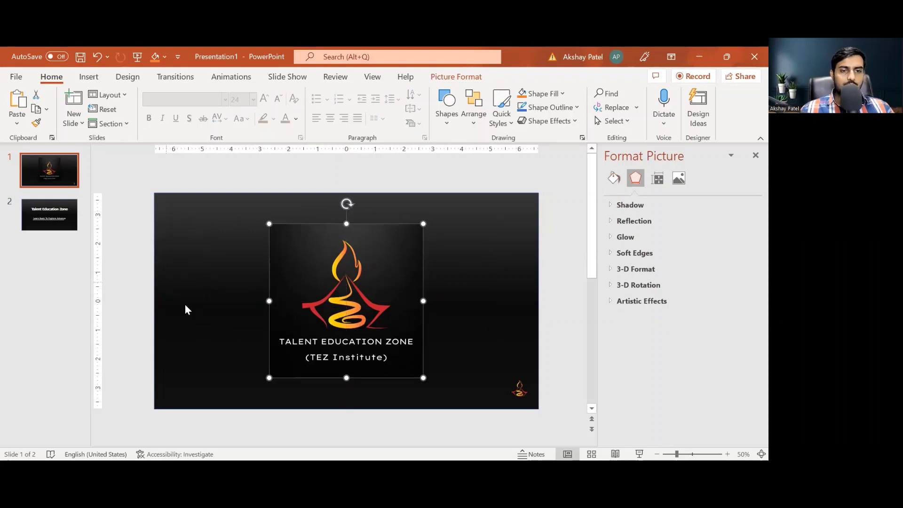
key("Escape")
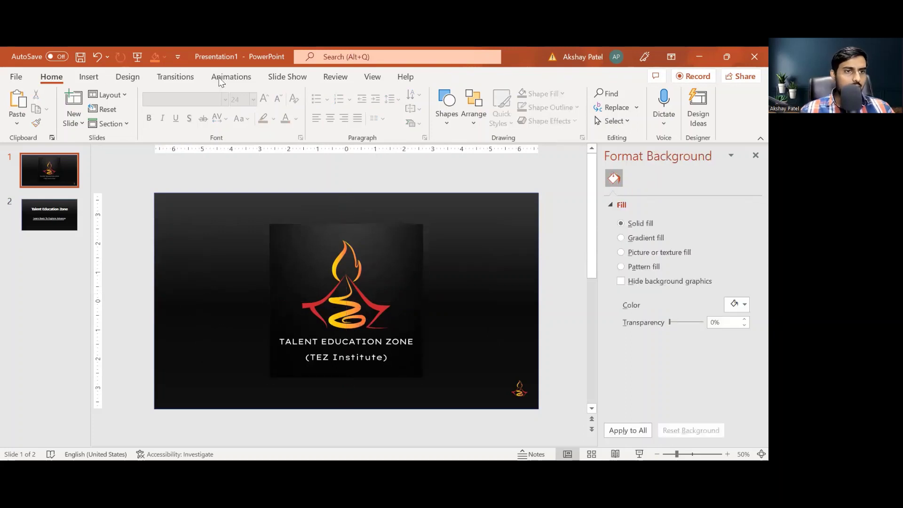
Apply Morph with Camera sound to all slides, keeping On Mouse Click advance.
left_click(178, 83)
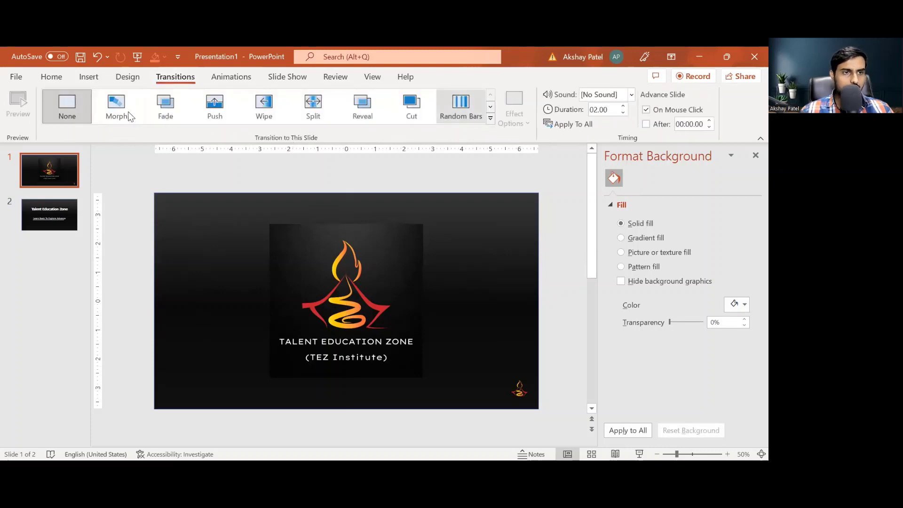
left_click(128, 112)
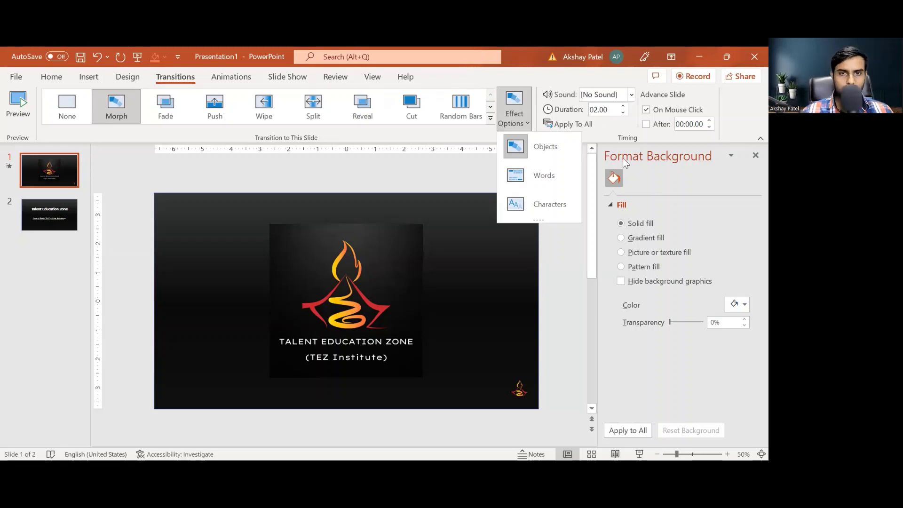
left_click(632, 95)
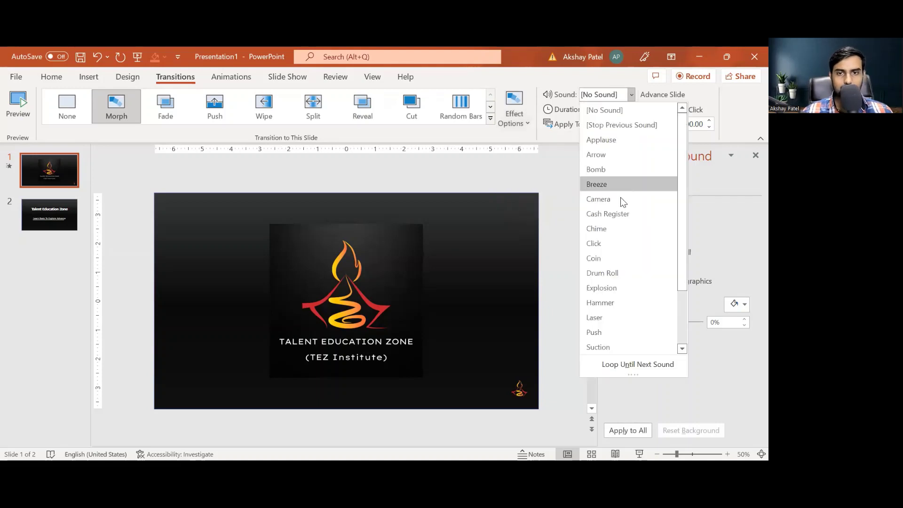
key("Down")
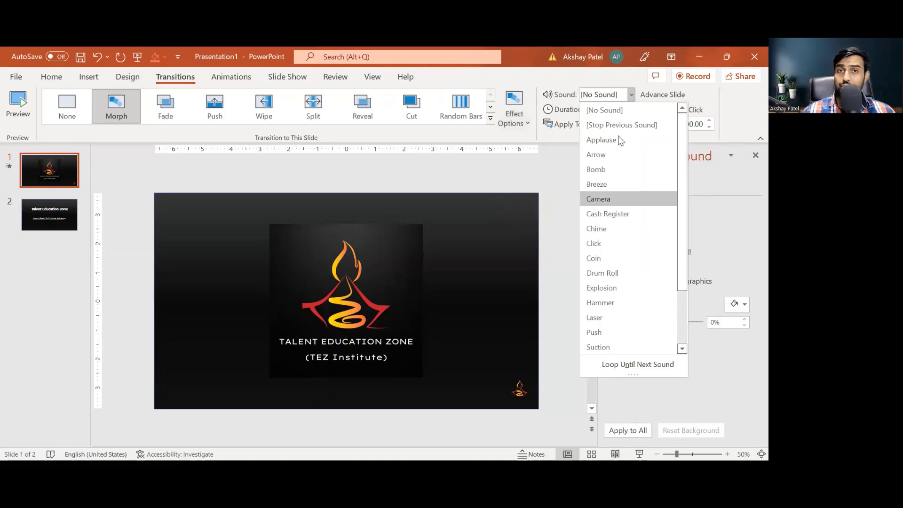
key("Return")
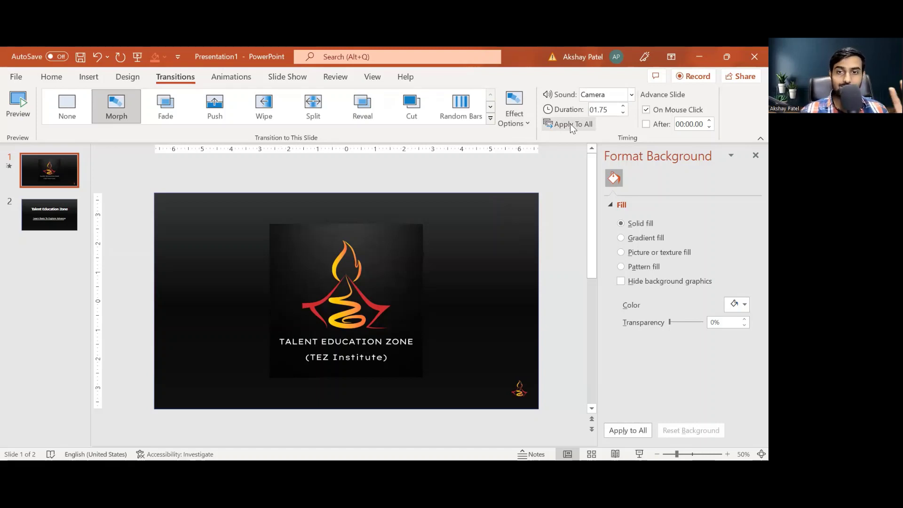
left_click(570, 123)
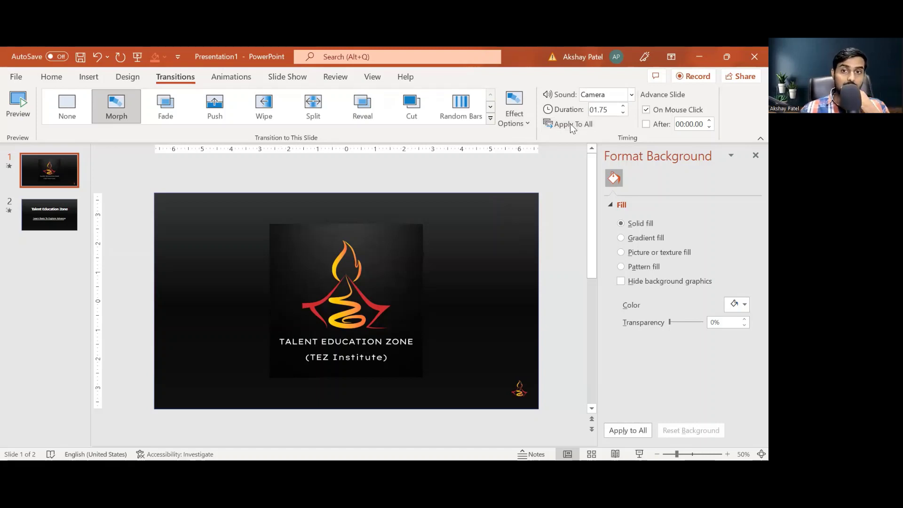
left_click(687, 111)
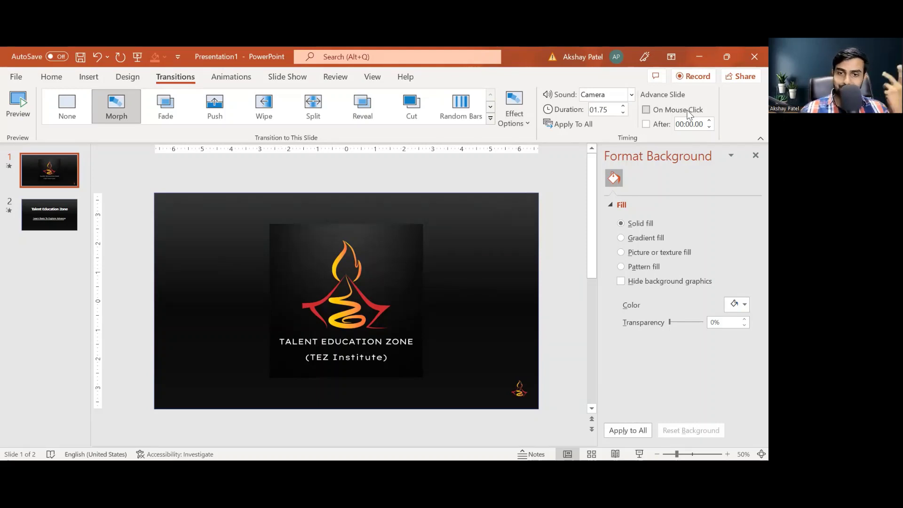
left_click(680, 112)
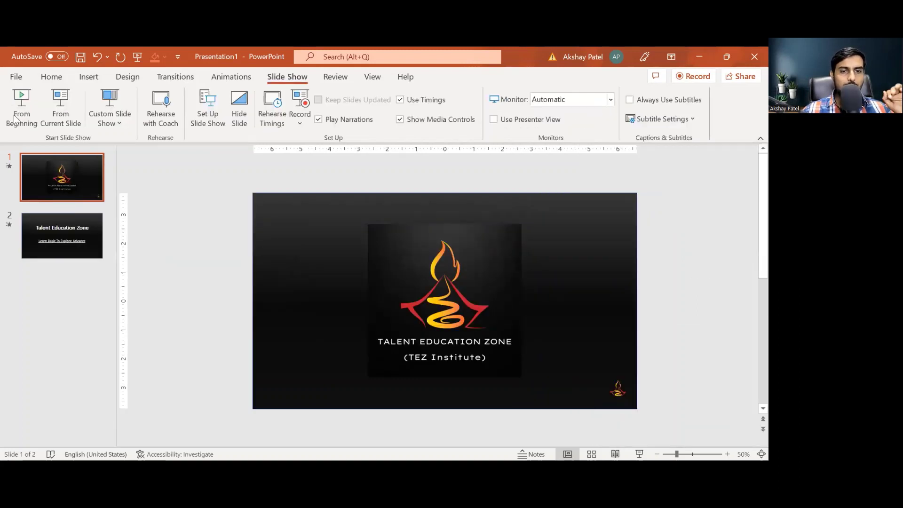
Play the slide show from the beginning, advance to slide 2, then end it with Esc.
left_click(19, 108)
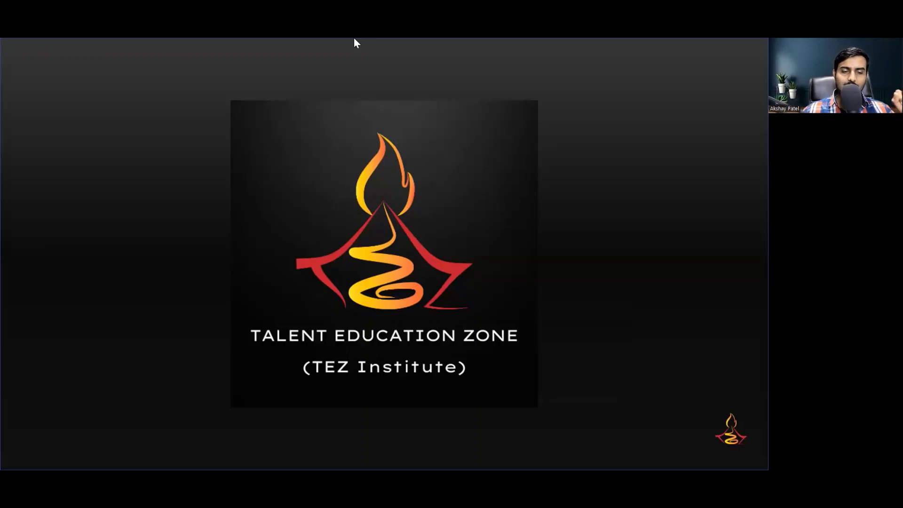
left_click(632, 339)
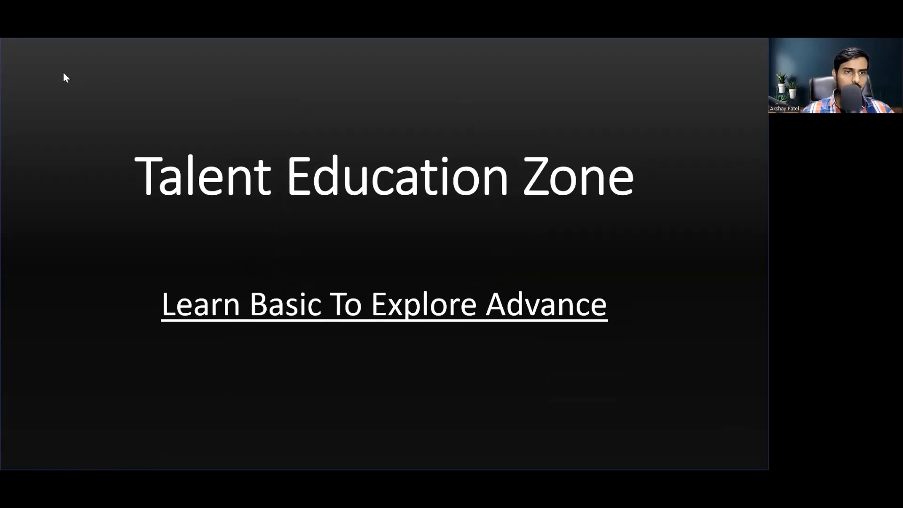
key("Escape")
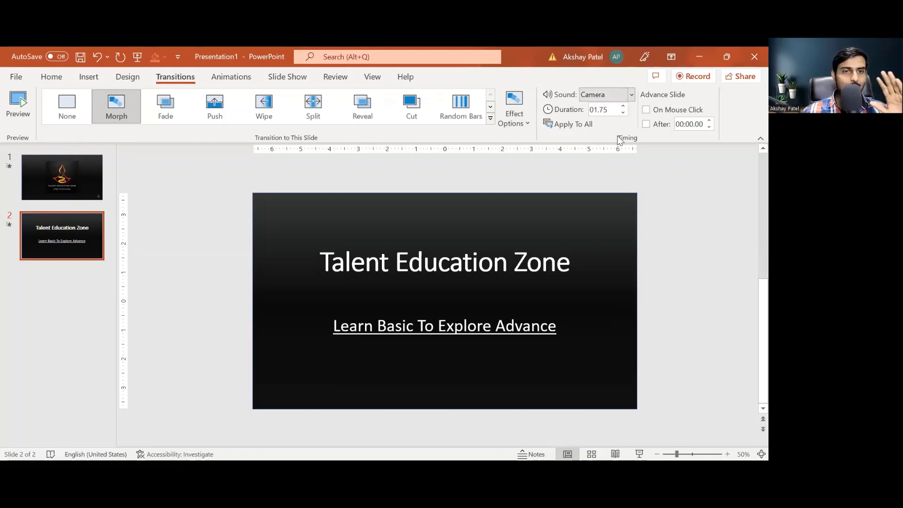
Play the slide show from the TEZ logo slide through the title slide, then end it.
left_click(69, 179)
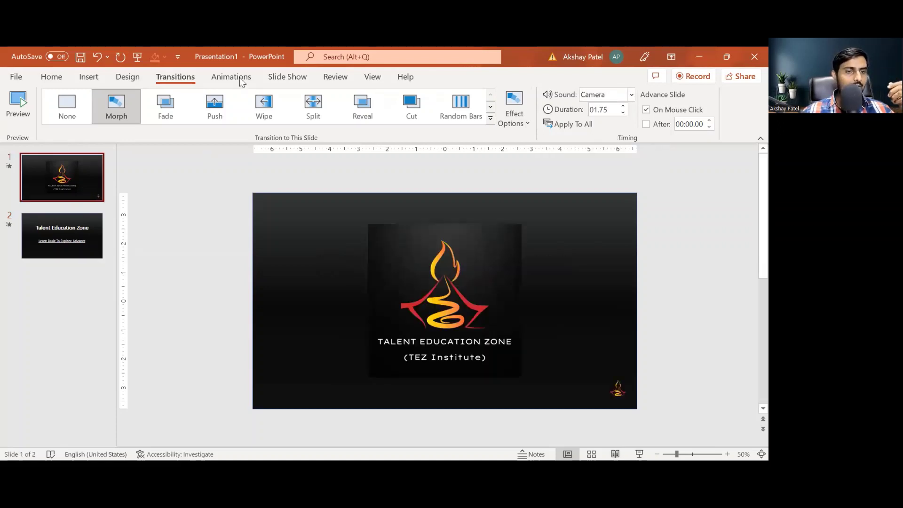
scroll(304, 86, "down", 1)
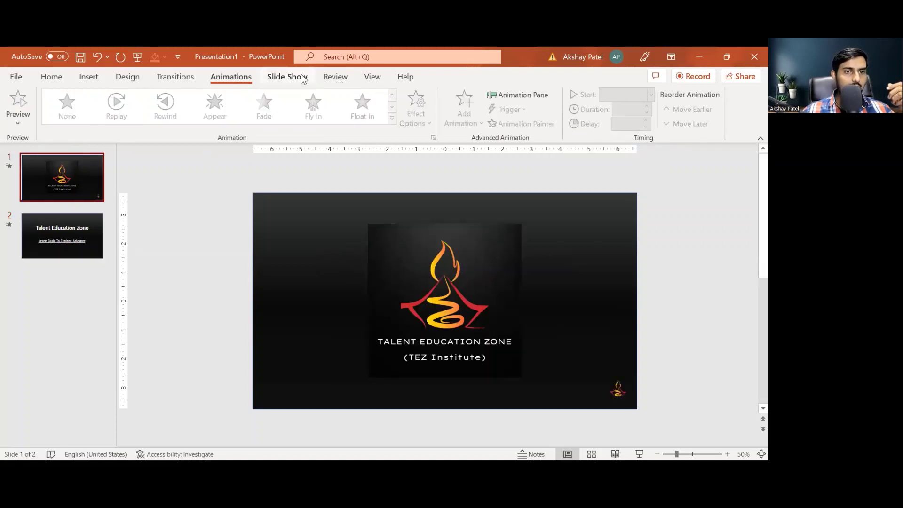
scroll(17, 112, "down", 1)
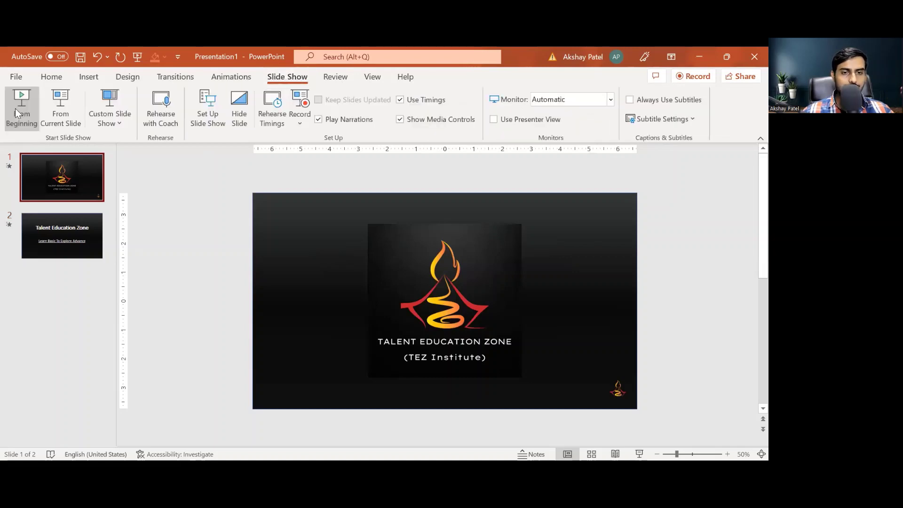
left_click(19, 111)
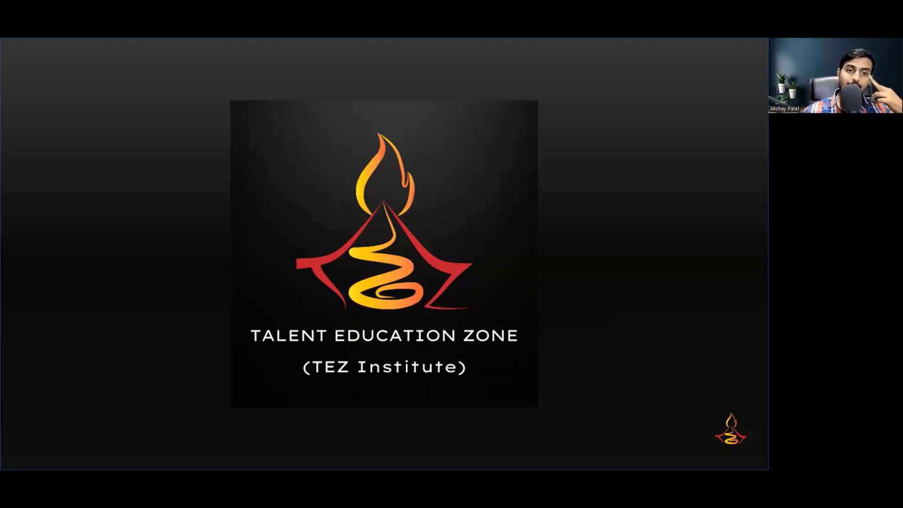
left_click(203, 115)
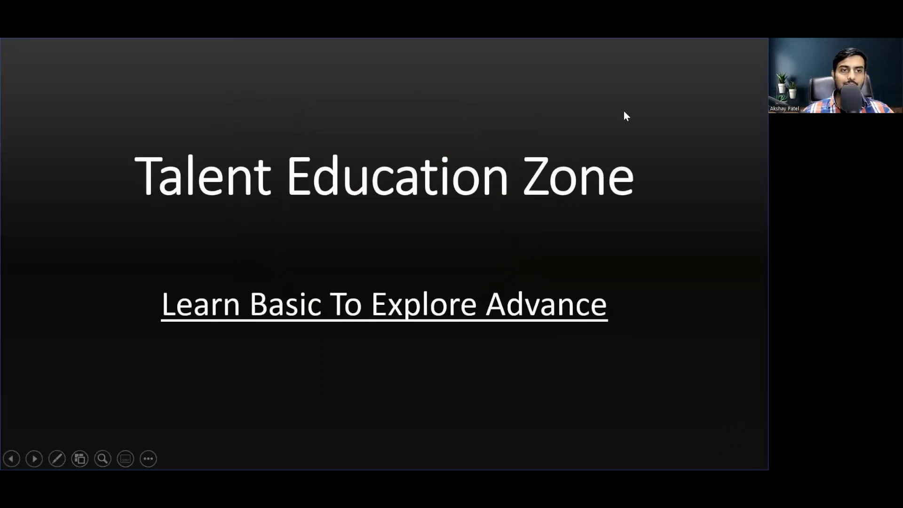
key("Escape")
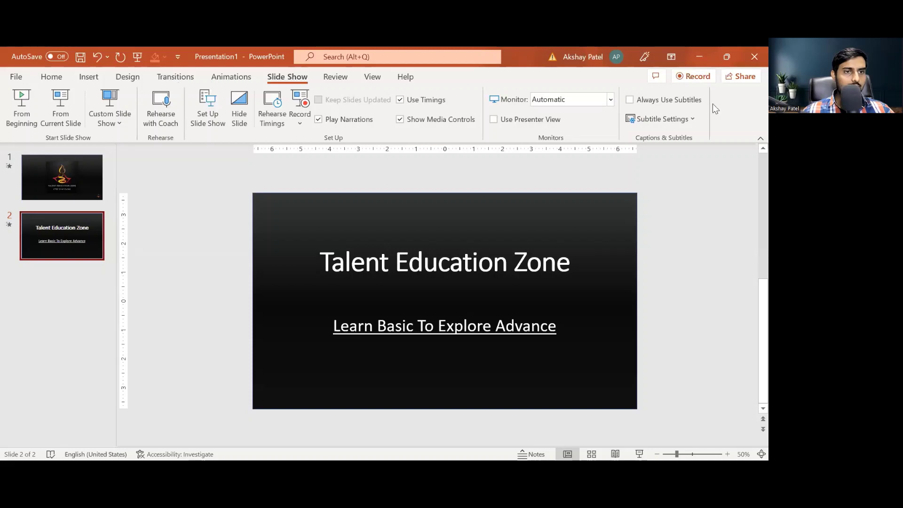
Set slide 2's Morph transition duration to 00.50 seconds.
key("alt+k")
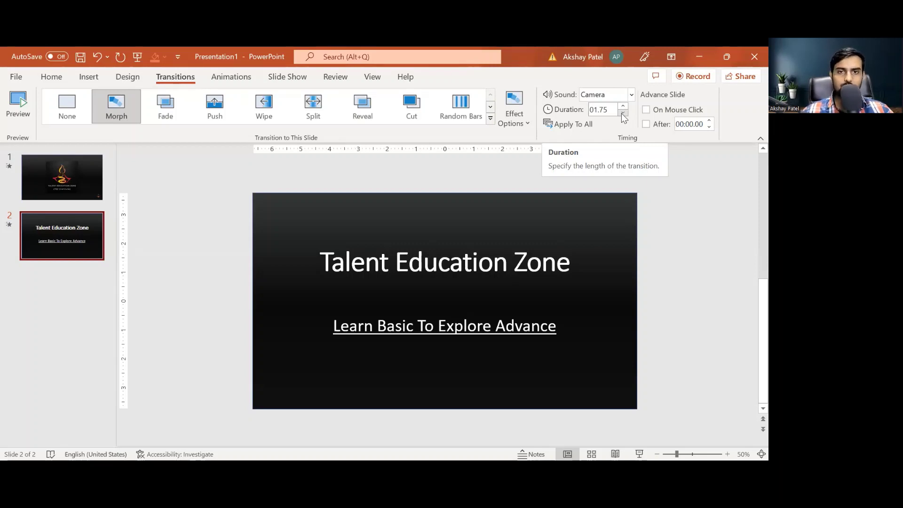
left_click(622, 114)
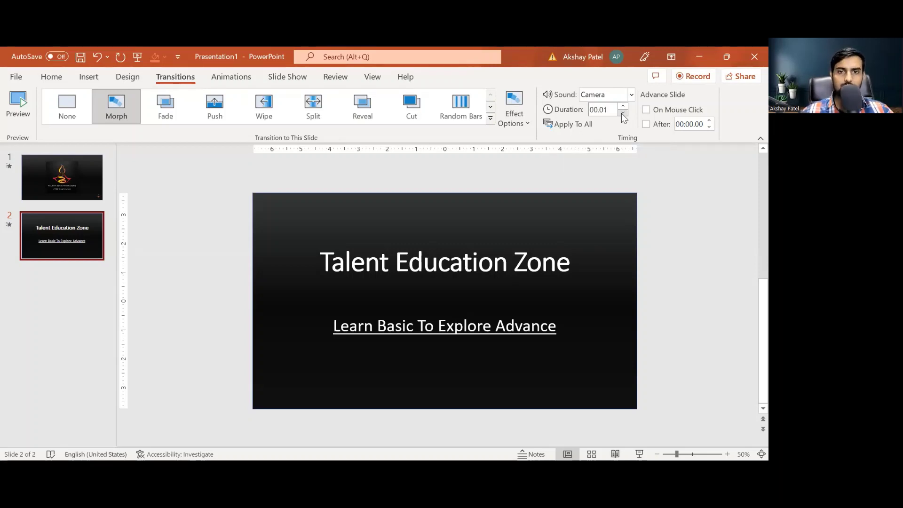
left_click(622, 112)
left_click(622, 111)
left_click(621, 108)
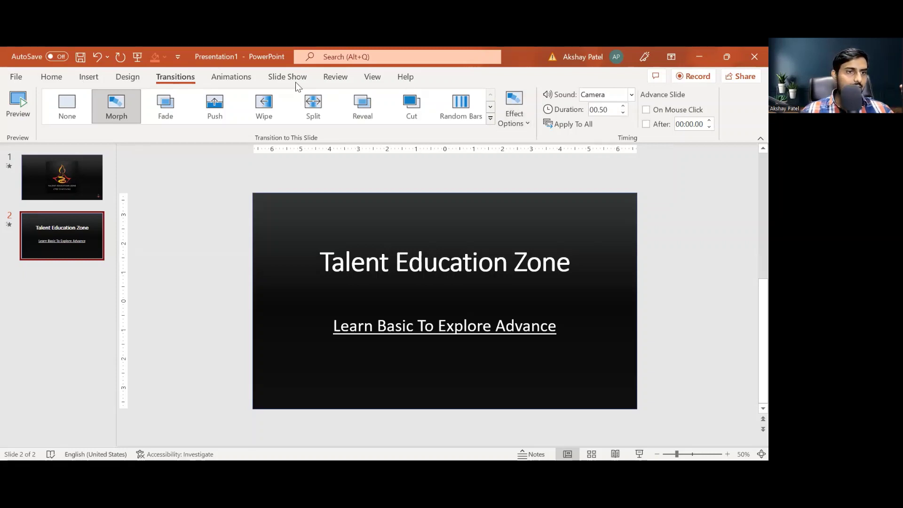
Run the slide show from the beginning to the title slide, then exit it.
key("alt+s")
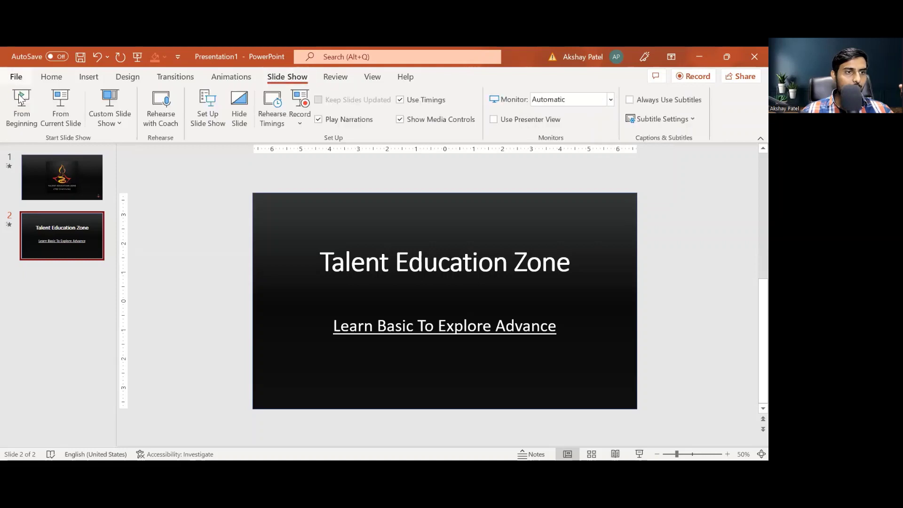
key("F5")
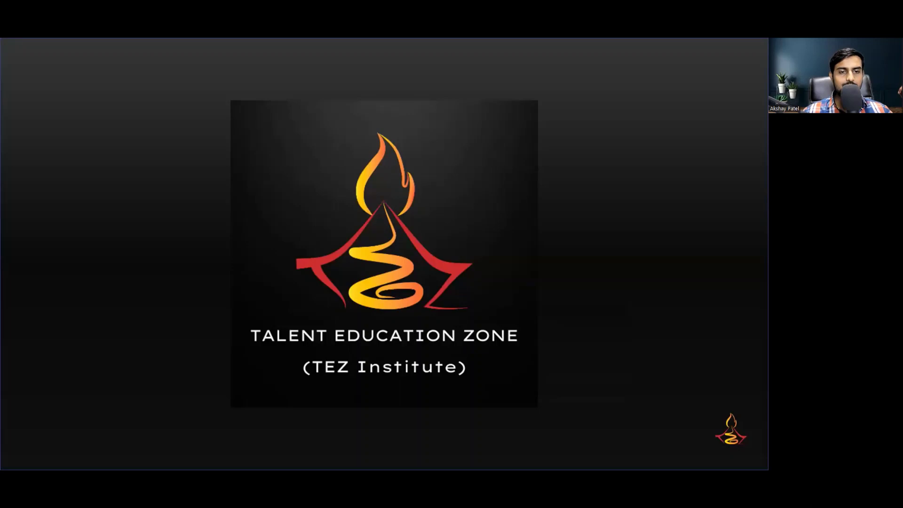
key("Right")
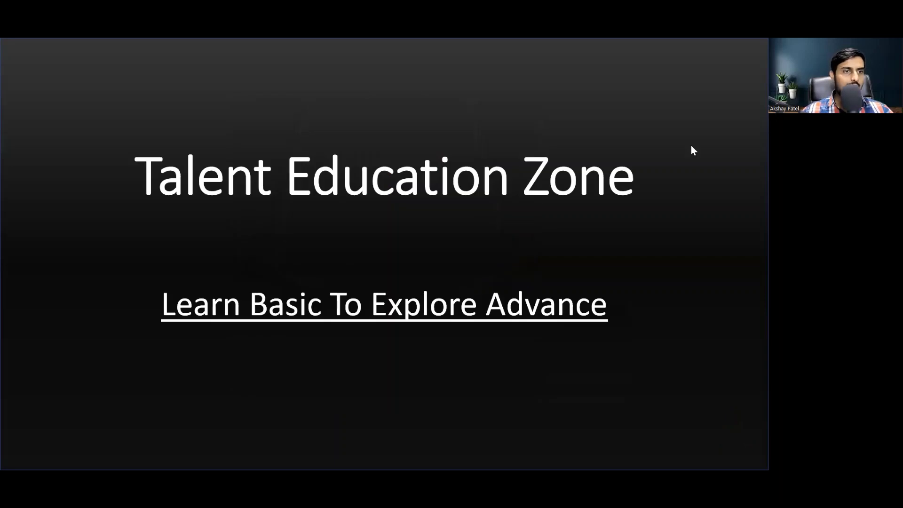
key("Escape")
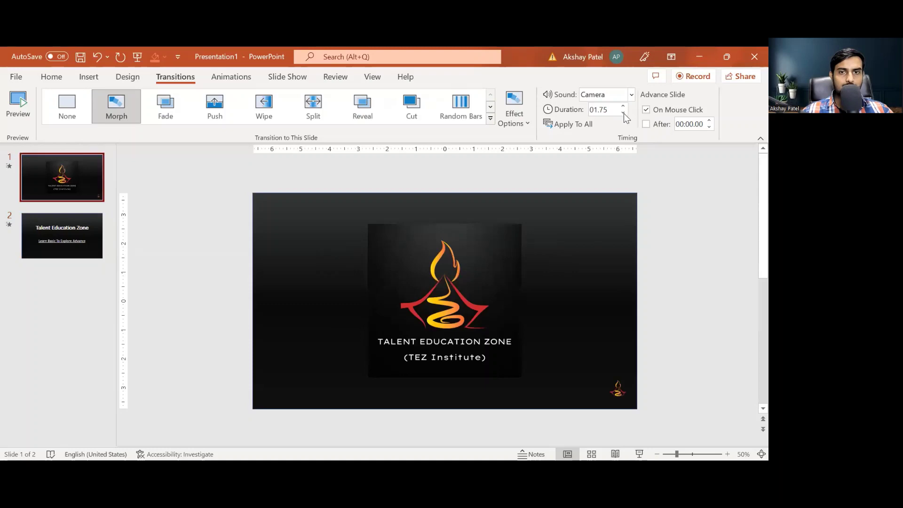
Set slide 1's Morph transition duration to 0.01 seconds and start the slide show from the beginning.
left_click(623, 113)
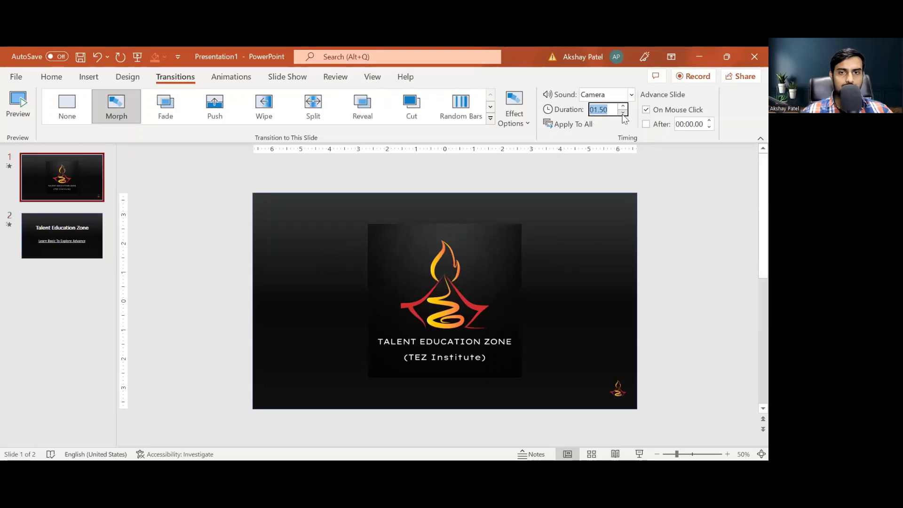
type("0.01")
left_click(623, 107)
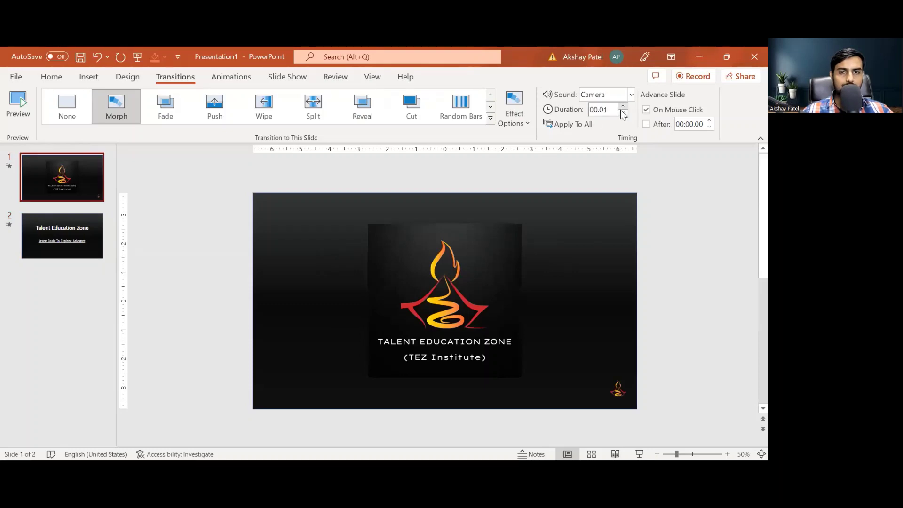
key("ctrl+z")
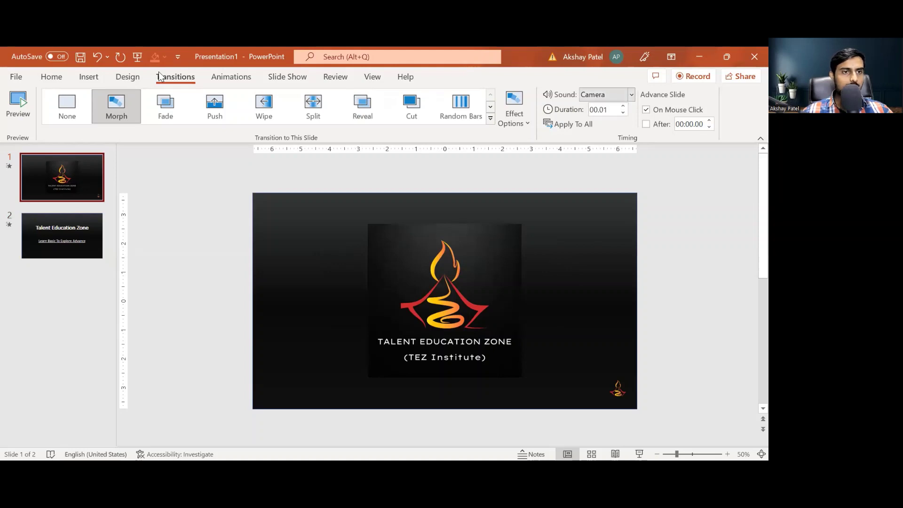
key("alt+s")
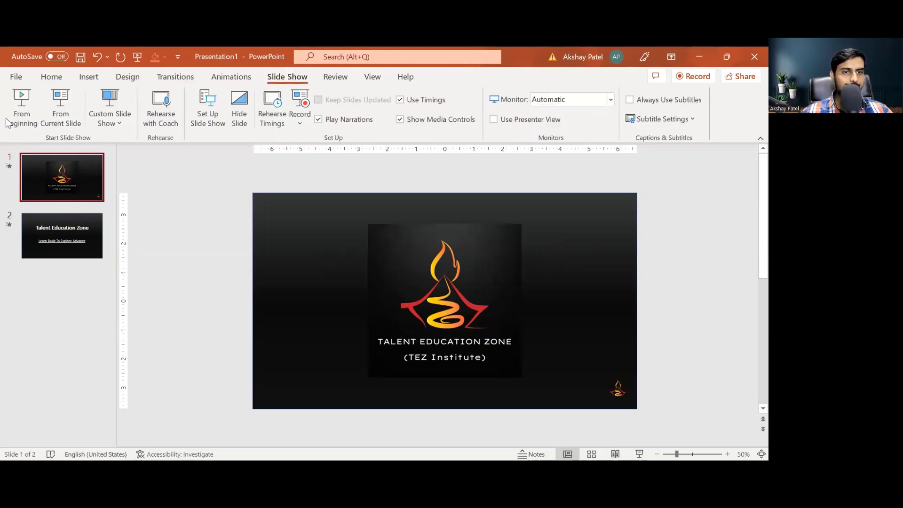
key("F5")
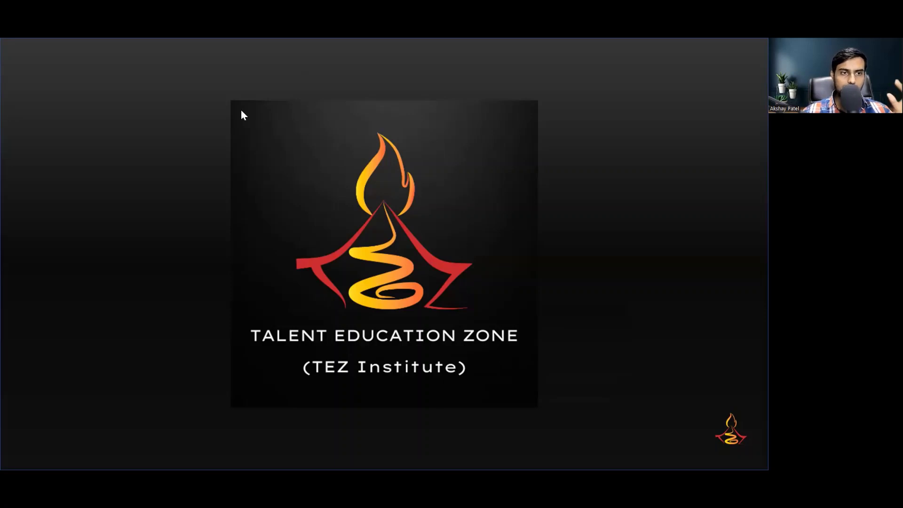
End the show and give slide 1 a 00.75-second transition with On Mouse Click turned off.
key("Escape")
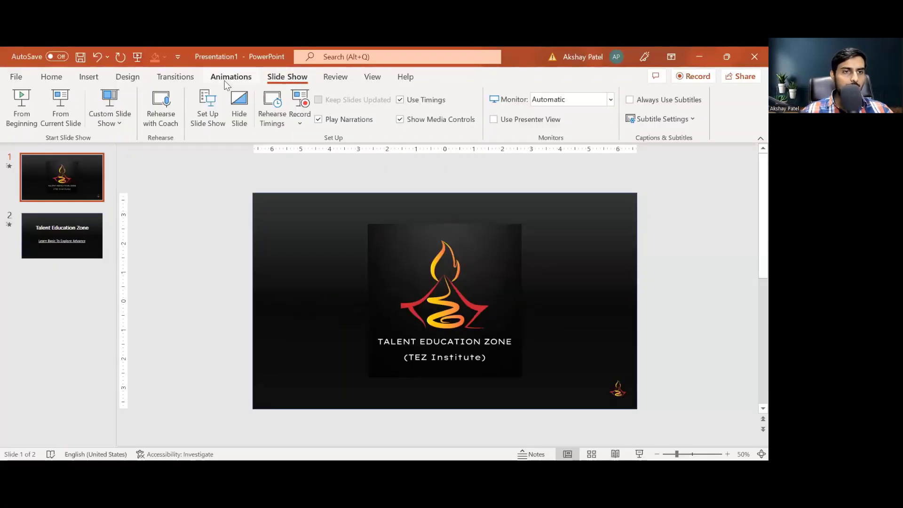
left_click(172, 77)
left_click(624, 106)
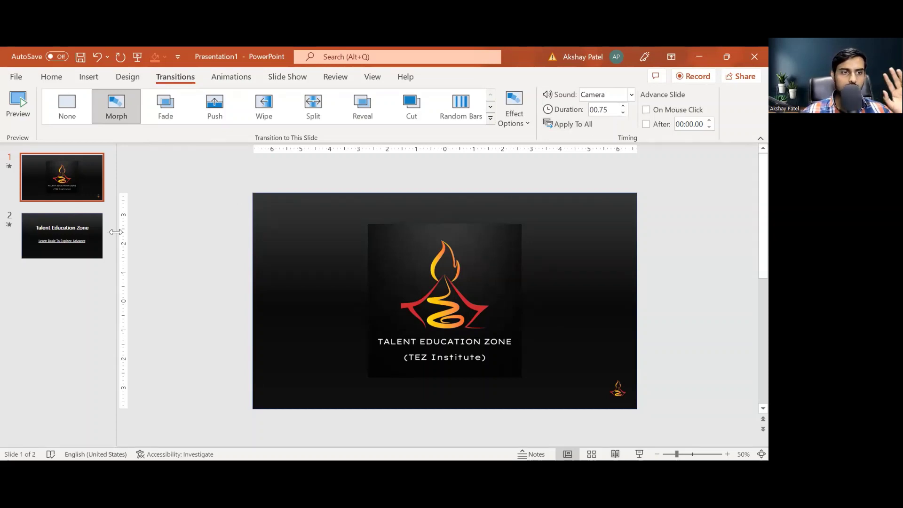
left_click(660, 113)
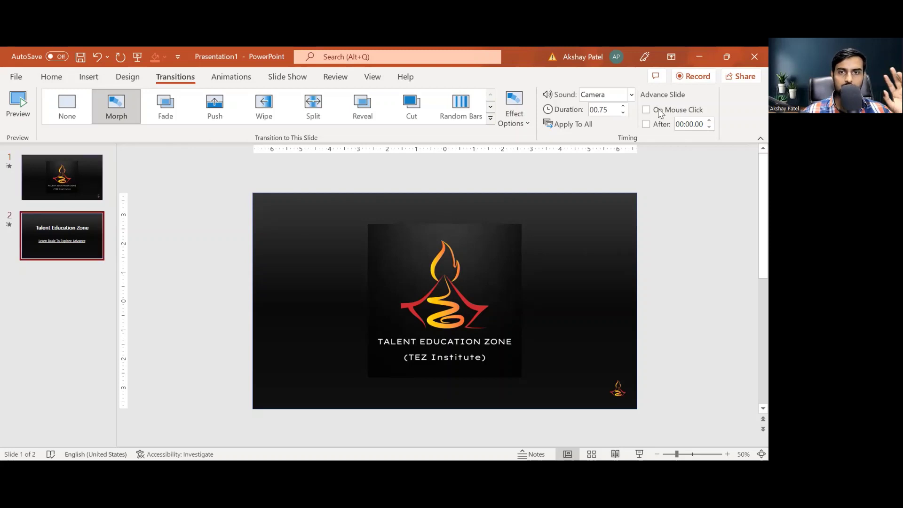
left_click(83, 161)
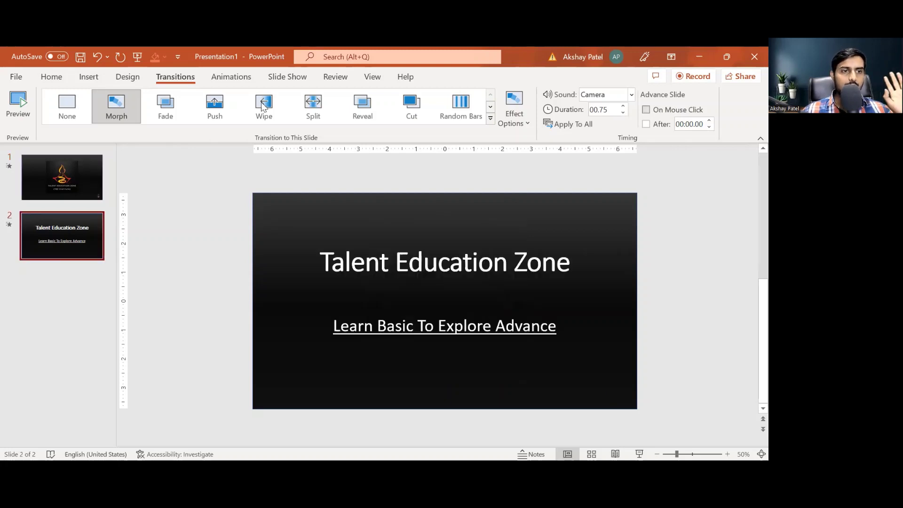
left_click(289, 79)
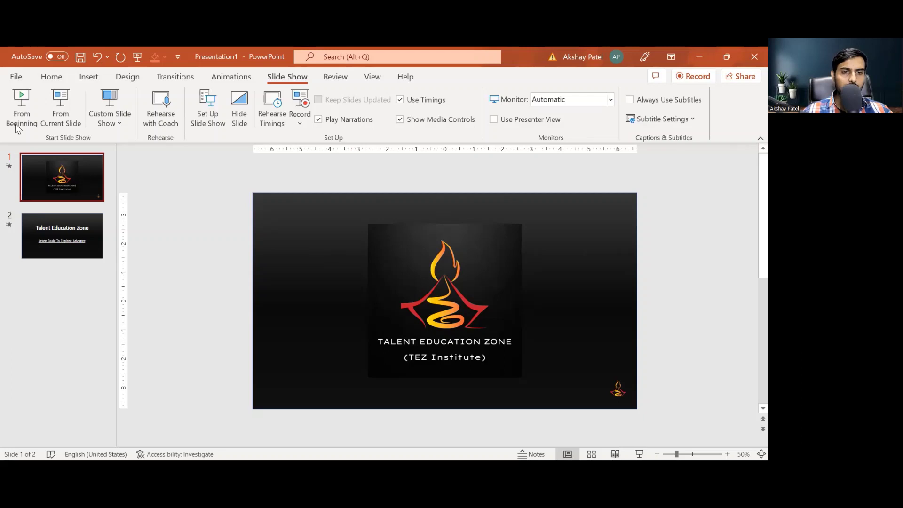
key("F5")
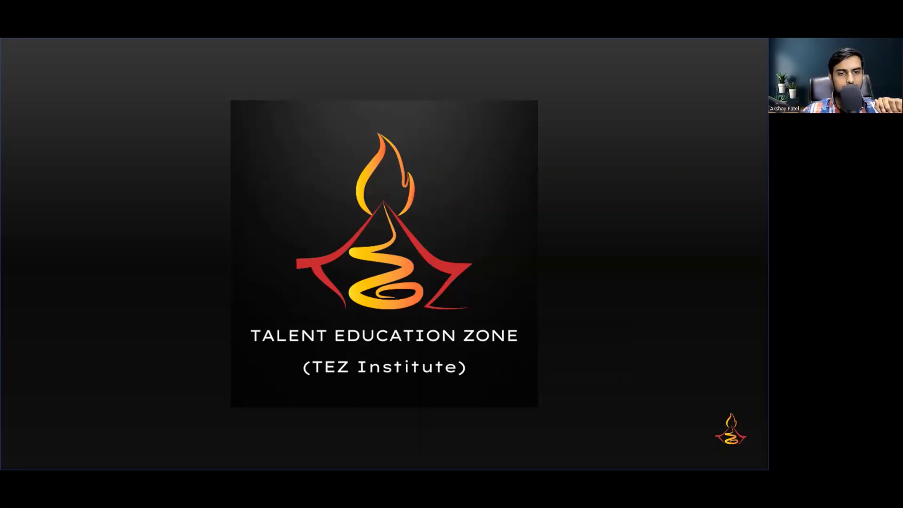
key("Right")
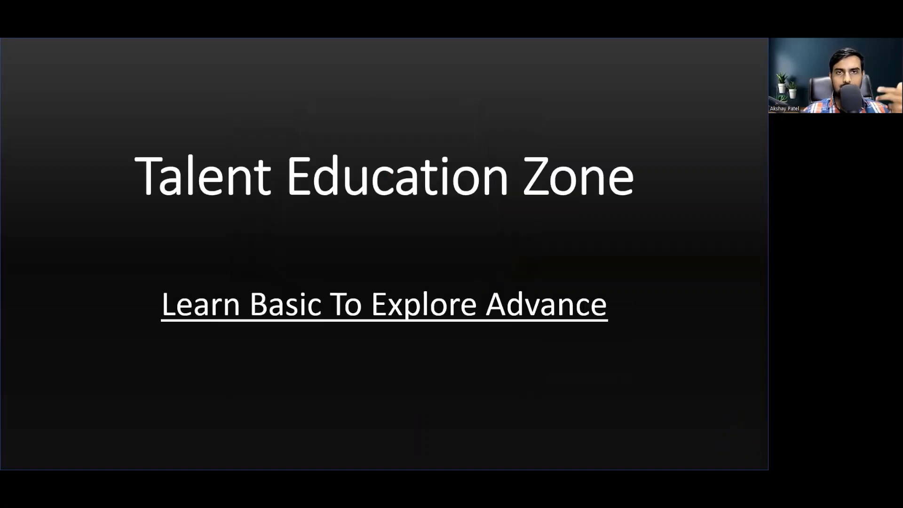
key("Right")
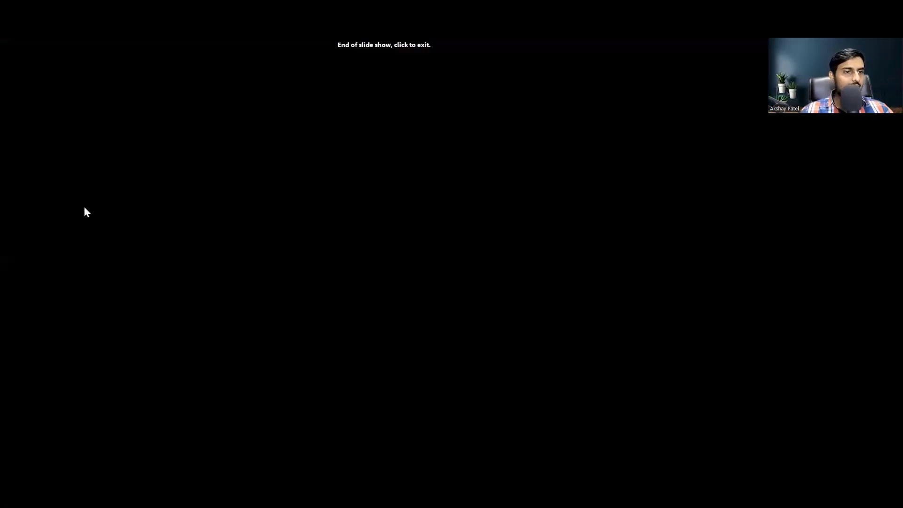
left_click(107, 188)
left_click(54, 216)
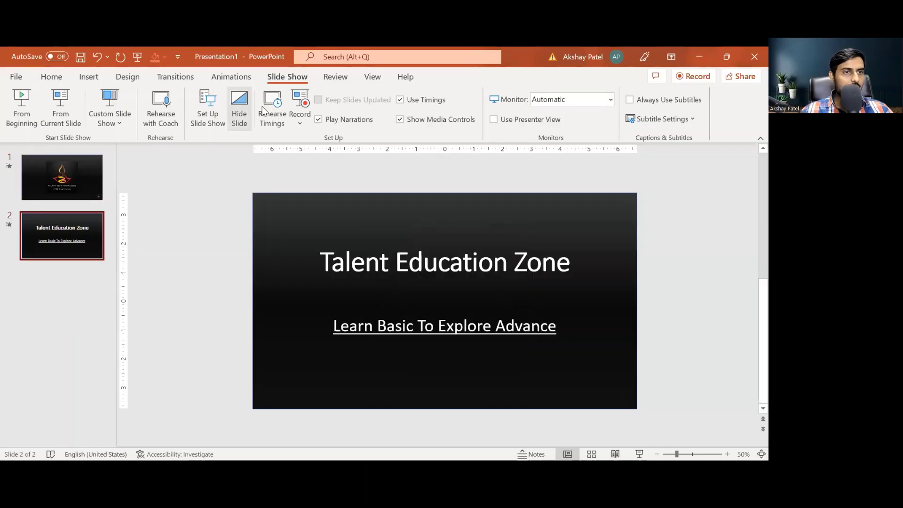
Shorten slide 1's Fade transition to 00.25 seconds and preview it.
left_click(170, 75)
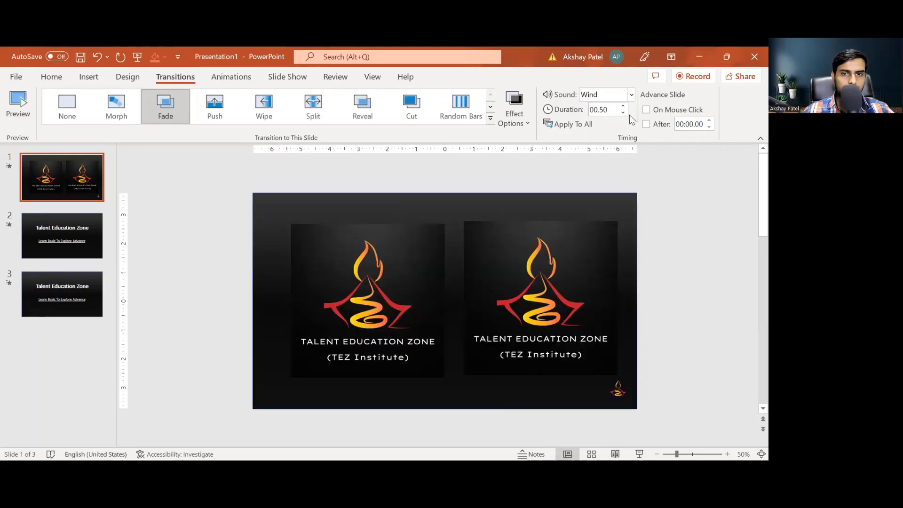
left_click(625, 113)
left_click(20, 107)
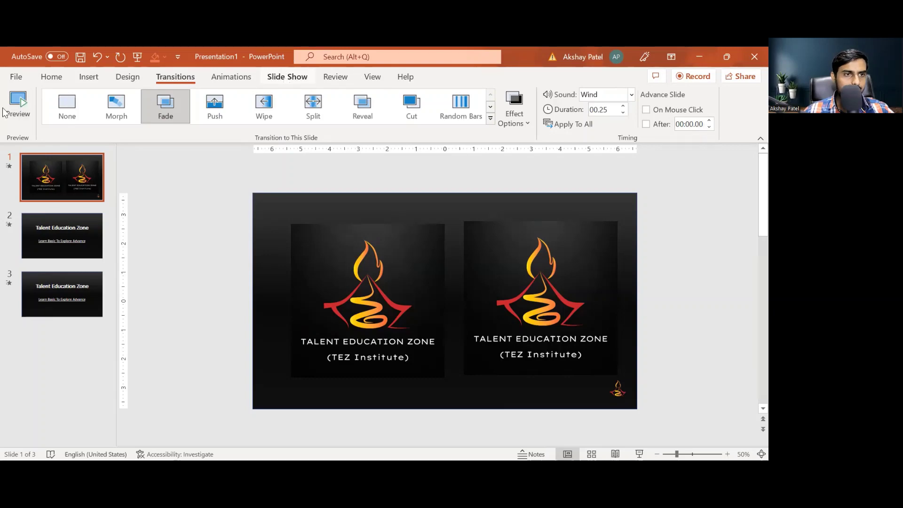
Play the slide show from the beginning up to the title slide.
left_click(287, 76)
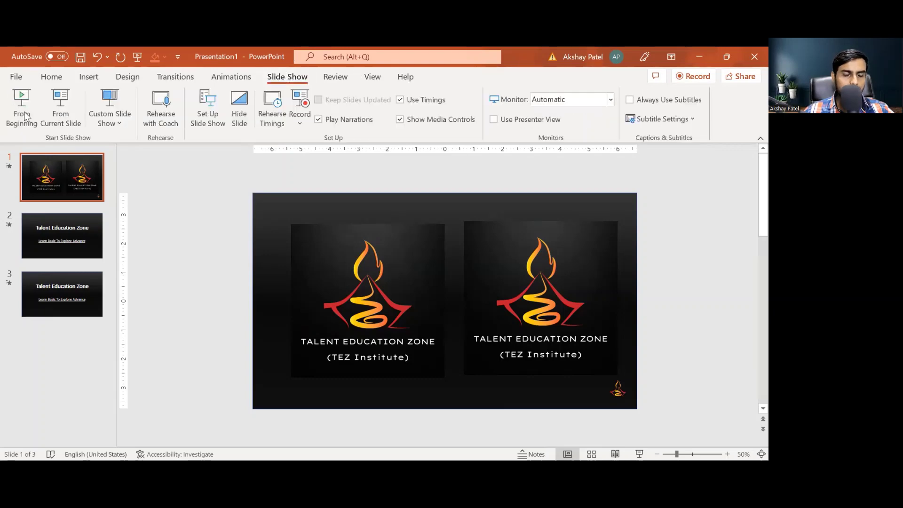
key("F5")
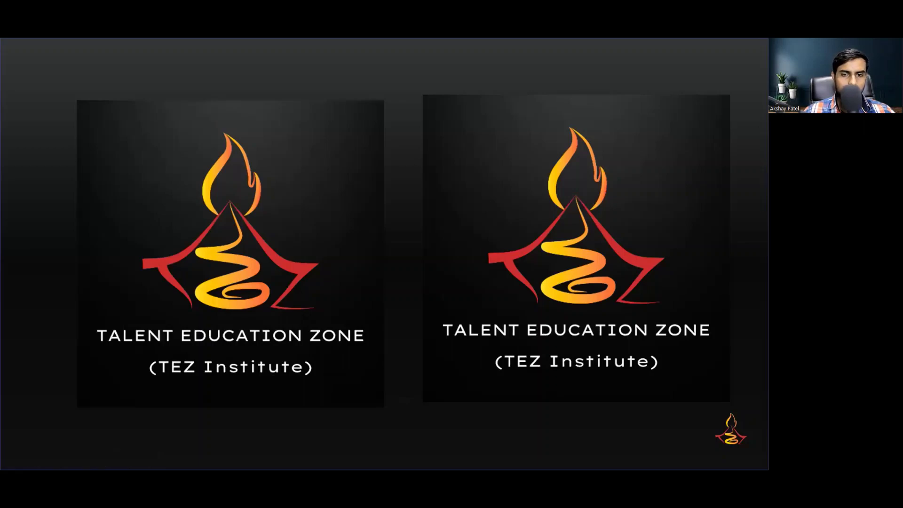
key("Right")
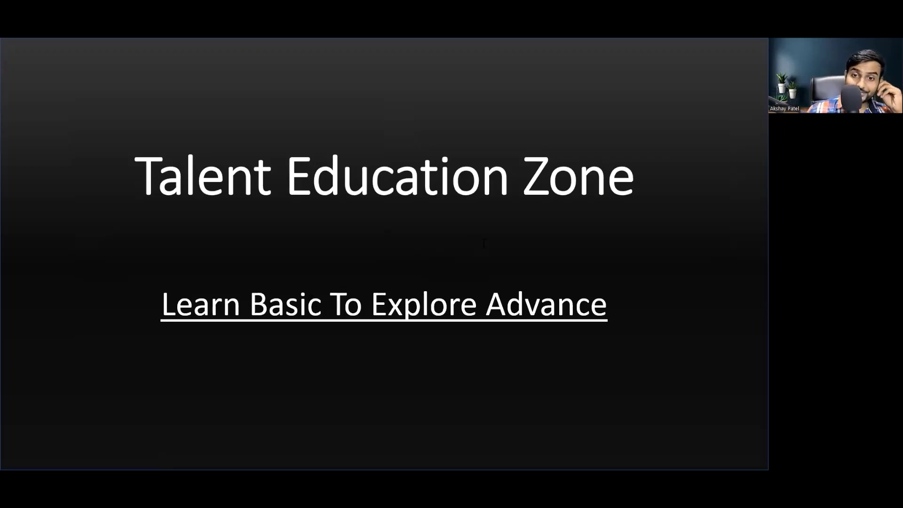
End the show and open the transition sound list for slide 2.
key("Escape")
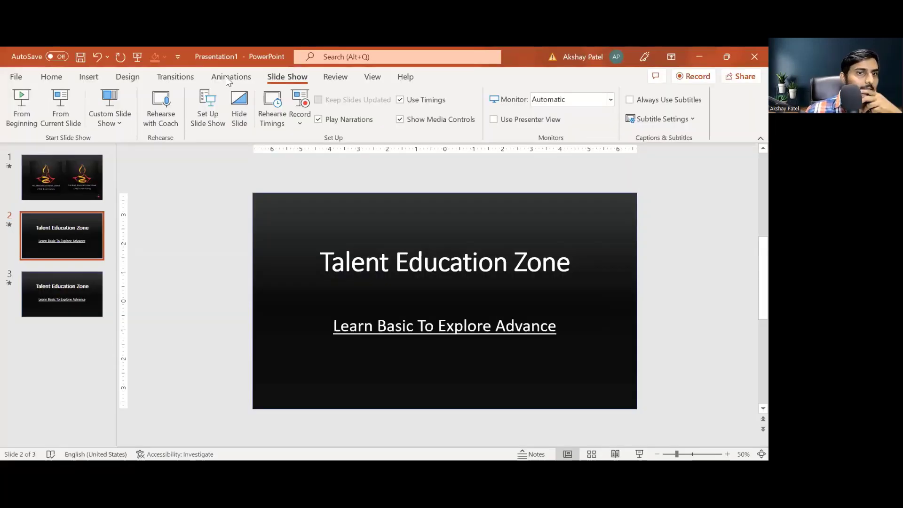
left_click(170, 77)
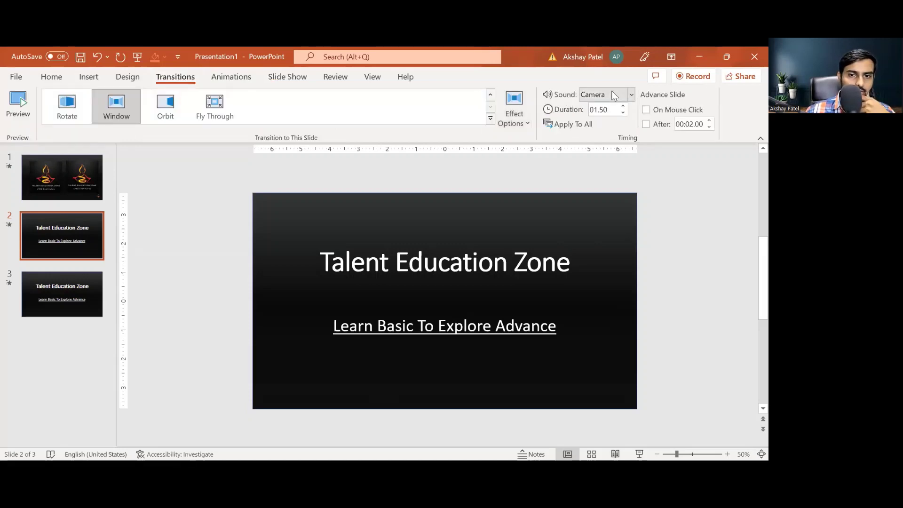
key("alt+Down")
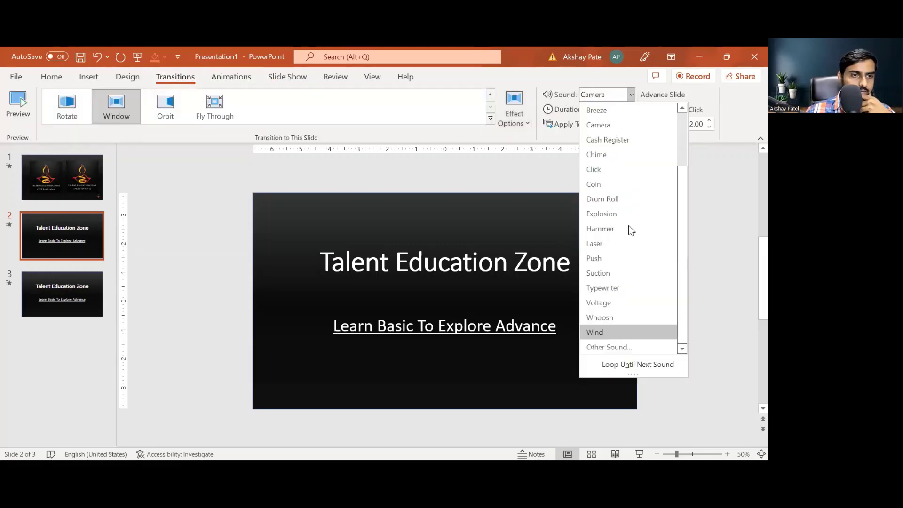
Play the whole deck from slide 1 to the end and exit the finished show.
left_click(71, 177)
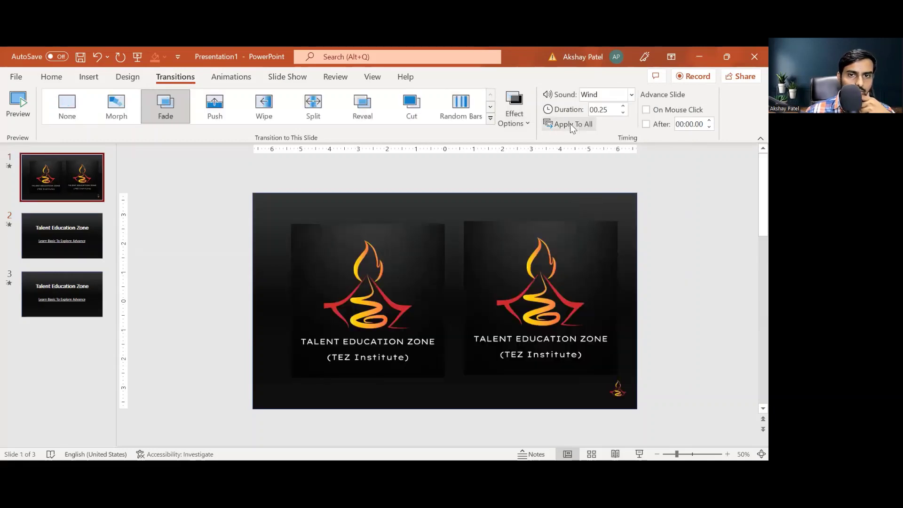
left_click(274, 77)
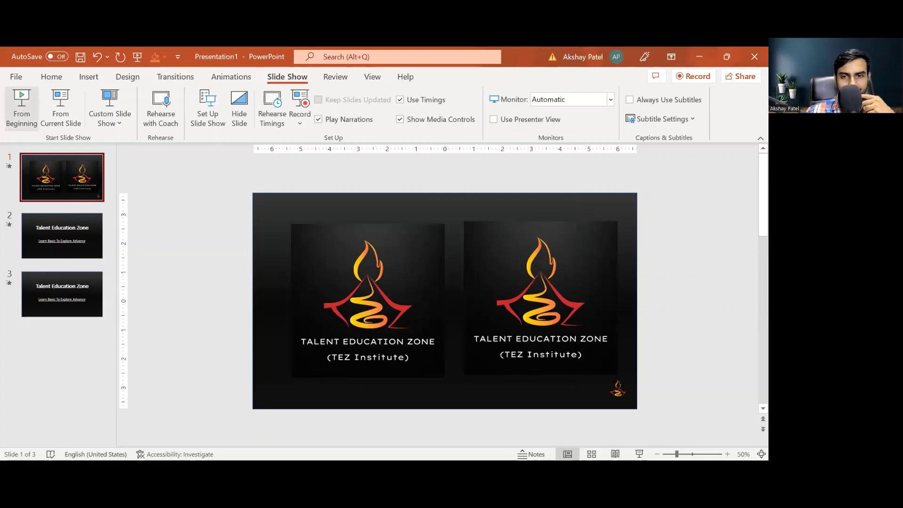
left_click(22, 106)
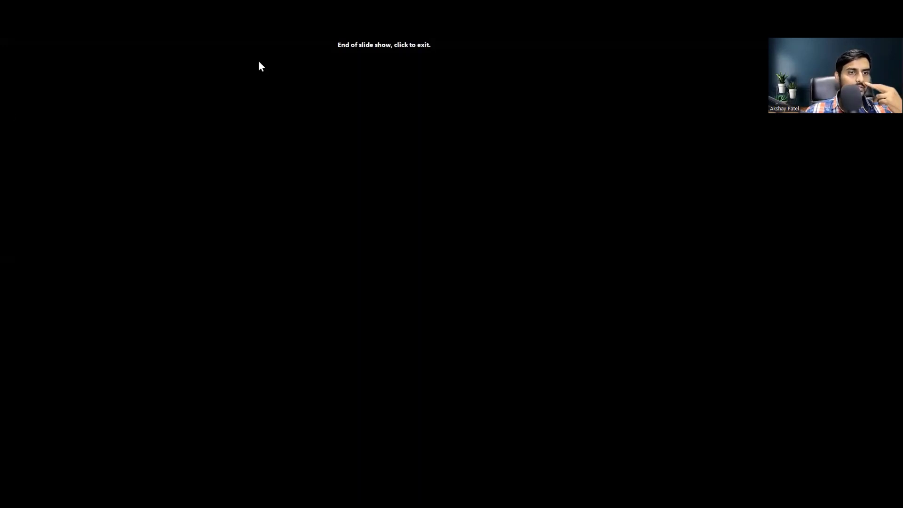
left_click(170, 107)
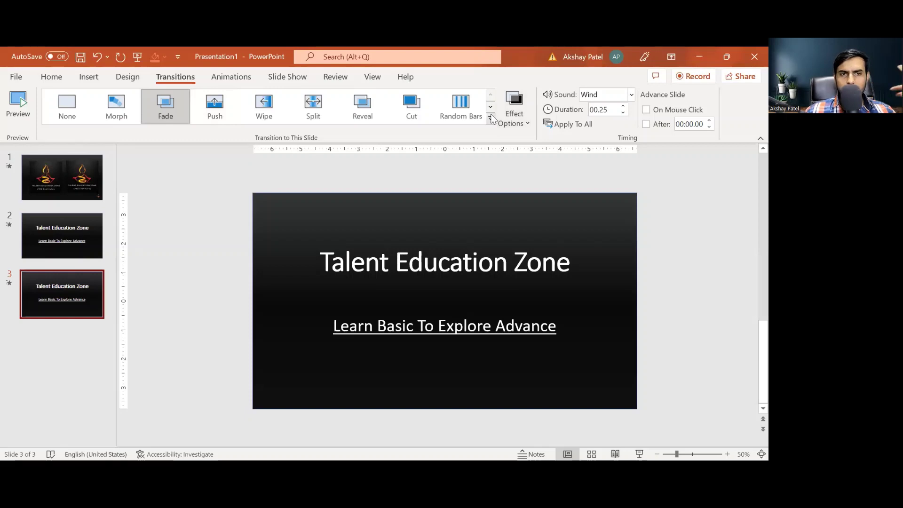
Apply the Reveal transition to slide 3, preview it, and browse the full transitions gallery.
left_click(351, 98)
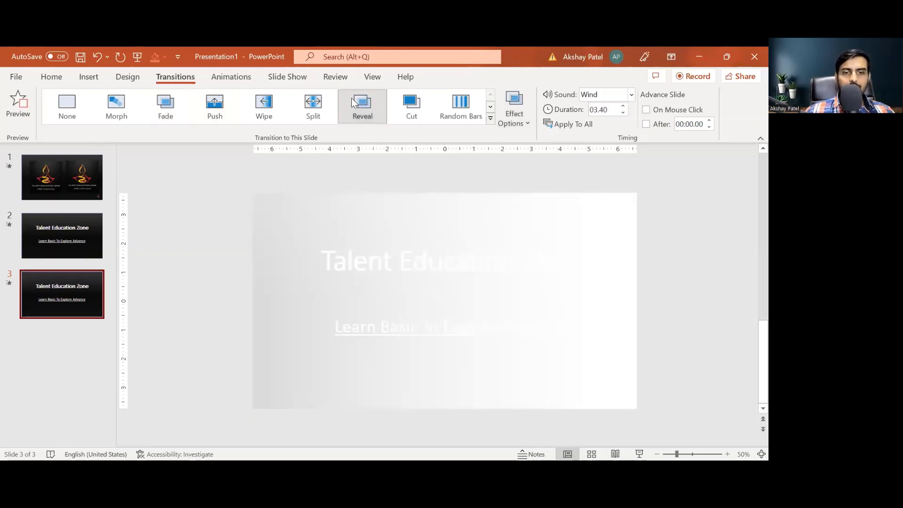
left_click(280, 107)
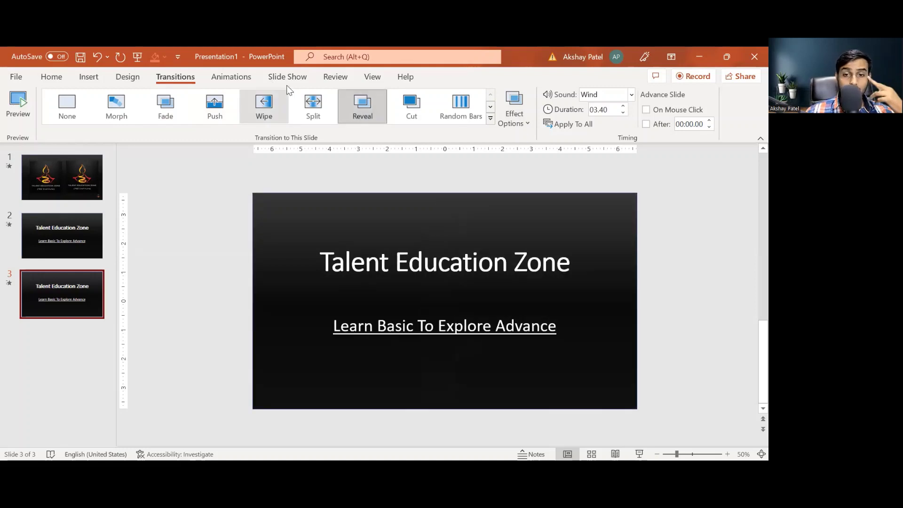
left_click(491, 118)
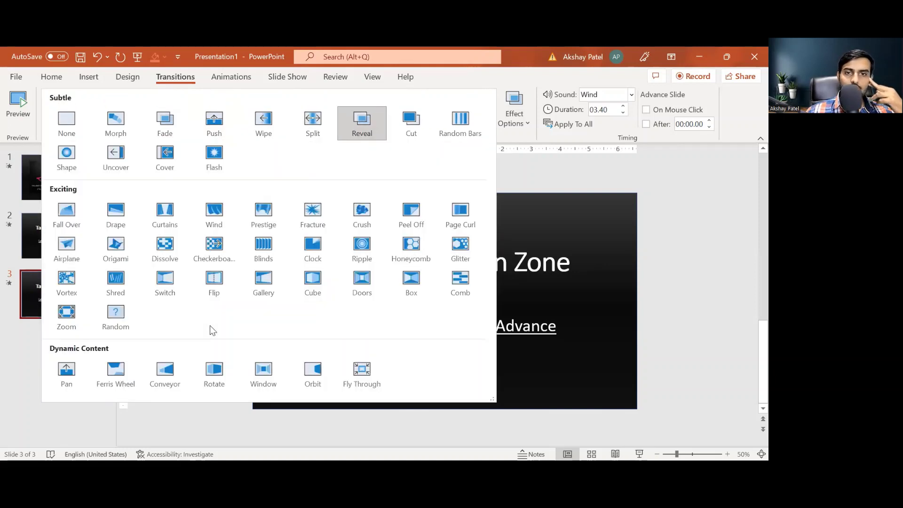
left_click(523, 126)
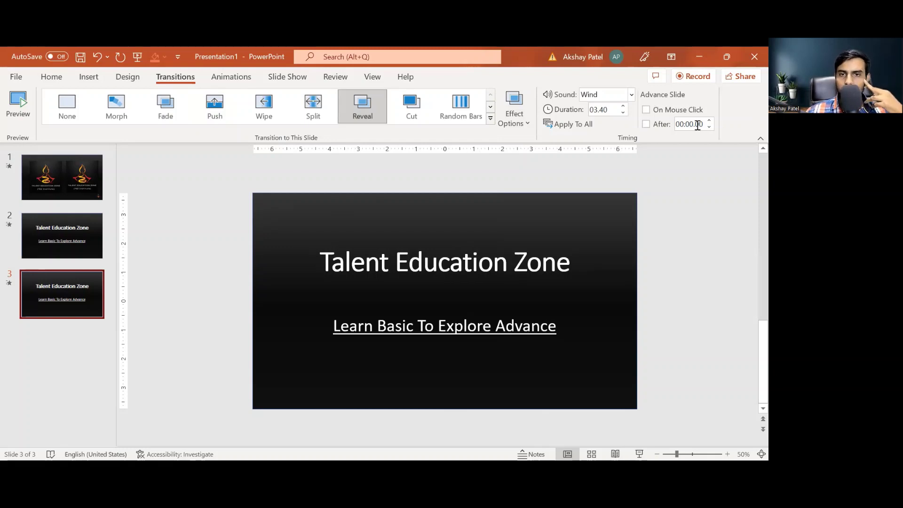
left_click(571, 126)
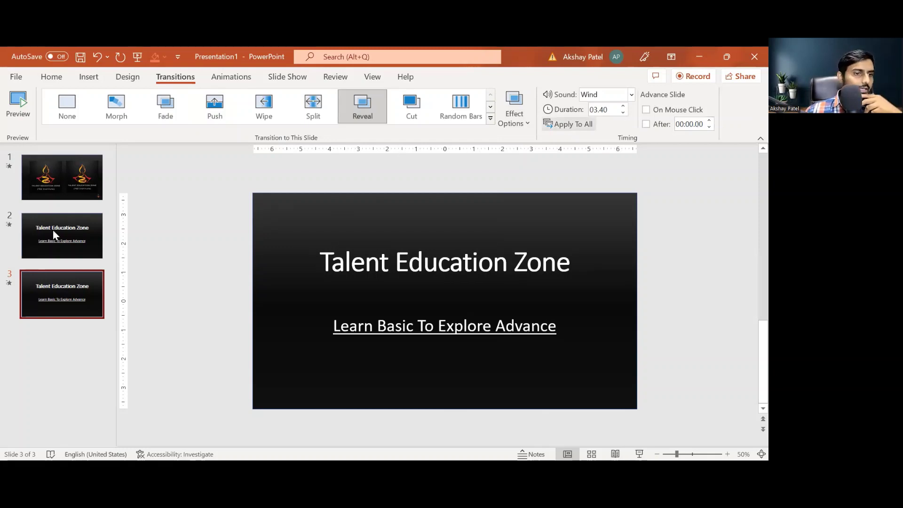
left_click(54, 189)
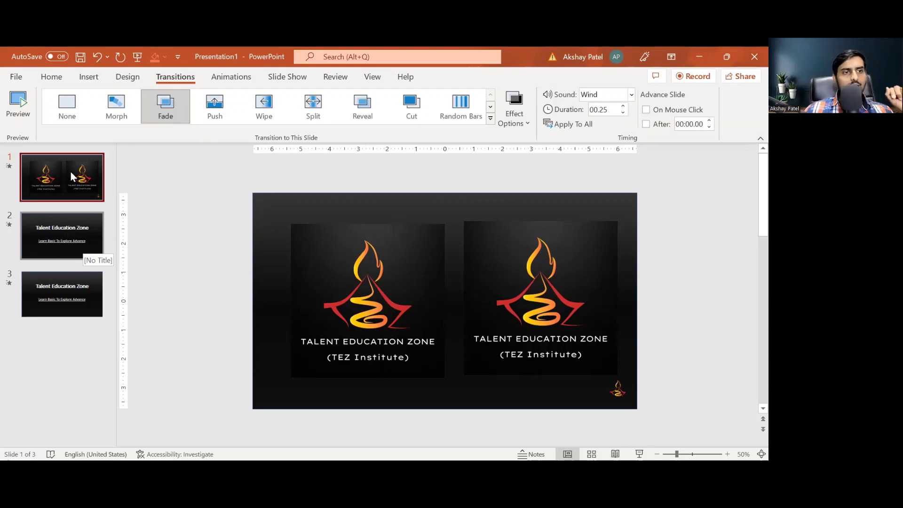
Choose None as slide 1's transition and collapse the transitions gallery.
left_click(69, 107)
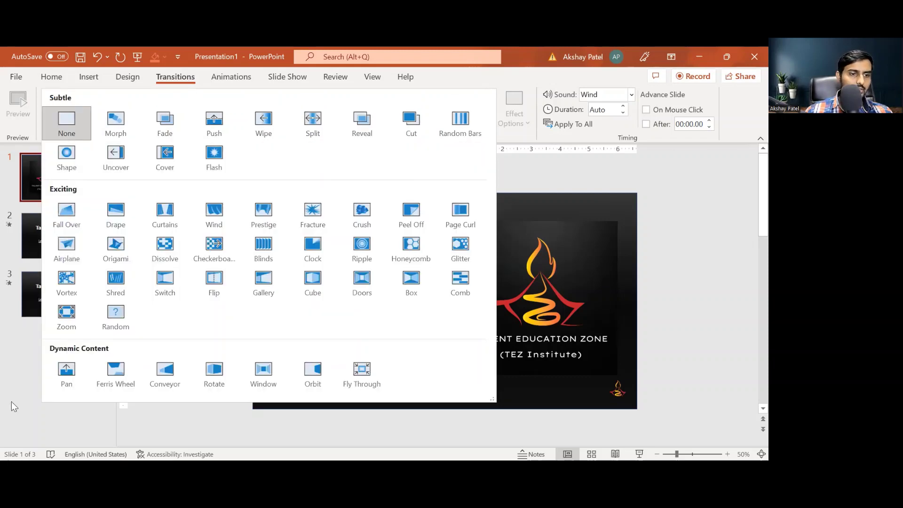
left_click(26, 411)
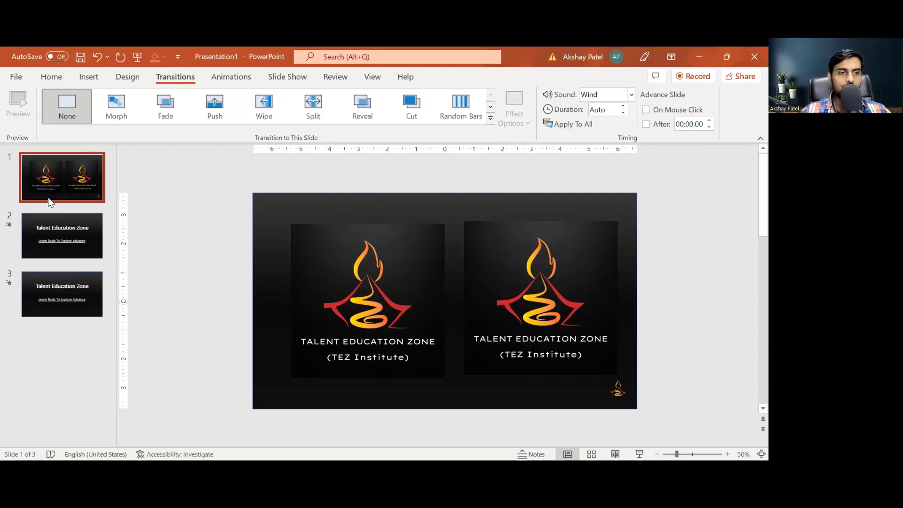
Delete the existing slides, keep one blank title slide, and open the Stock Images library.
key("Delete")
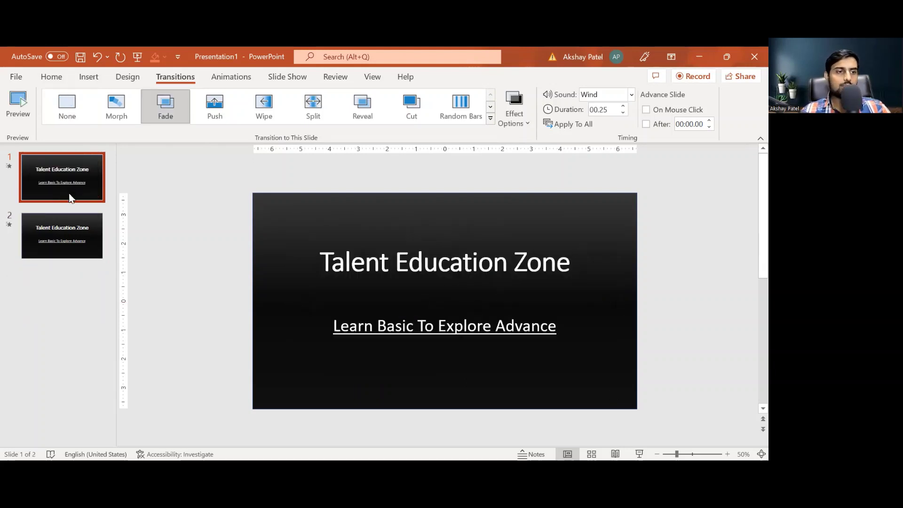
key("Delete")
key("Delete")
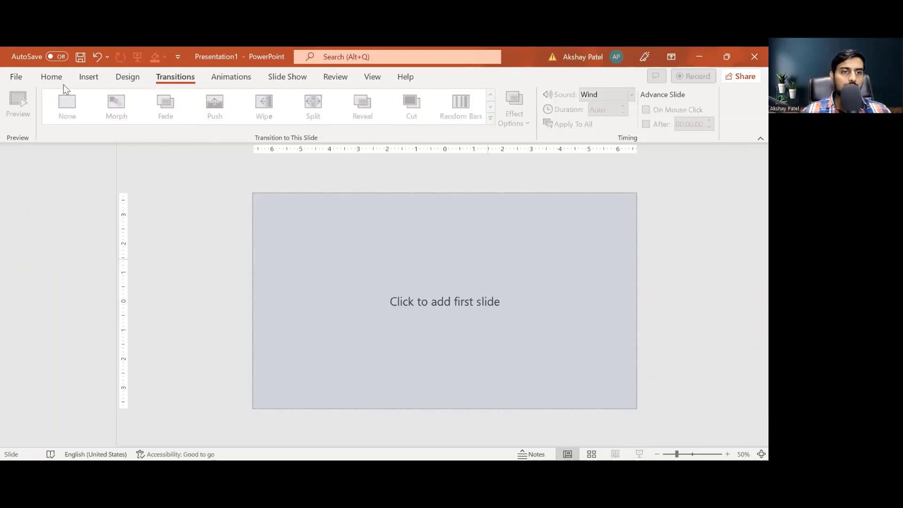
key("ctrl+z")
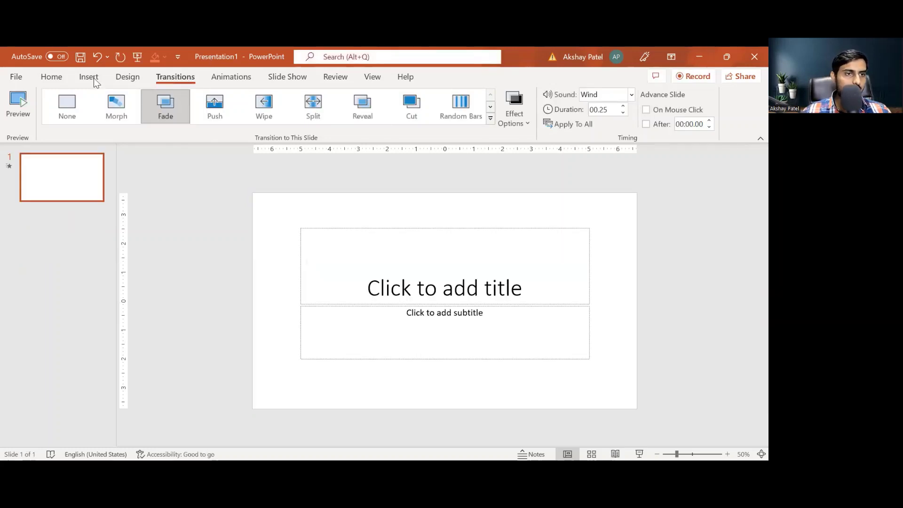
left_click(95, 82)
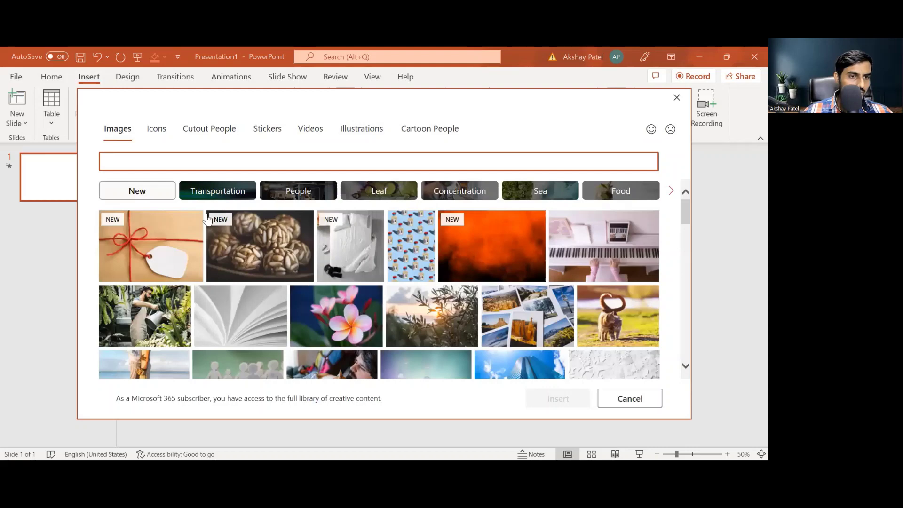
Select the gift tag, orange, concert crowd, paper people and bokeh lights stock photos.
left_click(165, 248)
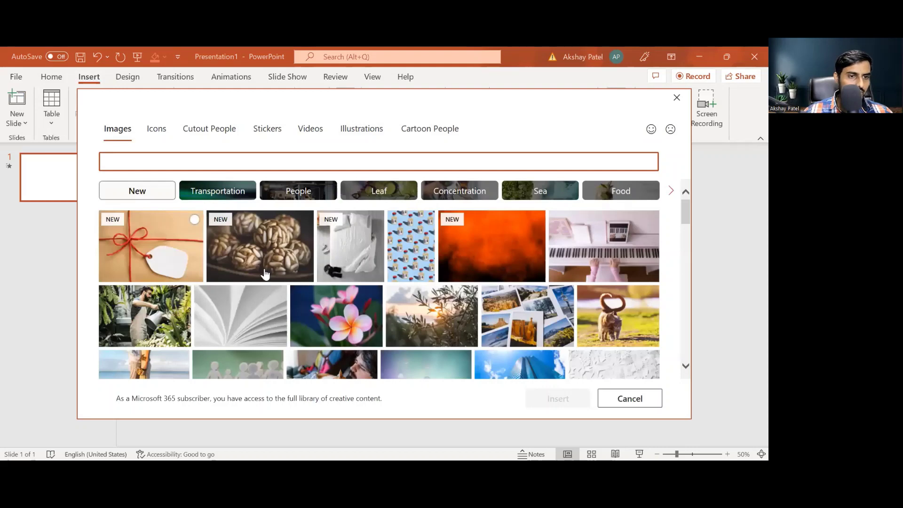
left_click(497, 259)
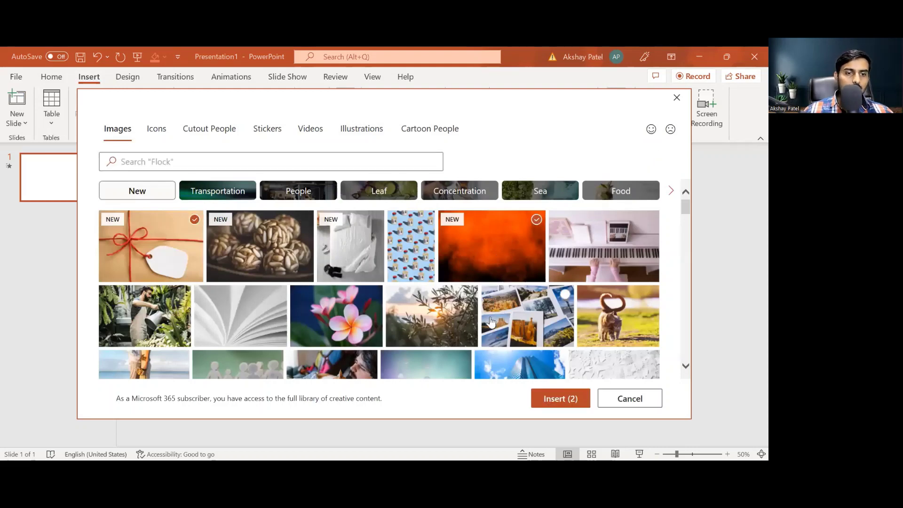
scroll(489, 321, "down", 3)
left_click(429, 260)
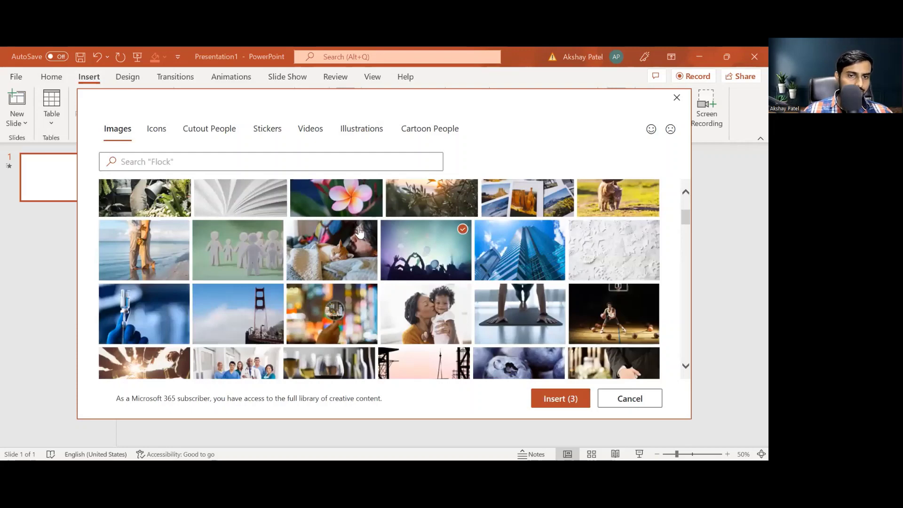
mouse_move(238, 250)
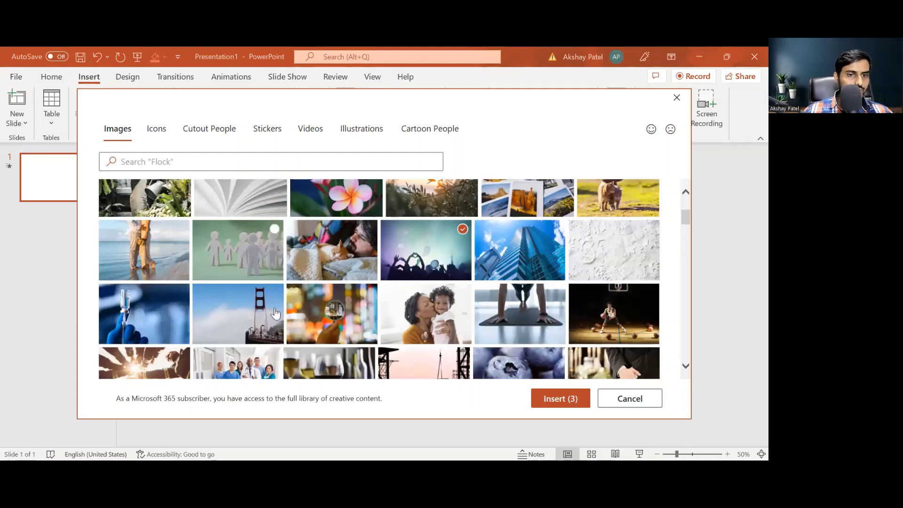
left_click(275, 249)
left_click(375, 312)
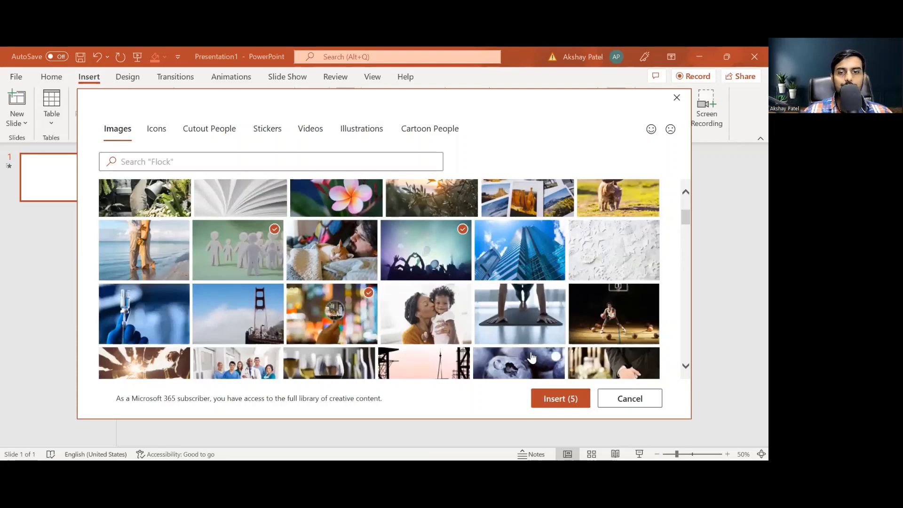
Add the green landscape, snowshoes, desert cactus and snowy mountain photos, then insert all nine.
scroll(592, 270, "down", 5)
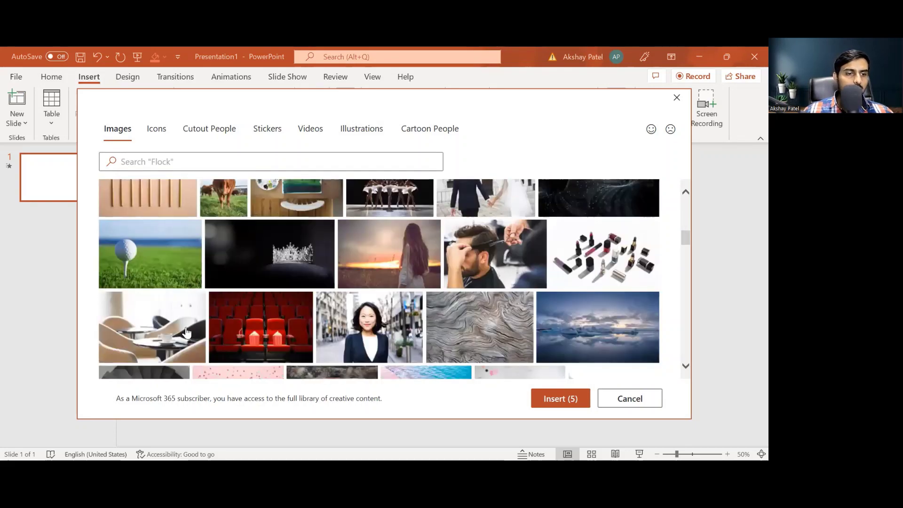
scroll(494, 348, "down", 5)
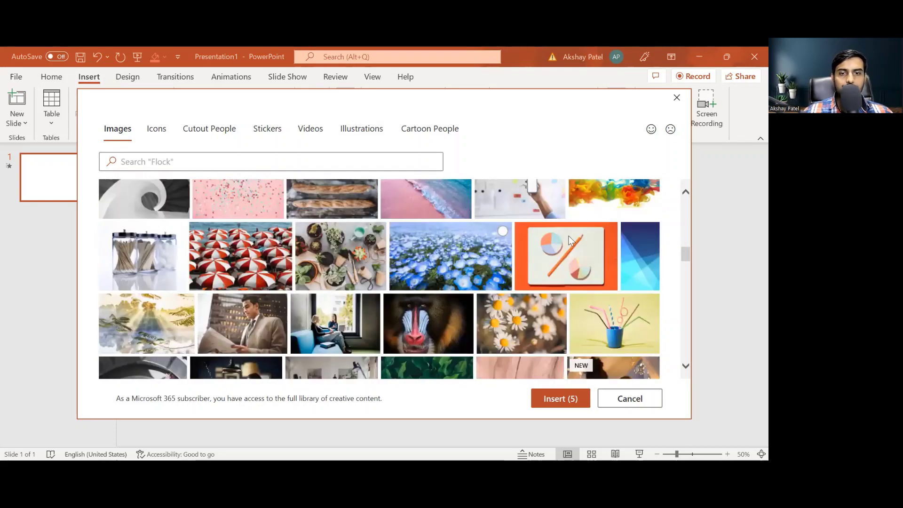
scroll(570, 240, "down", 1)
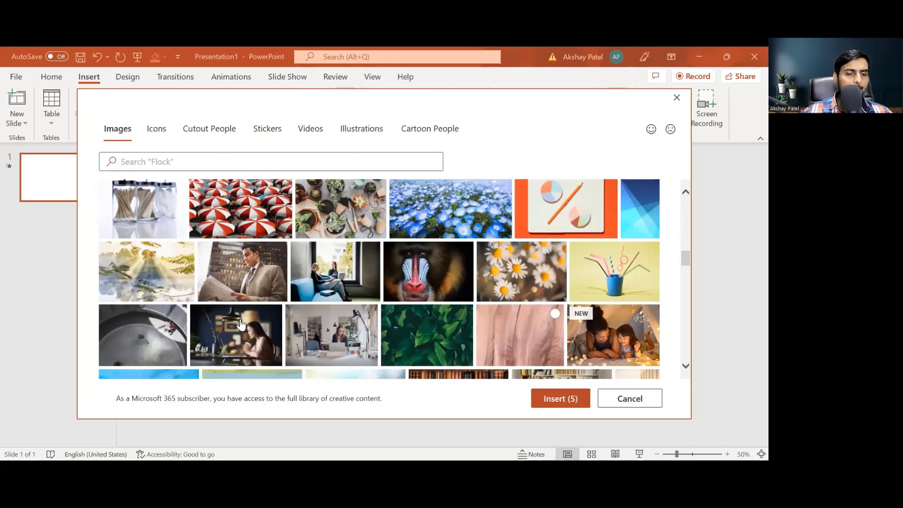
scroll(392, 228, "down", 5)
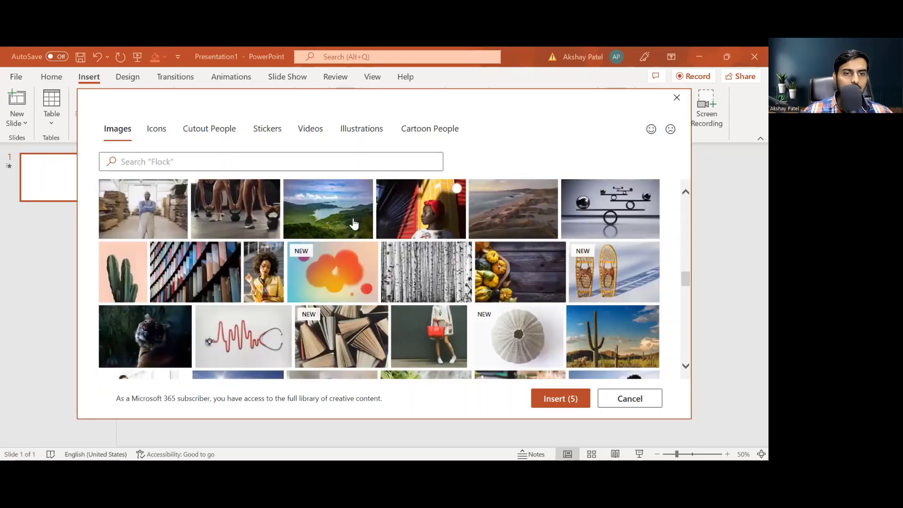
left_click(354, 224)
left_click(610, 278)
left_click(617, 336)
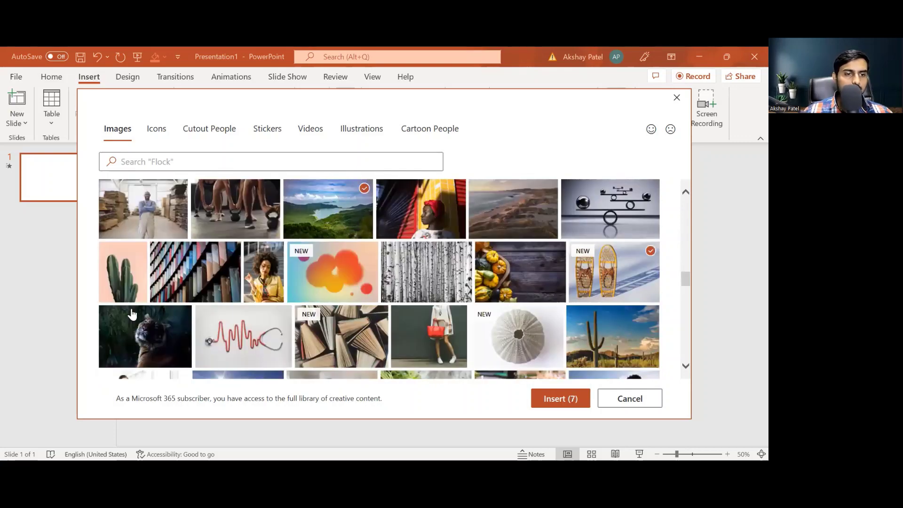
scroll(226, 310, "down", 3)
left_click(216, 291)
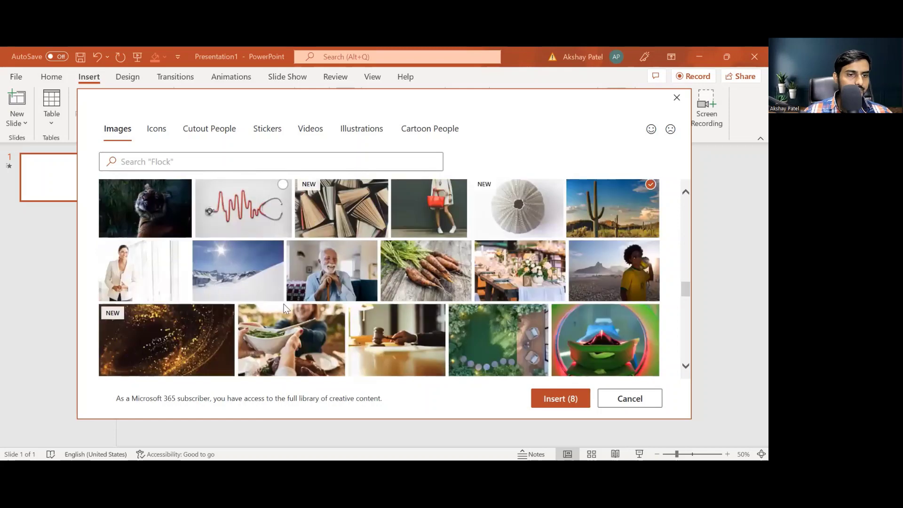
left_click(556, 400)
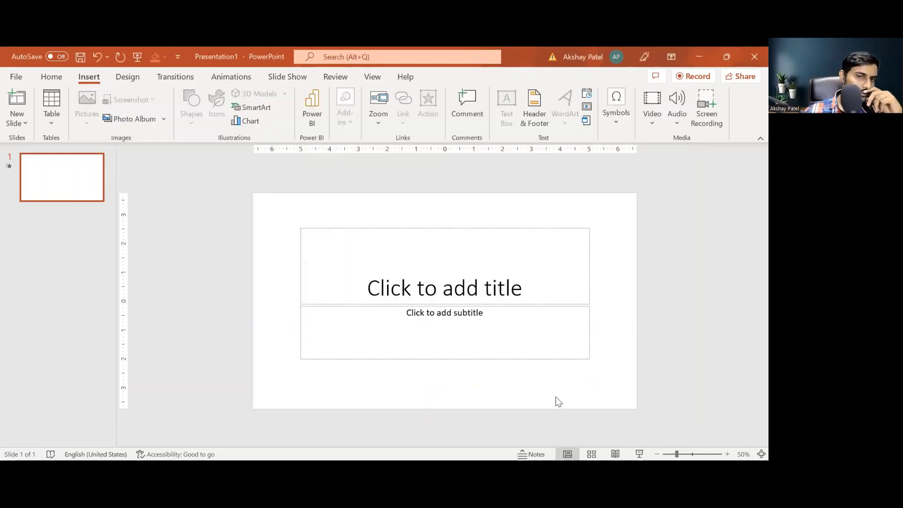
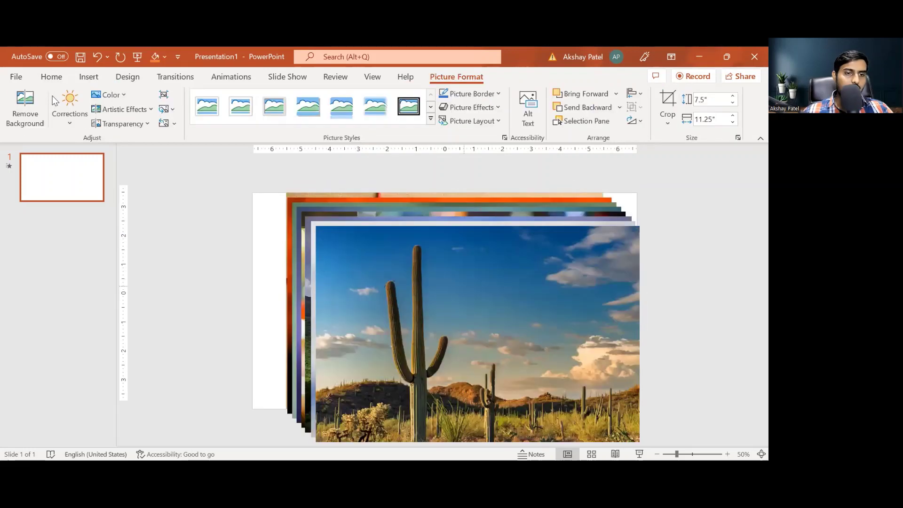
Add a blank slide 2 and paste the snow-mountain photo, centred on it.
left_click(244, 252)
key("ctrl+m")
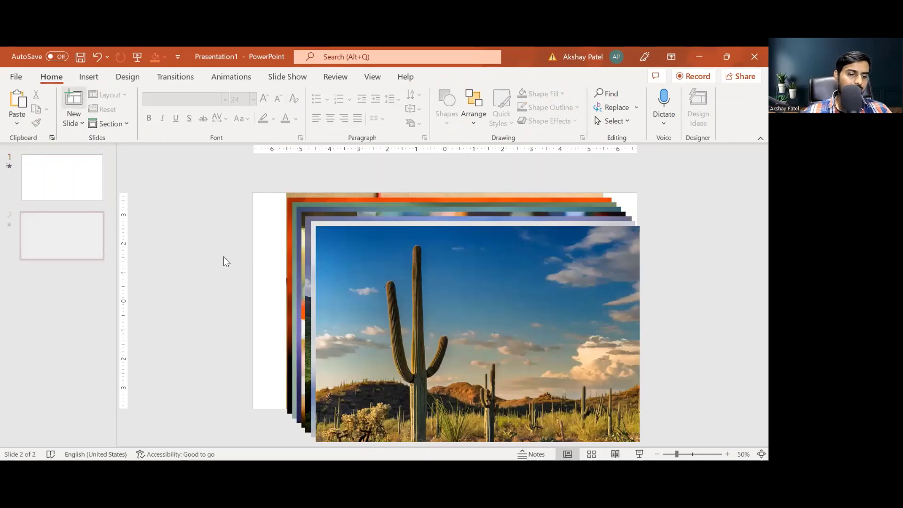
key("ctrl+a")
key("Delete")
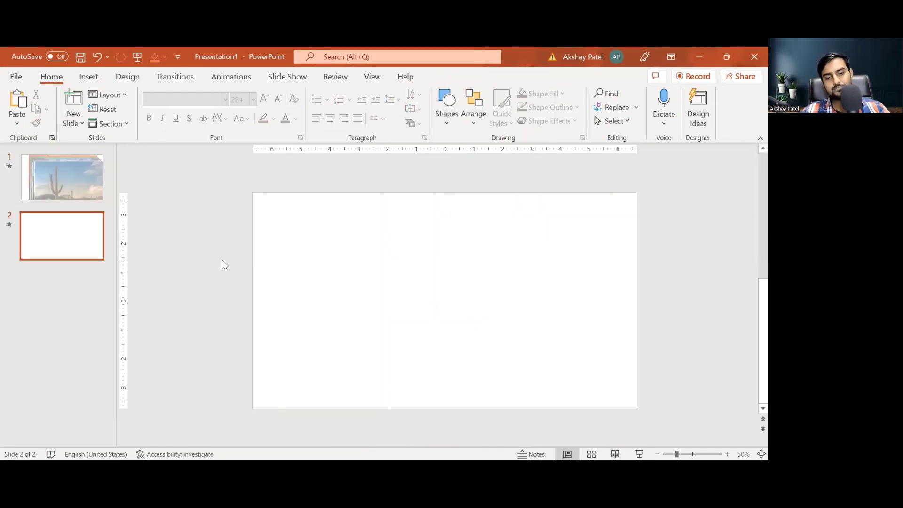
key("ctrl+v")
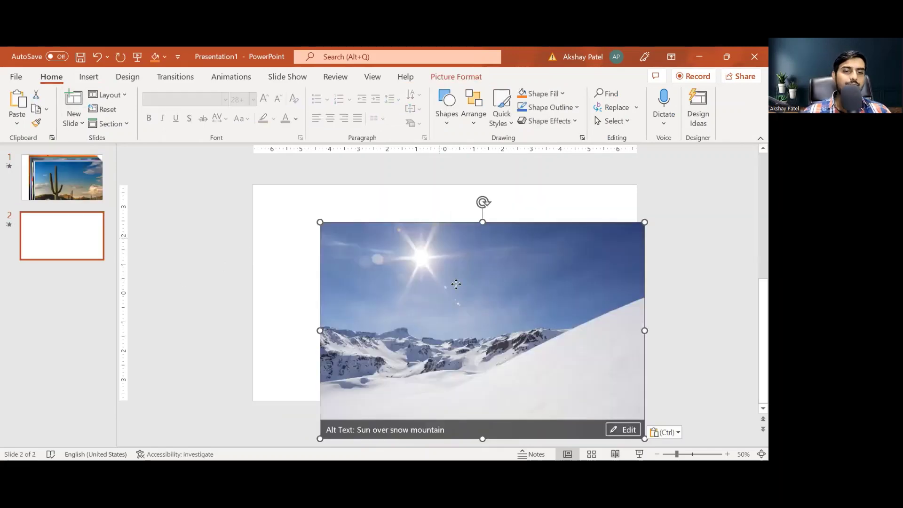
left_click_drag(456, 284, 212, 258)
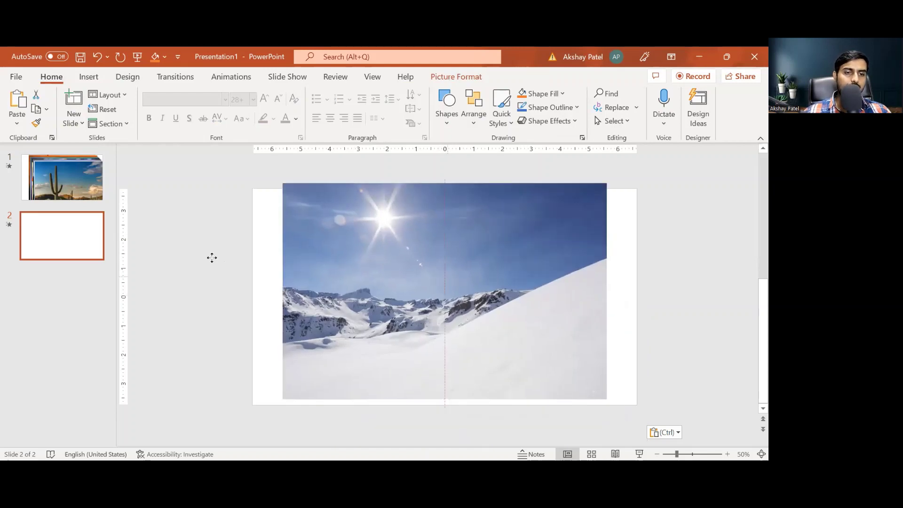
left_click_drag(211, 258, 317, 286)
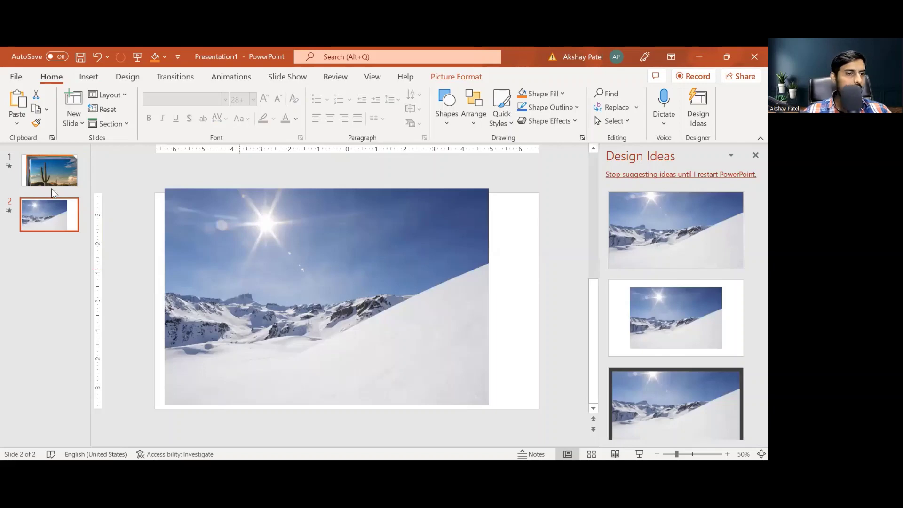
Move the cactus photo from slide 1 onto a new blank slide 3.
left_click(66, 159)
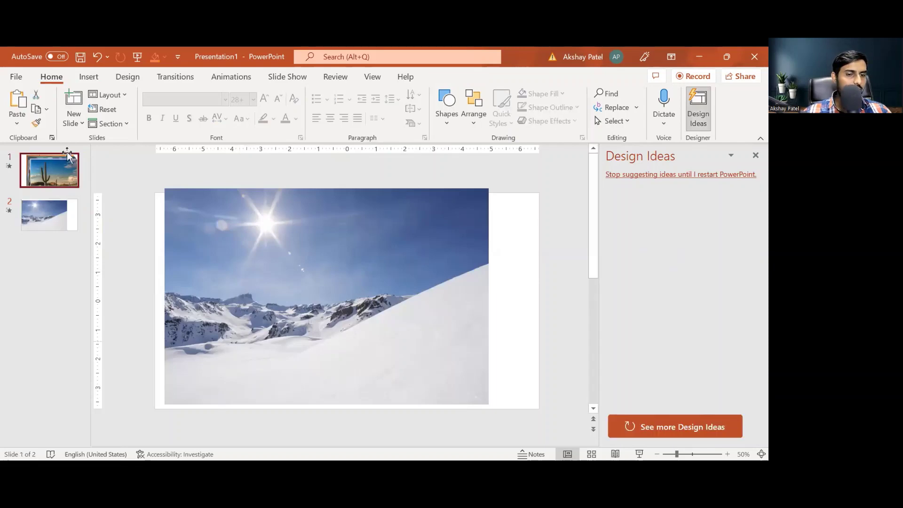
left_click(75, 251)
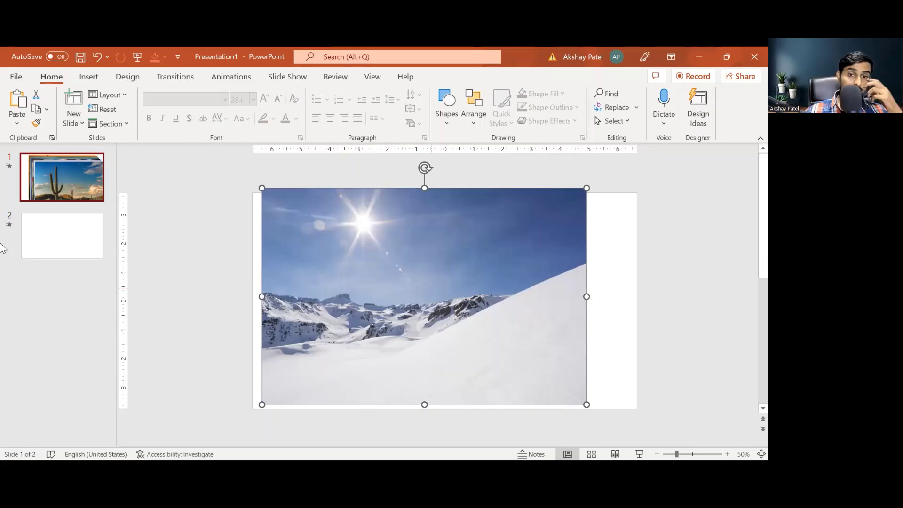
left_click(397, 312)
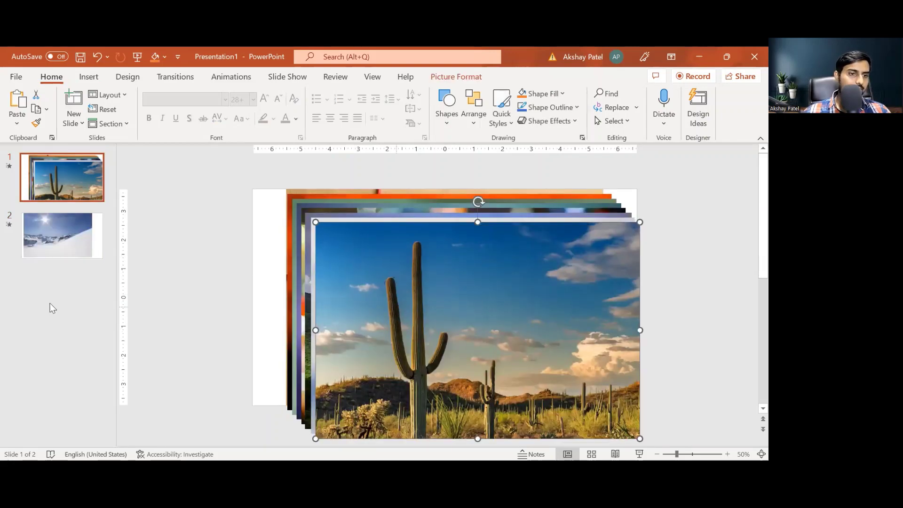
key("ctrl+x")
key("Page_Down")
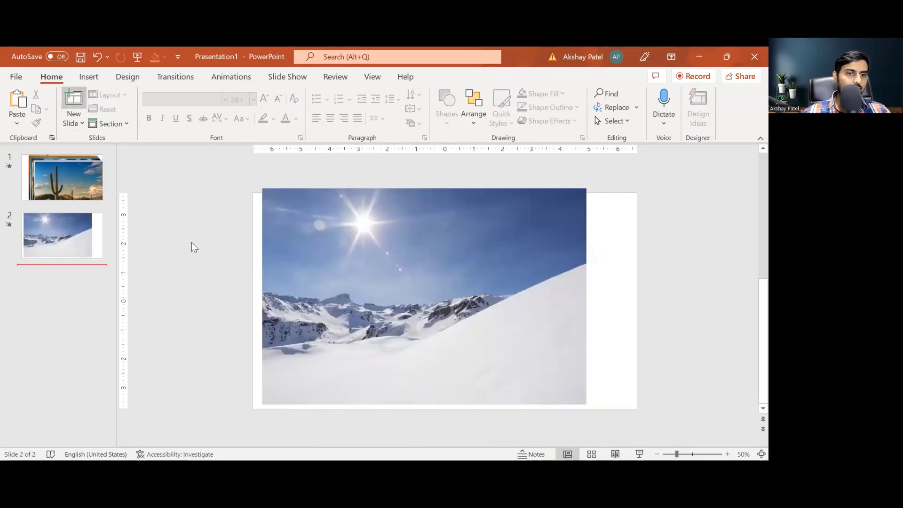
key("ctrl+m")
key("ctrl+a")
key("Delete")
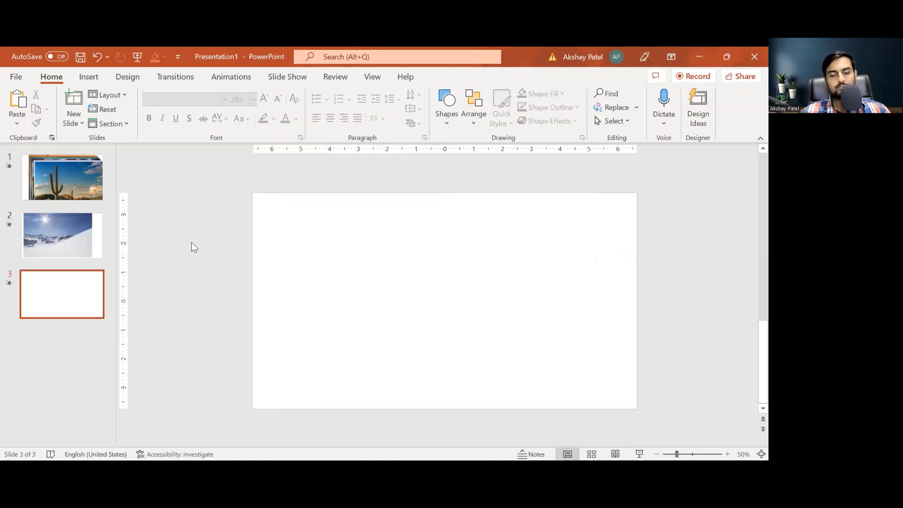
key("ctrl+v")
key("Home")
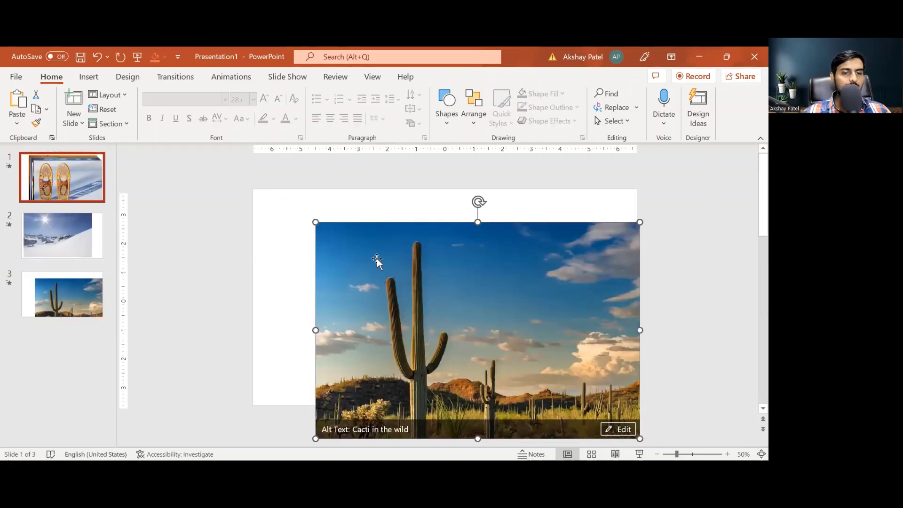
Move the snowshoes photo from slide 1 onto a new blank slide 4.
key("ctrl+x")
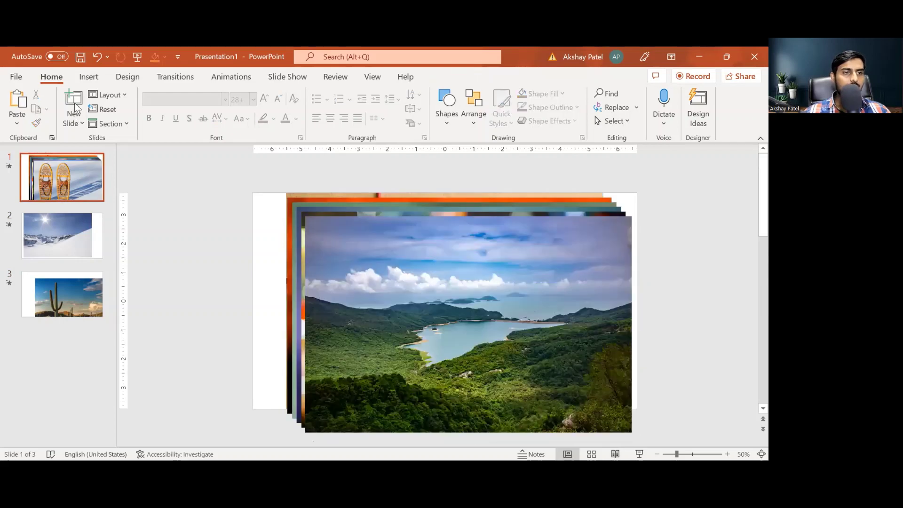
left_click(61, 294)
key("ctrl+m")
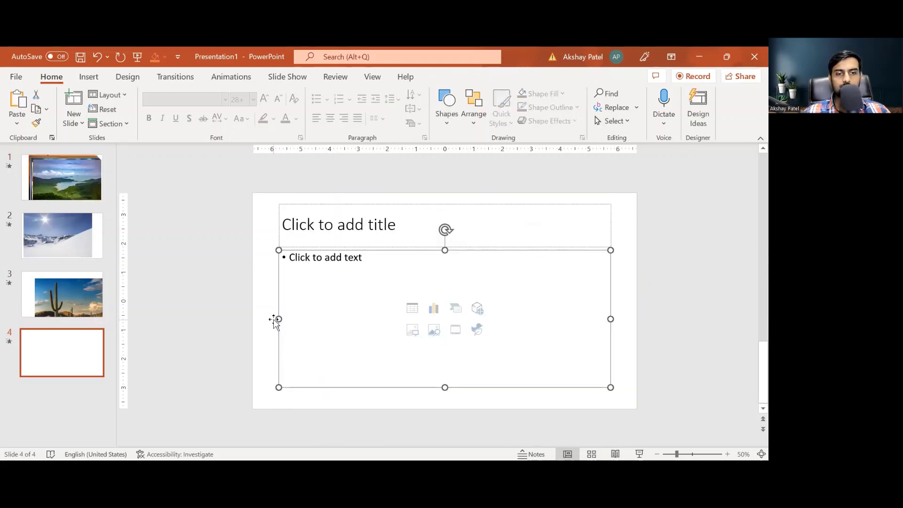
left_click(274, 319)
key("ctrl+a")
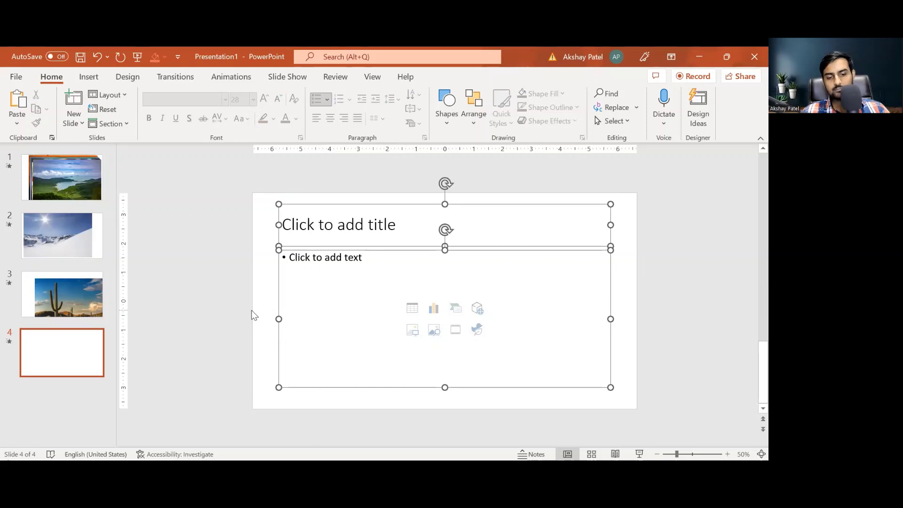
key("Delete")
key("ctrl+v")
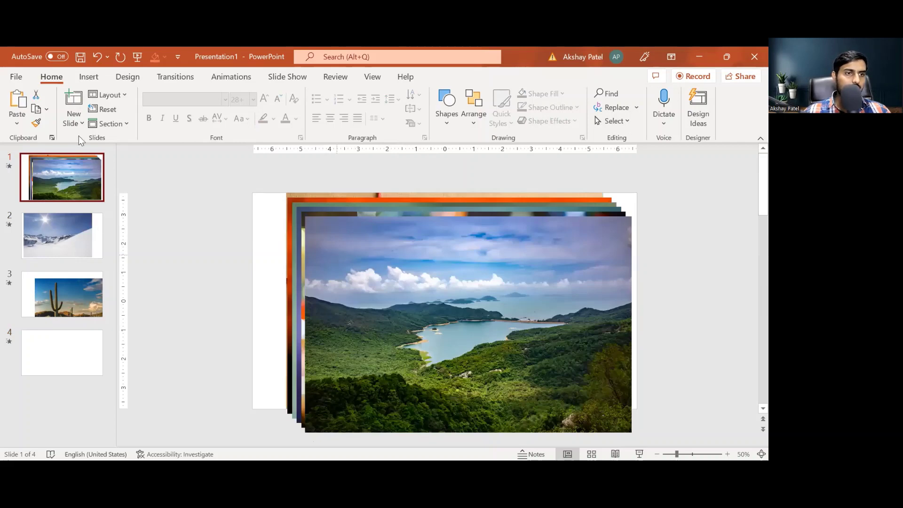
Paste the magnifying-glass photo onto new slide 5, undoing some stray changes.
left_click(74, 102)
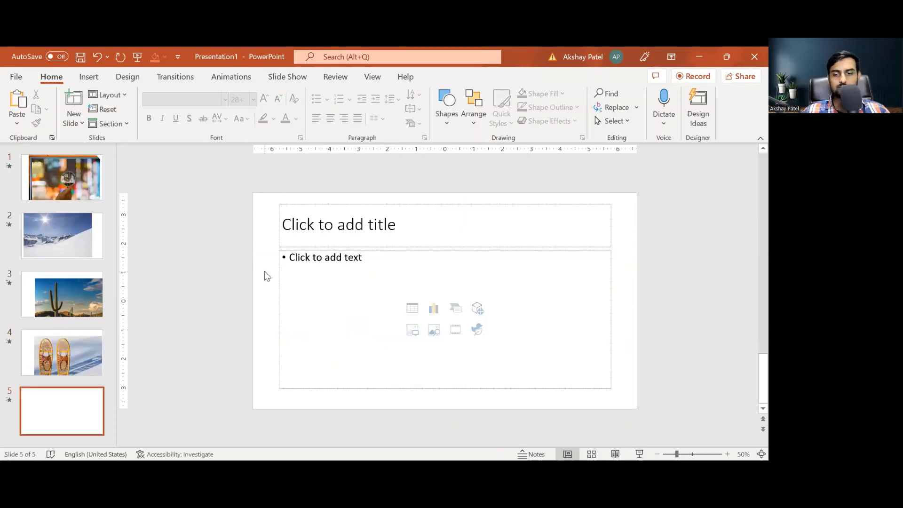
key("ctrl+a")
key("ctrl+v")
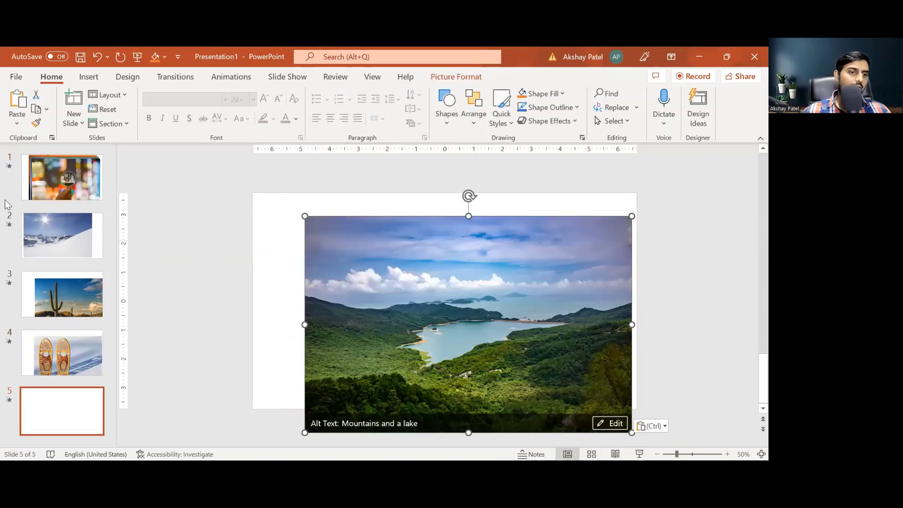
key("ctrl+Home")
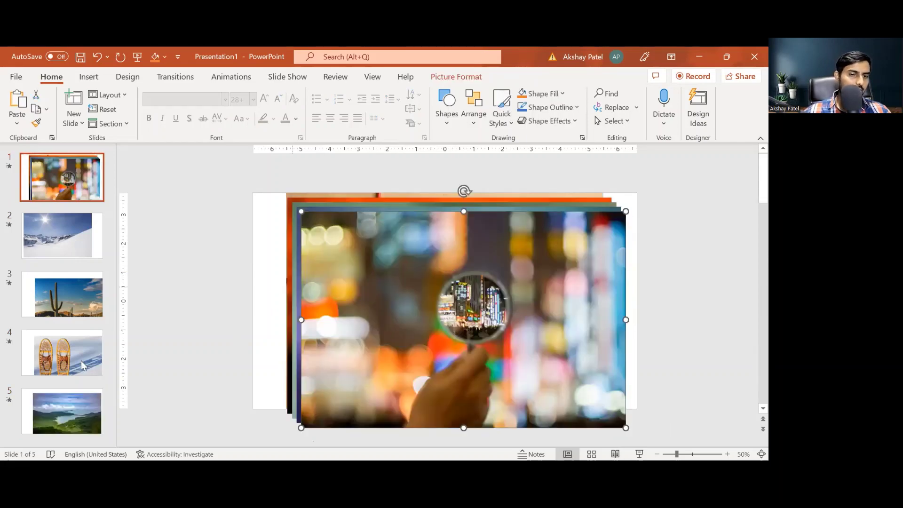
left_click(70, 419)
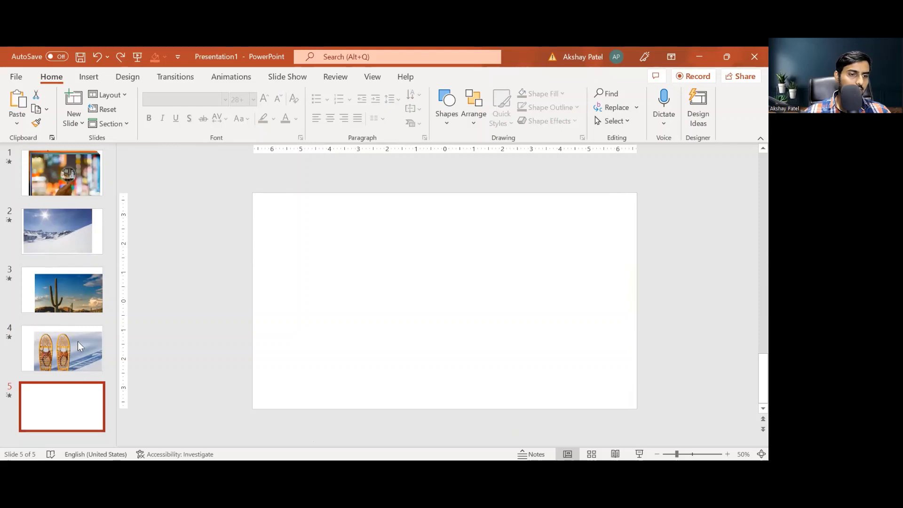
key("ctrl+z")
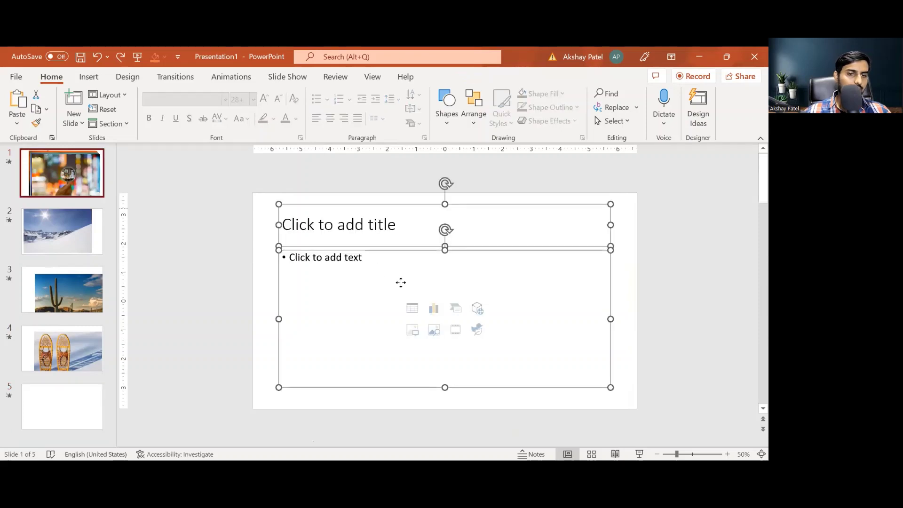
key("ctrl+z")
key("ctrl+z")
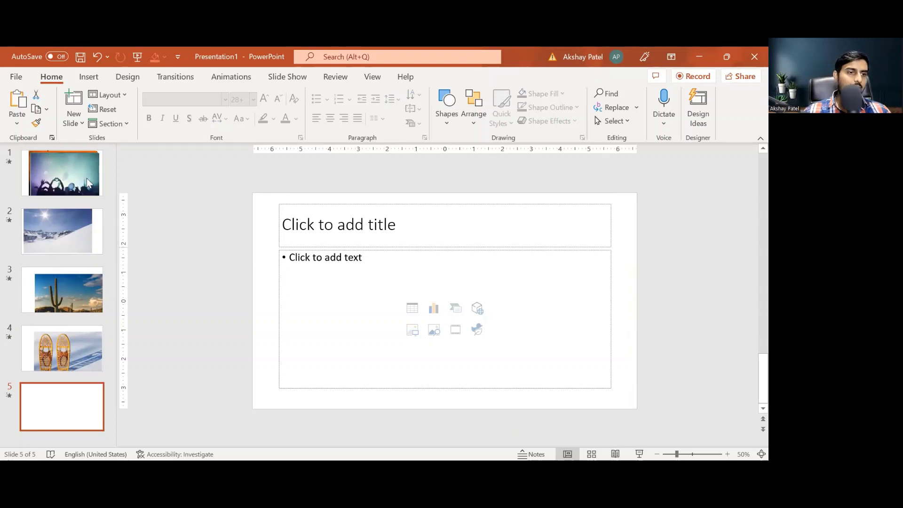
key("ctrl+z")
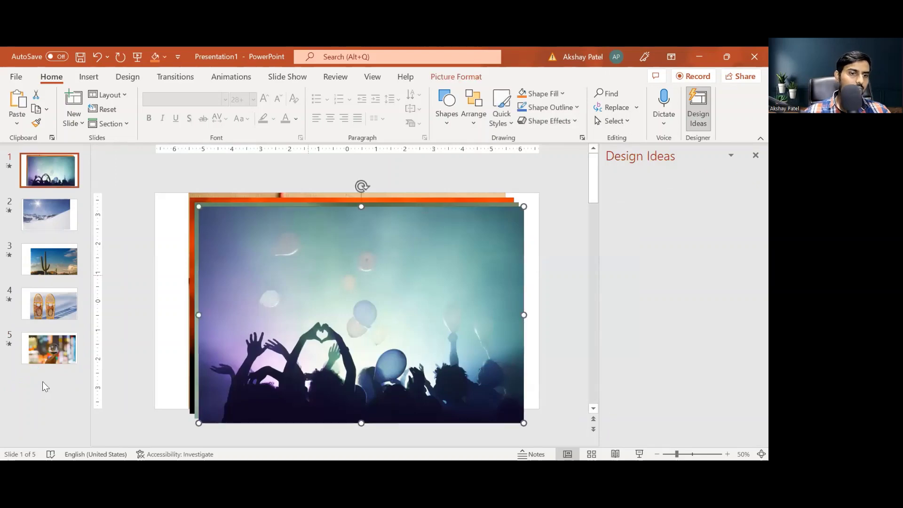
Add slide 6 and paste the concert-crowd photo onto it.
key("ctrl+y")
key("ctrl+y")
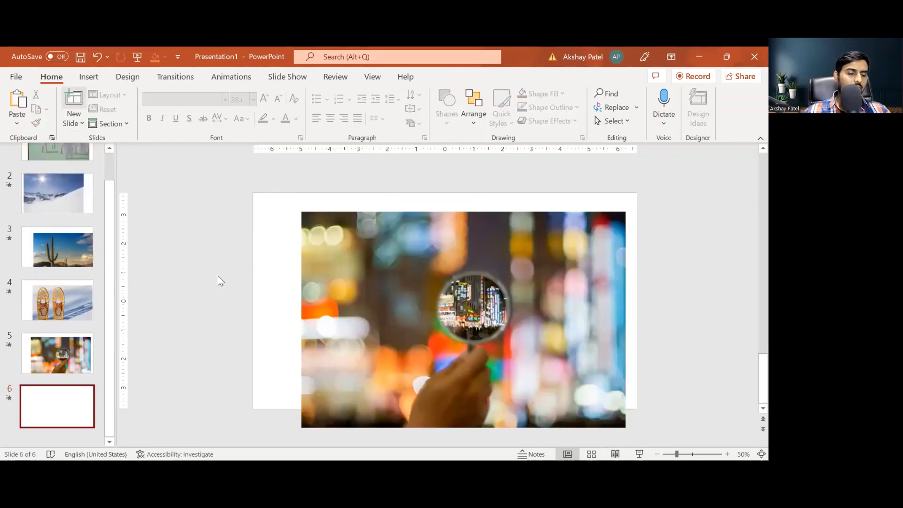
key("Page_Down")
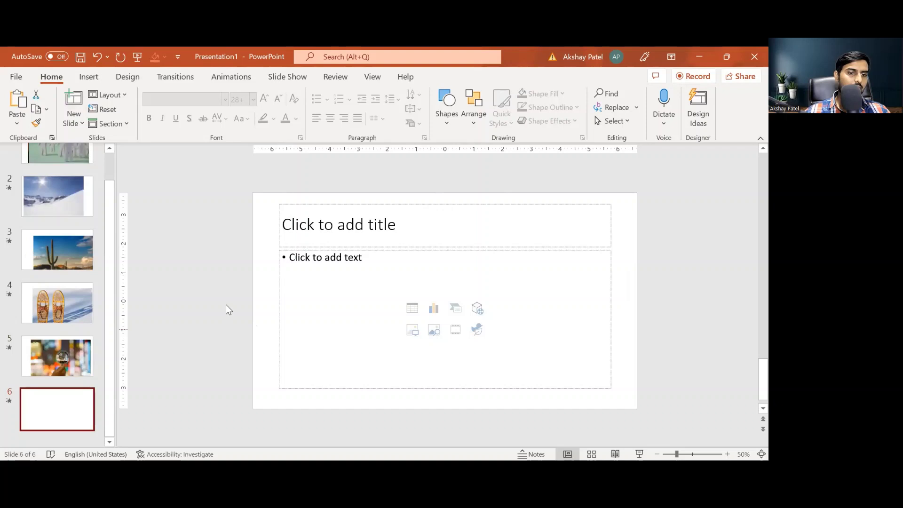
key("ctrl+a")
key("ctrl+v")
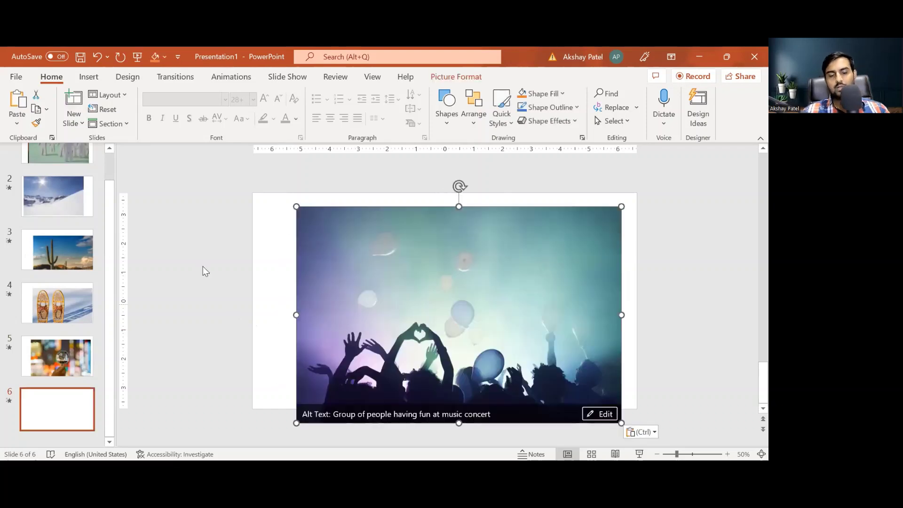
Apply Design Ideas: full-size photos on slides 6 and 5, torn edge on 4, hexagons on 2.
left_click(53, 406)
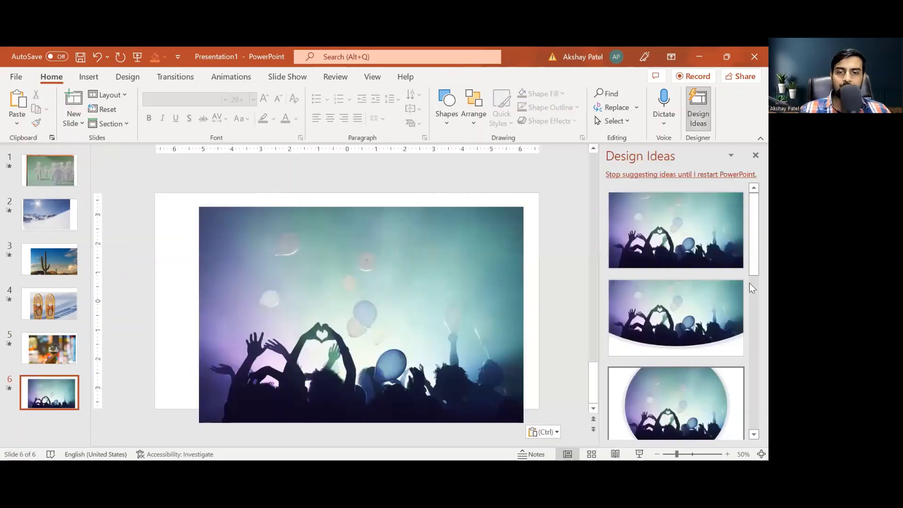
left_click(676, 231)
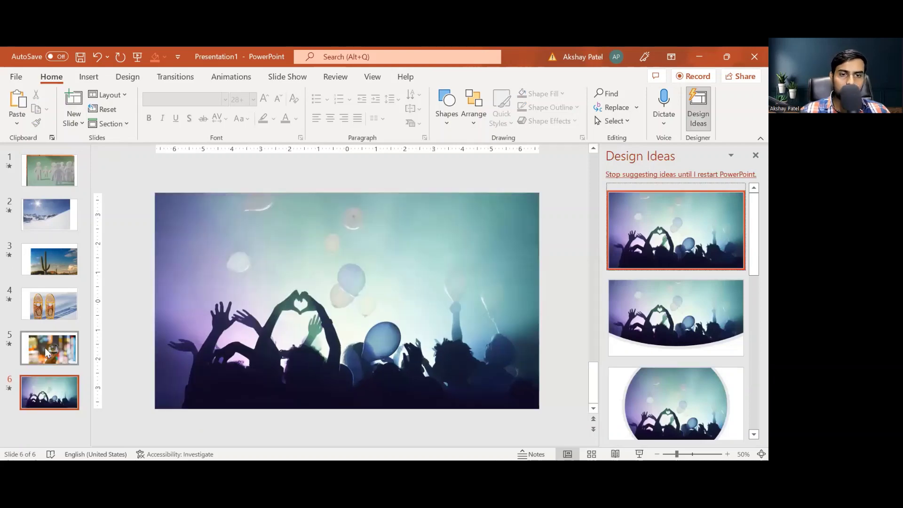
key("Page_Up")
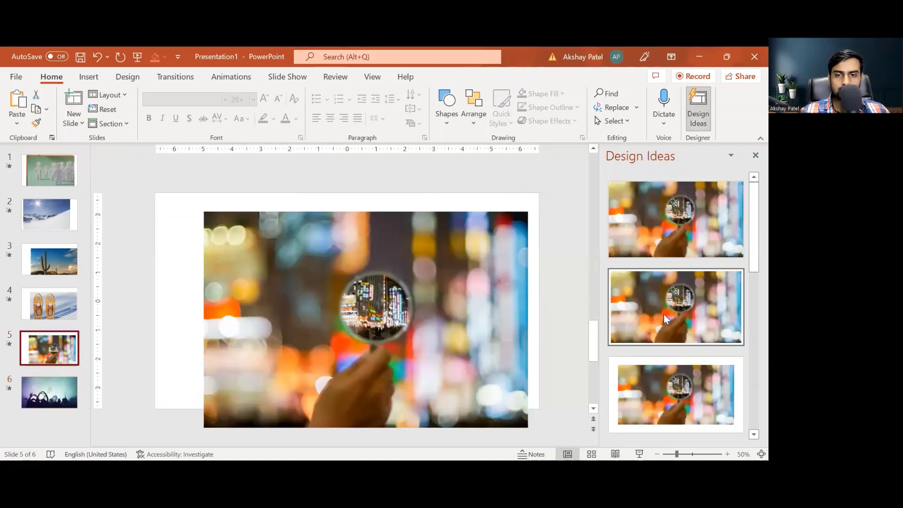
left_click(715, 318)
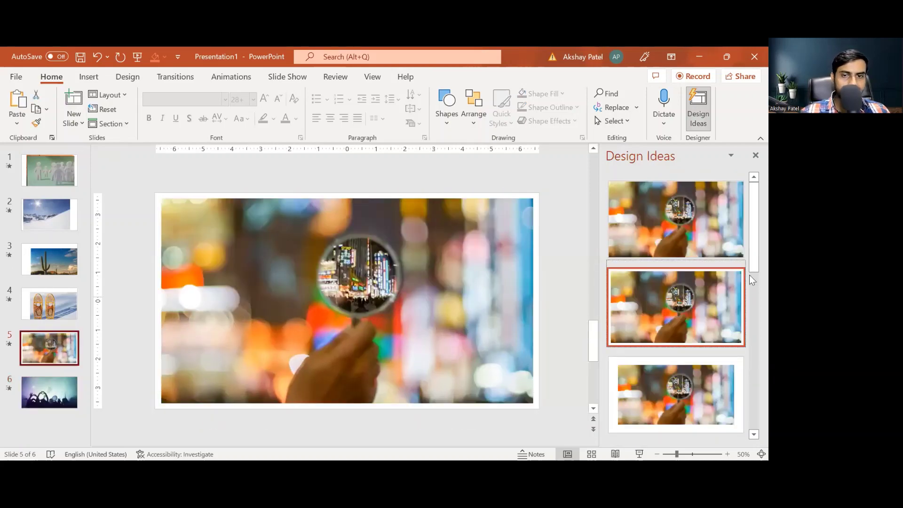
key("Page_Up")
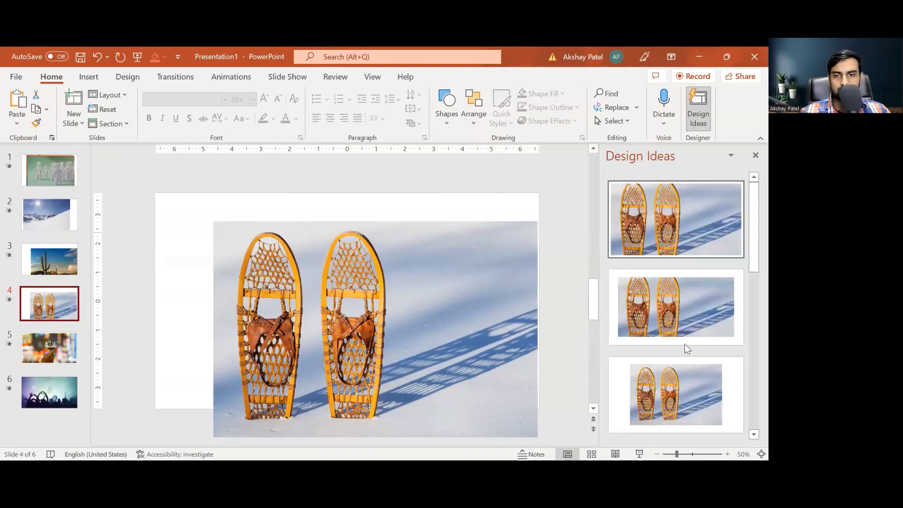
scroll(686, 347, "down", 5)
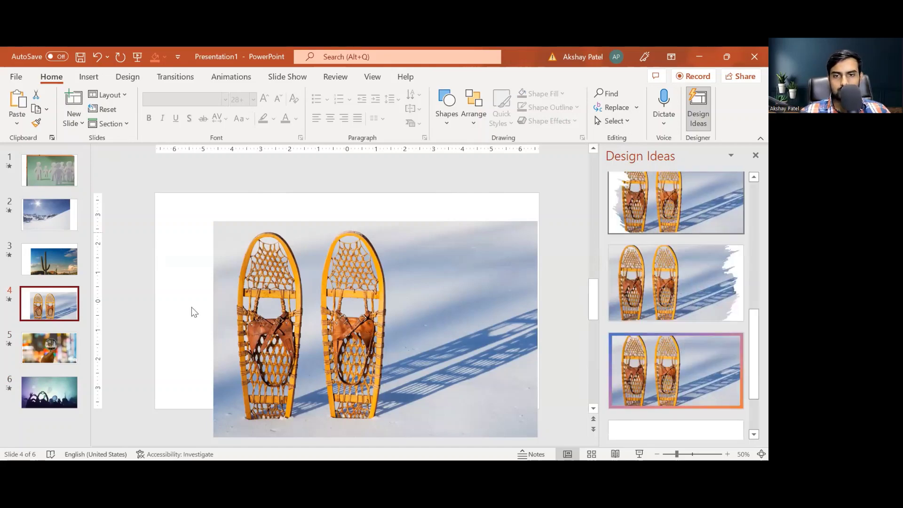
left_click(49, 213)
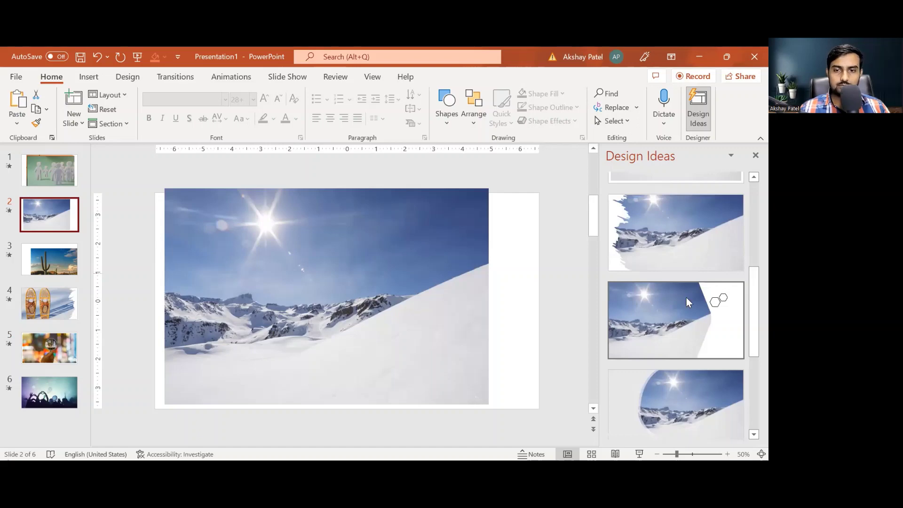
left_click(686, 300)
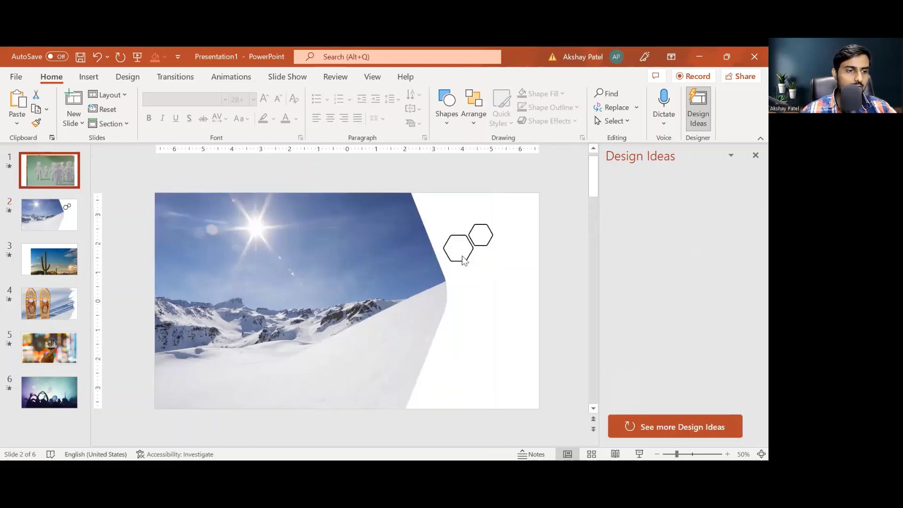
key("Page_Up")
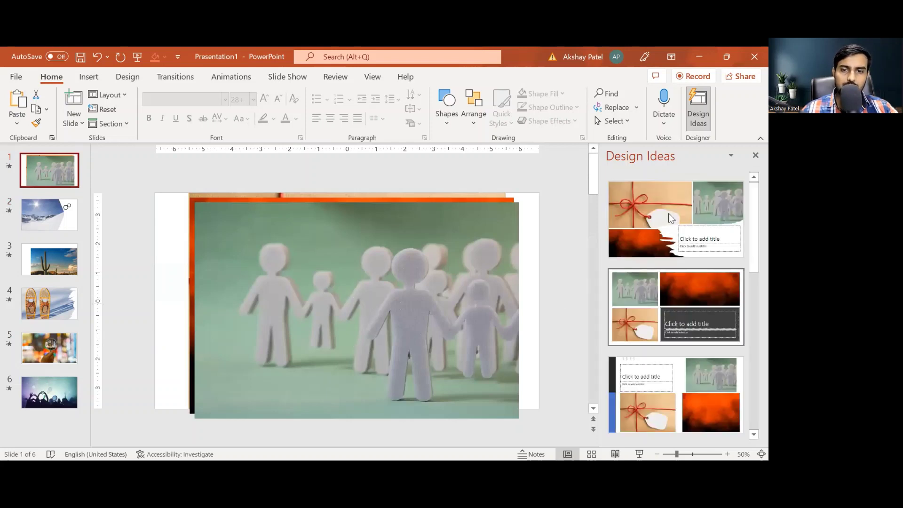
Apply the photo collage Design Idea to slide 1 and enter the presenter's name as title.
left_click(668, 218)
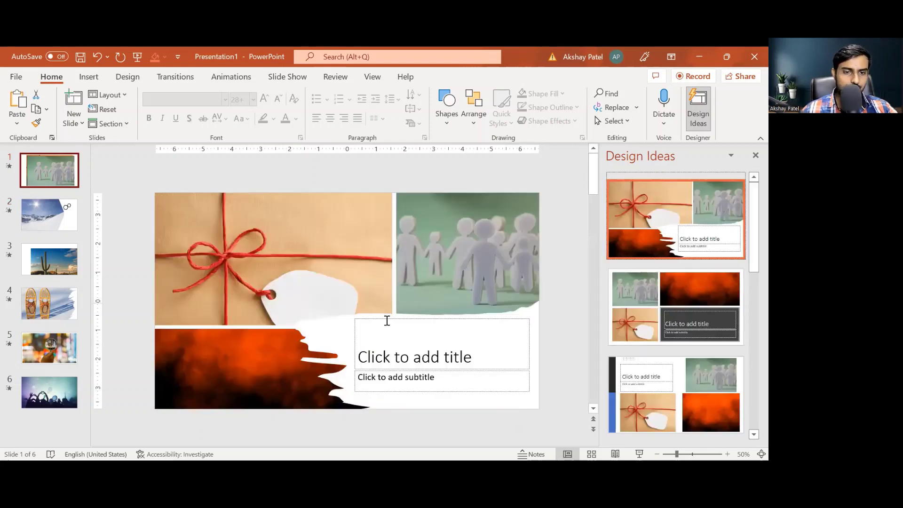
left_click(414, 361)
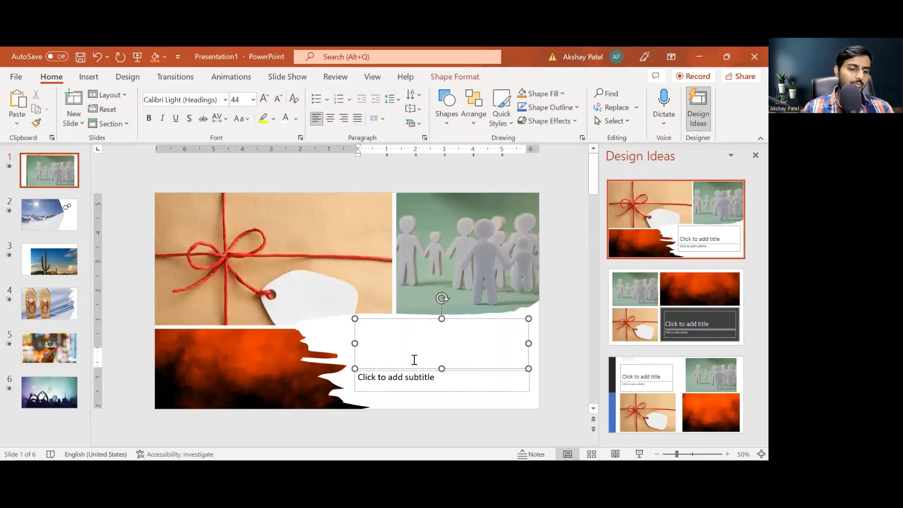
type("Akshay")
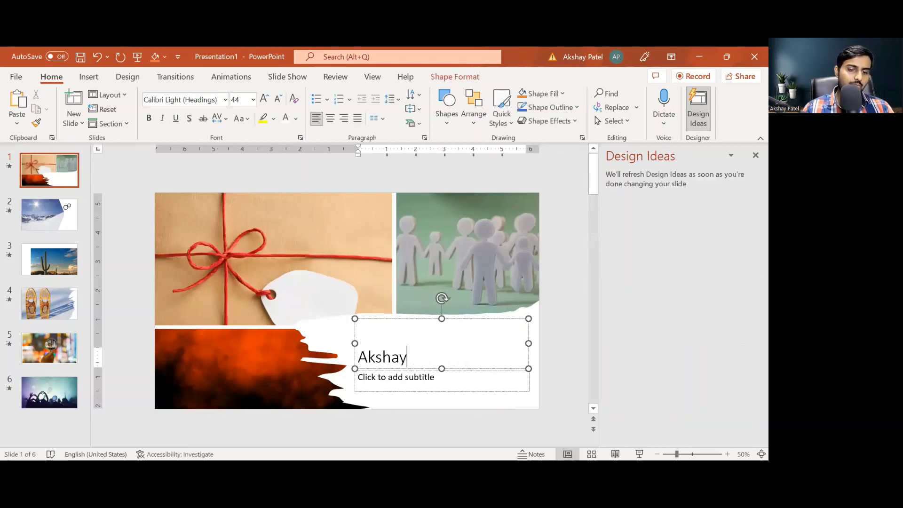
type(" Patel")
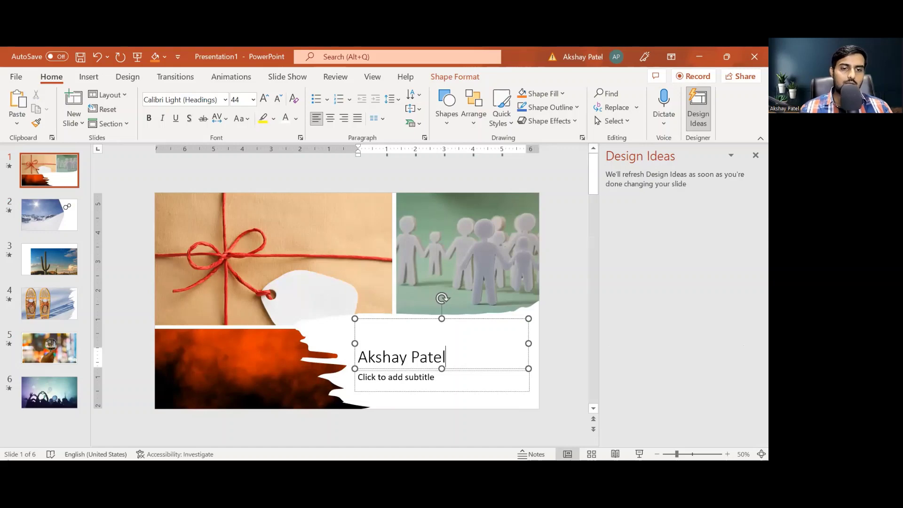
Delete the empty subtitle and enlarge the name title to 66 pt.
left_click(457, 394)
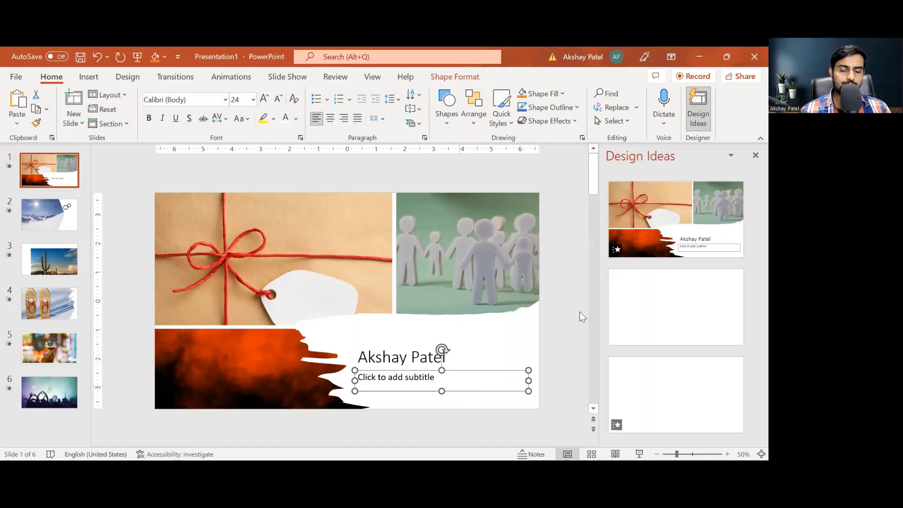
key("Delete")
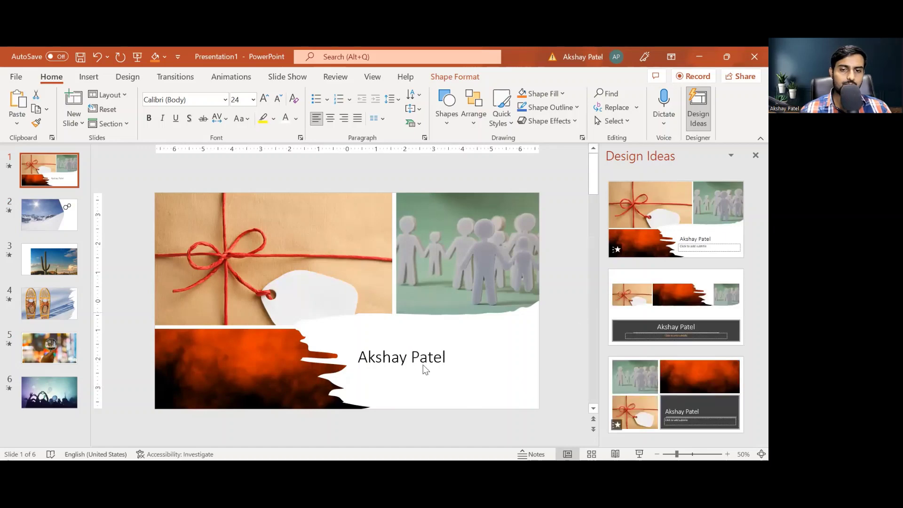
left_click(412, 359)
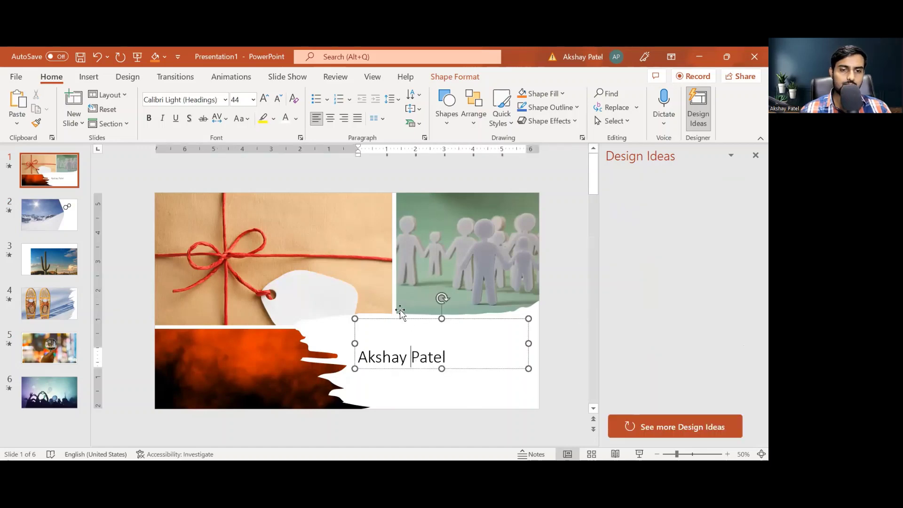
key("Escape")
left_click(265, 98)
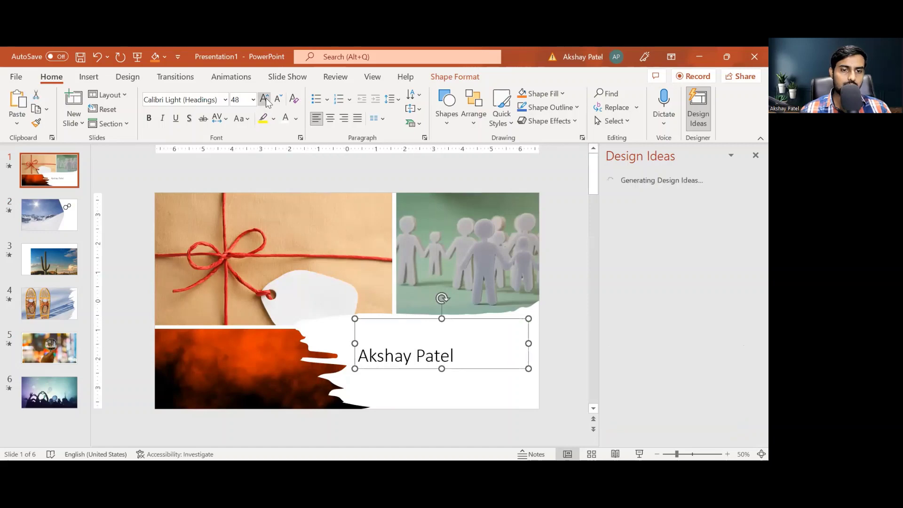
key("ctrl+bracketright")
key("ctrl+bracketright")
key("ctrl+bracketright")
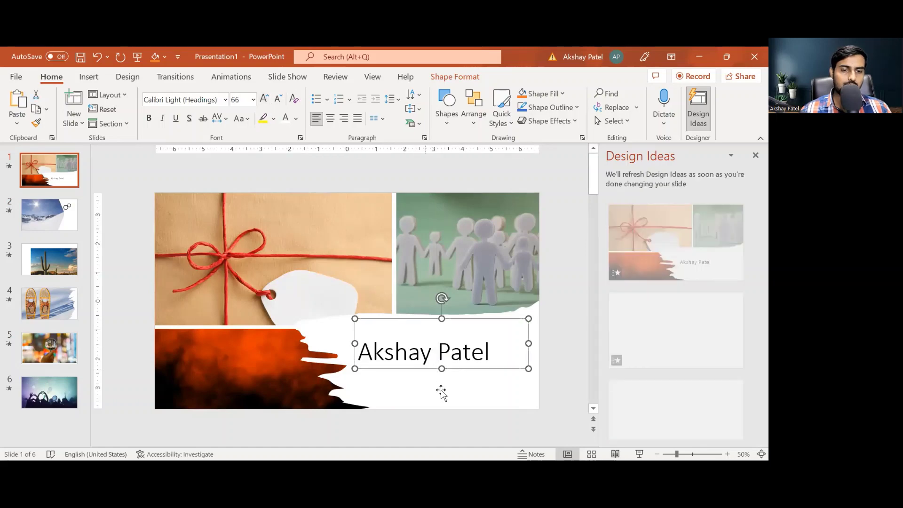
left_click(442, 374)
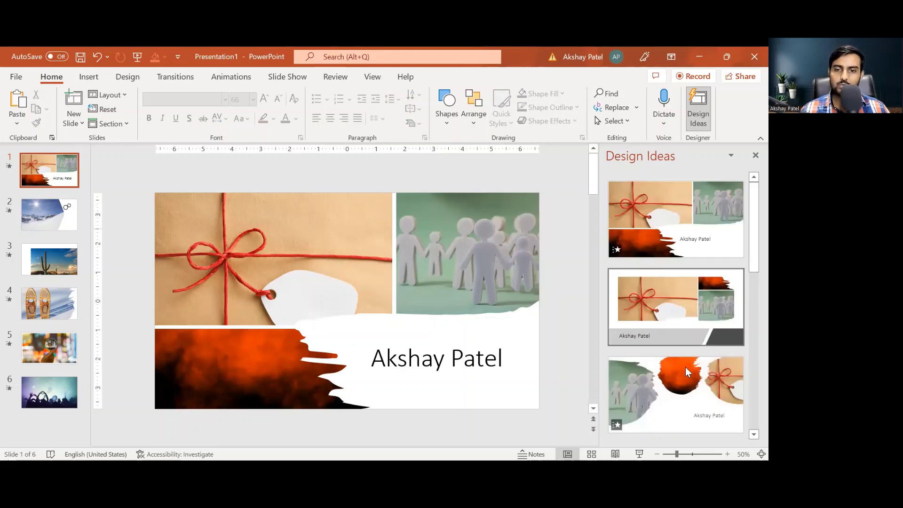
Load more Design Ideas and reapply the first collage layout to the title slide.
scroll(699, 275, "down", 5)
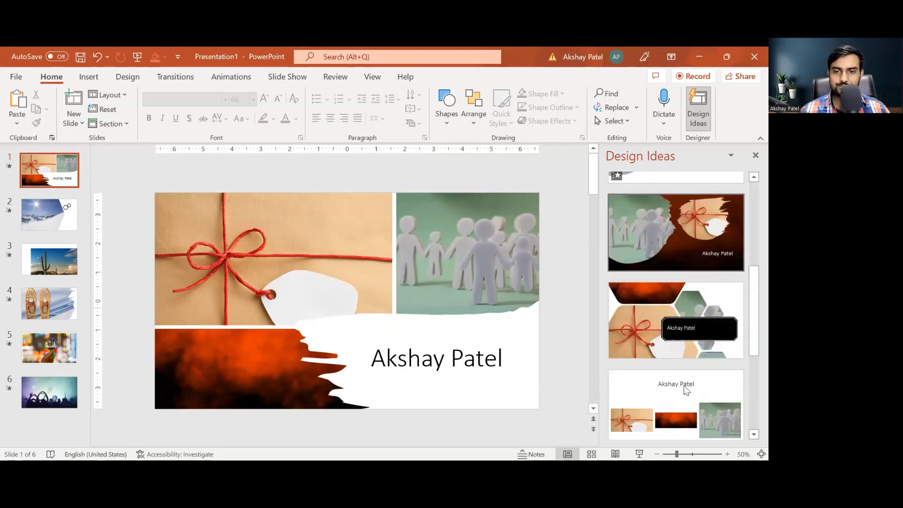
scroll(703, 335, "down", 3)
left_click(683, 426)
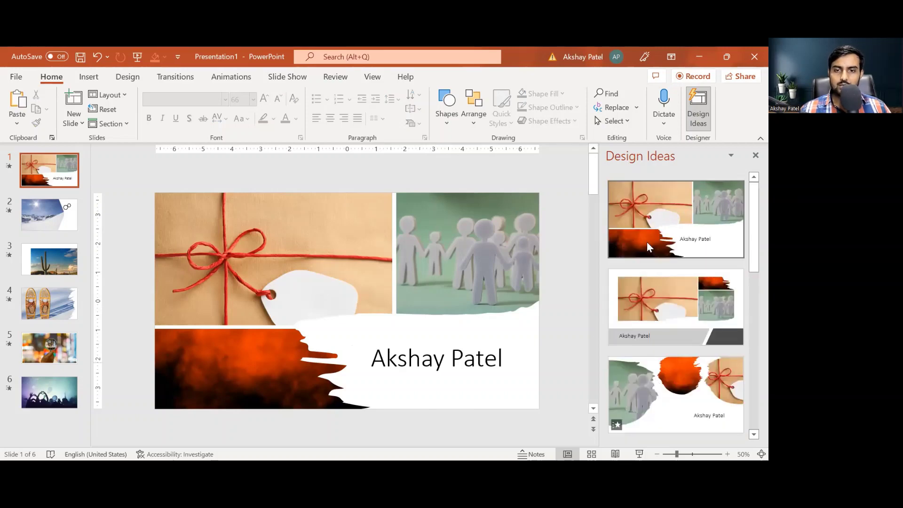
left_click(656, 212)
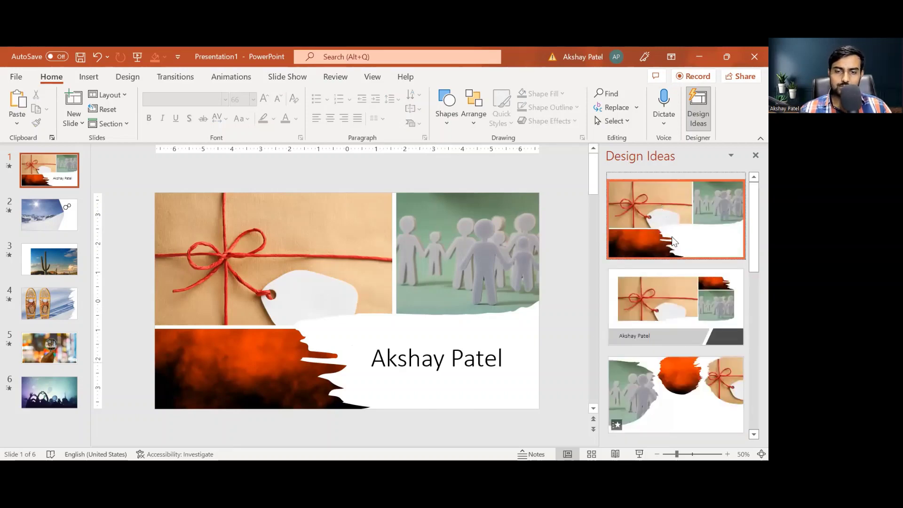
left_click(696, 236)
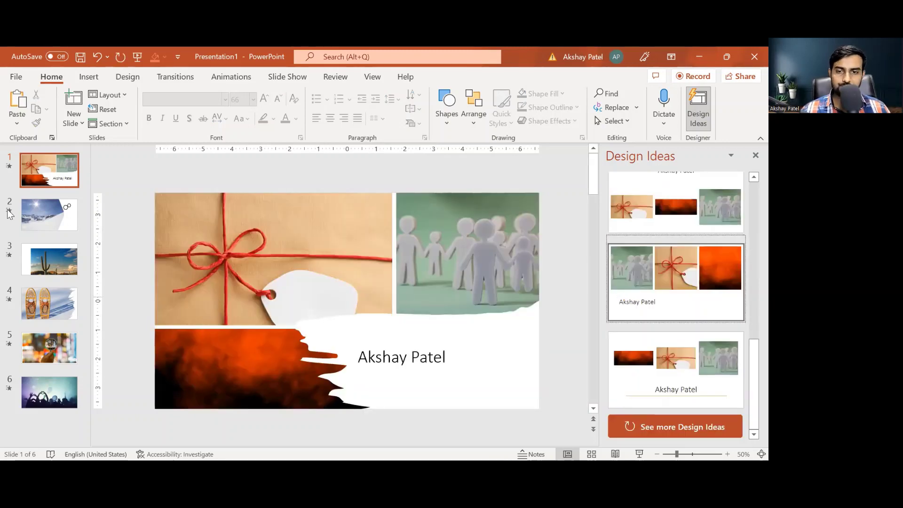
left_click(32, 217)
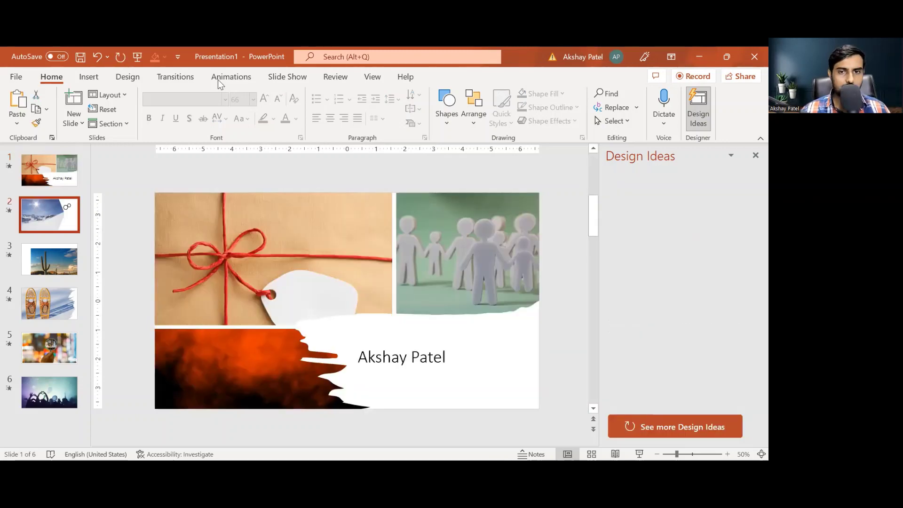
Give slide 1 a 2-second Morph transition and the snowy mountain slide a 03.40 Reveal transition.
left_click(175, 78)
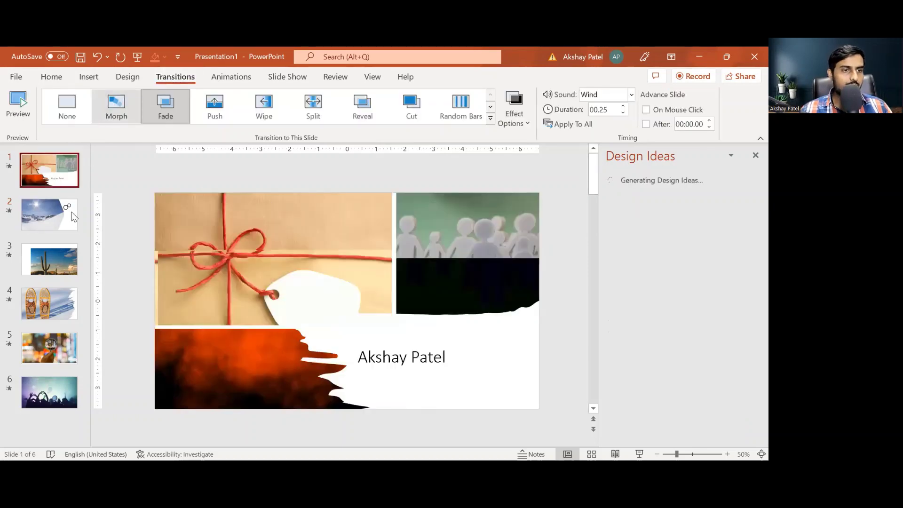
left_click(103, 112)
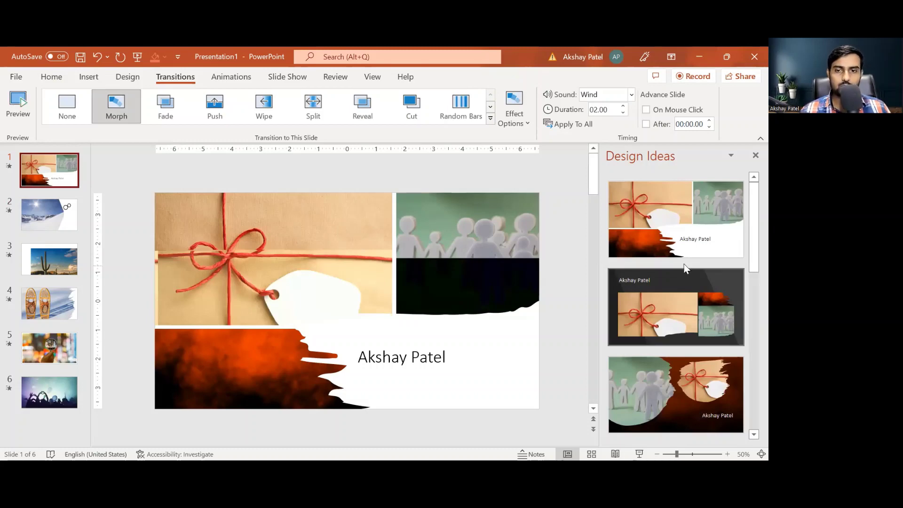
scroll(686, 268, "down", 3)
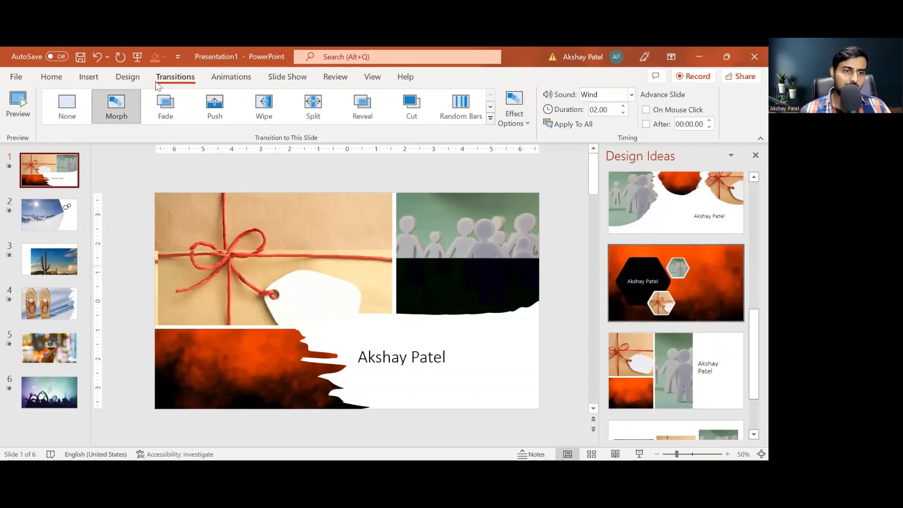
key("Down")
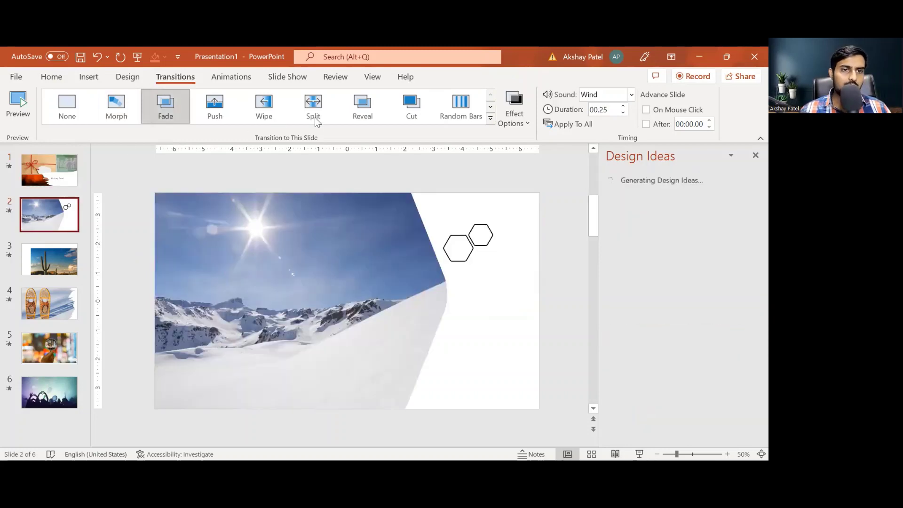
key("Return")
left_click(361, 115)
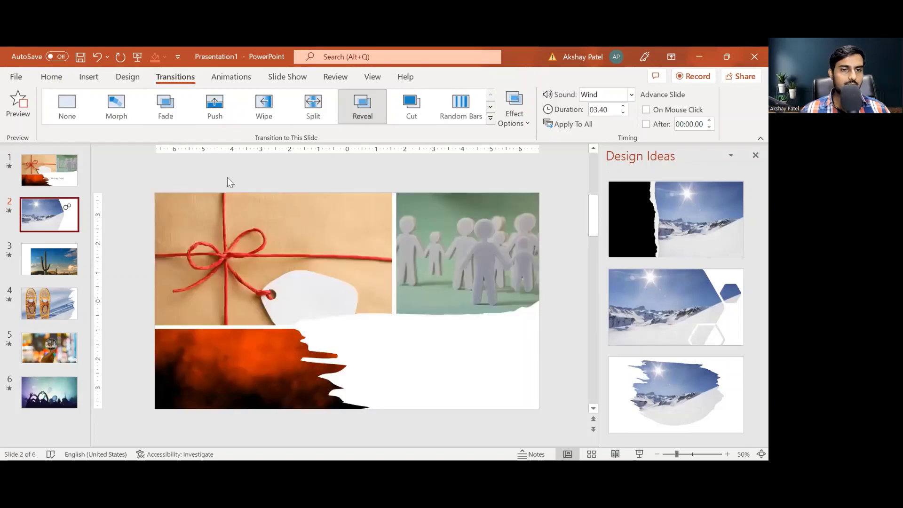
Apply the dark vignette design to the cactus slide and browse the transitions gallery.
key("Page_Down")
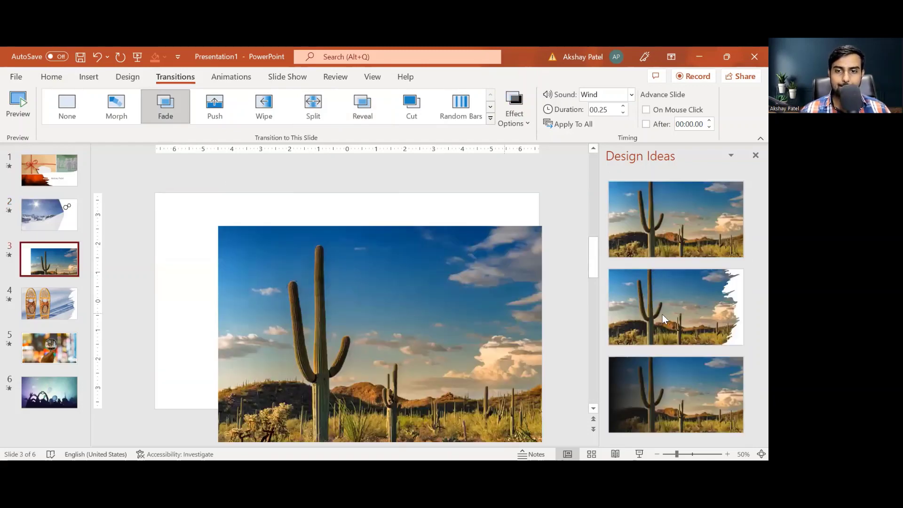
left_click(682, 362)
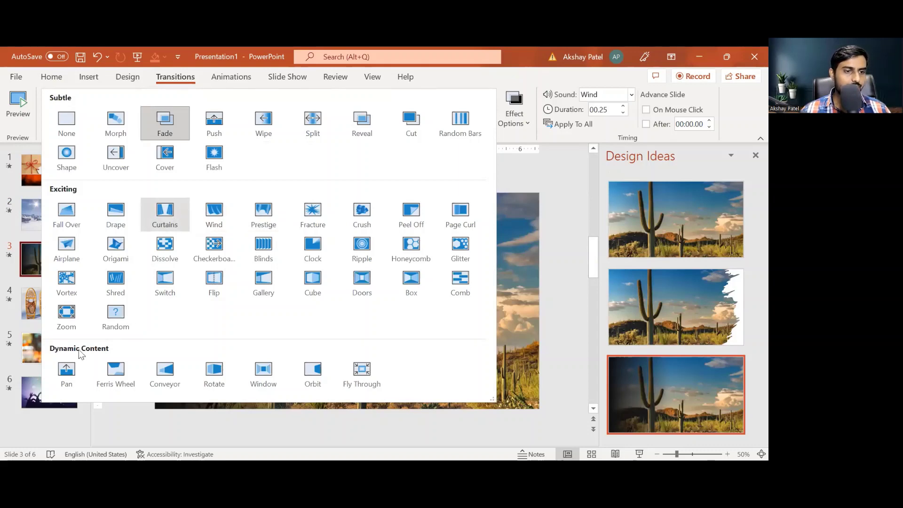
left_click(64, 346)
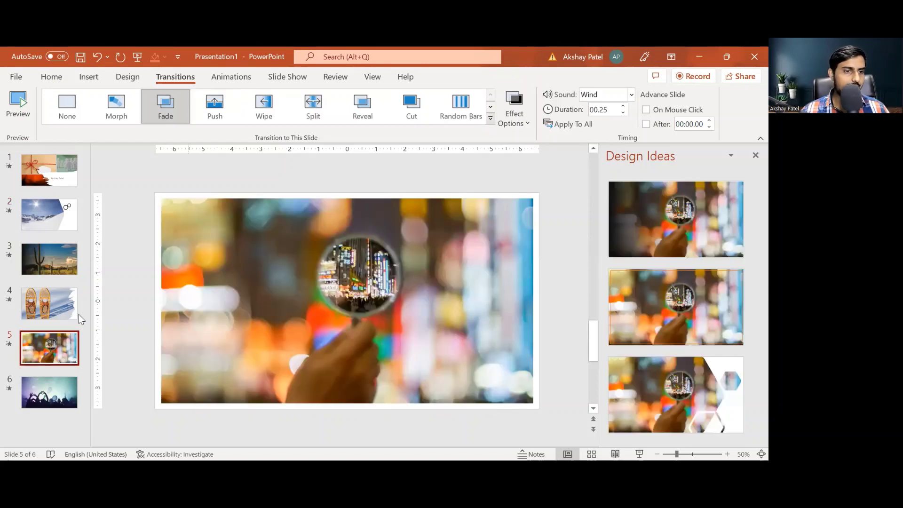
left_click(491, 118)
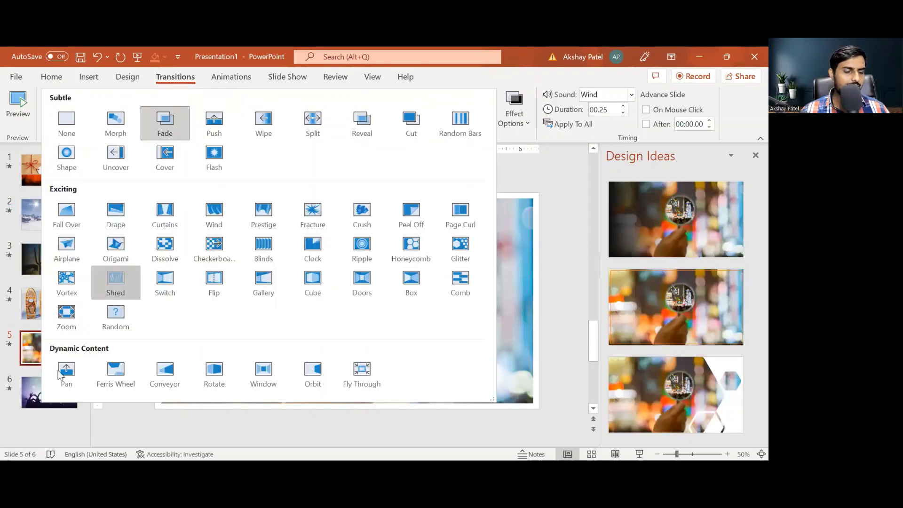
key("Escape")
key("Down")
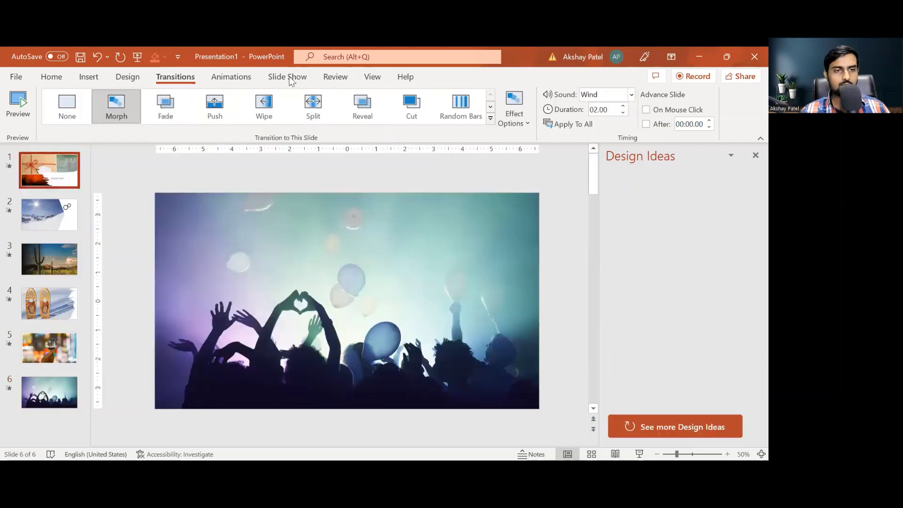
left_click(292, 78)
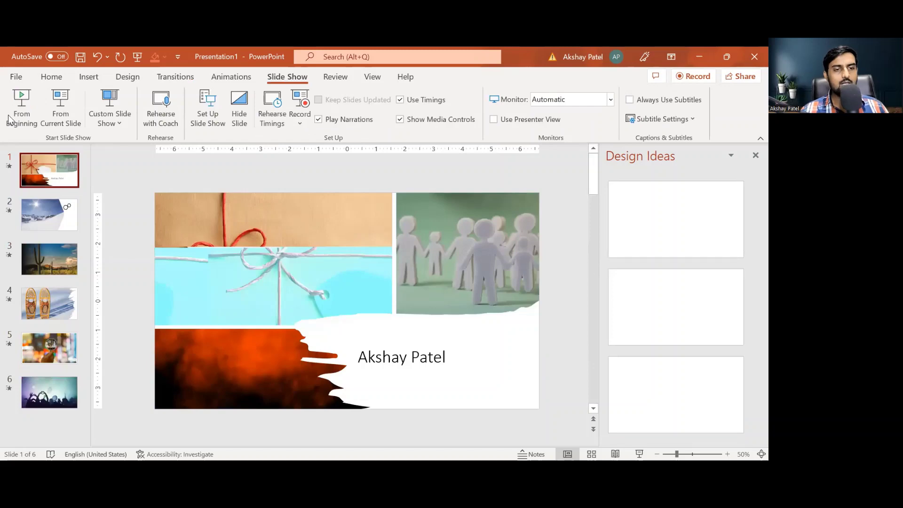
Play the slideshow from the title collage through all six photo slides, then exit.
key("F5")
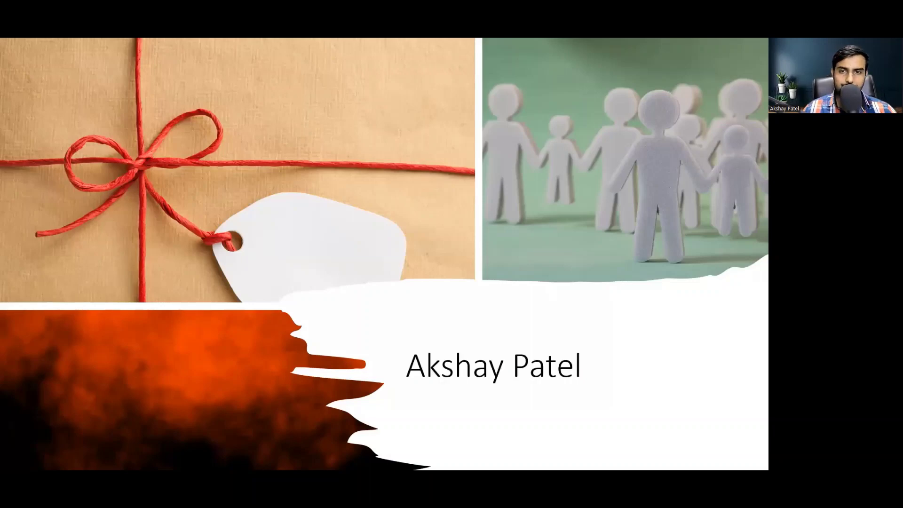
key("Right")
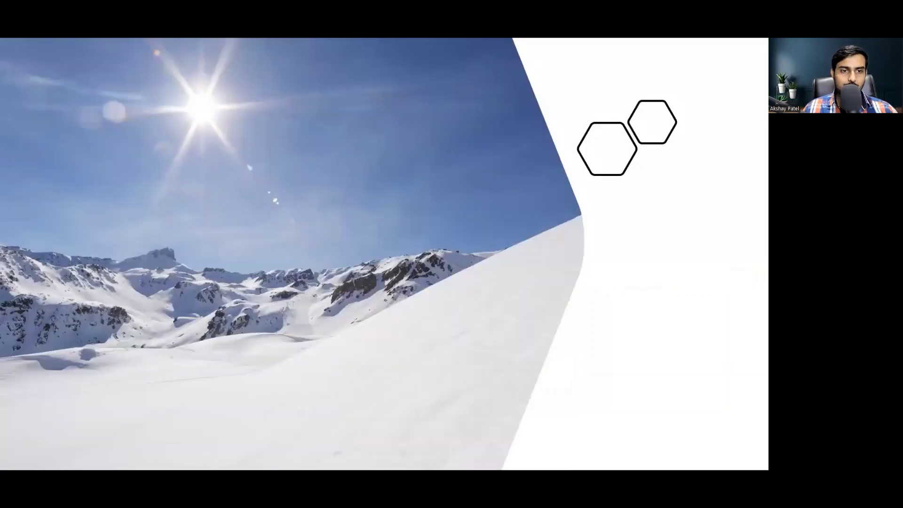
key("Right")
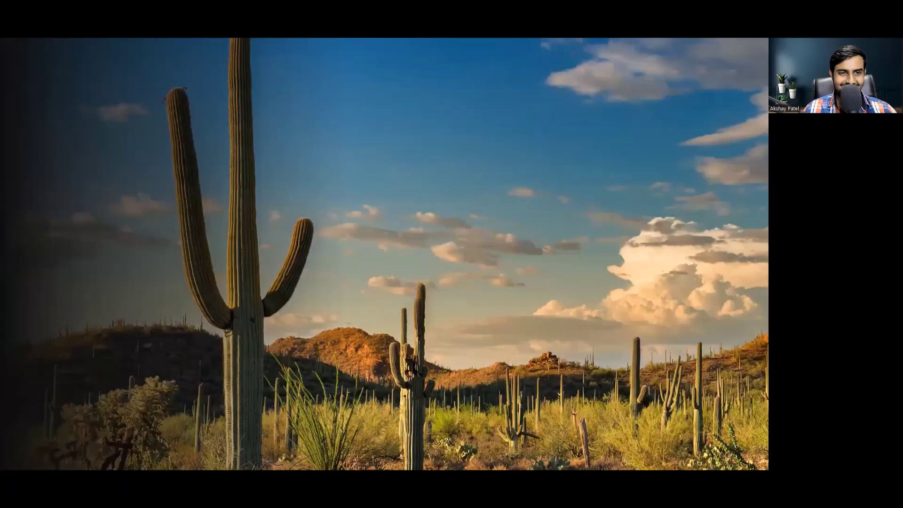
key("Right")
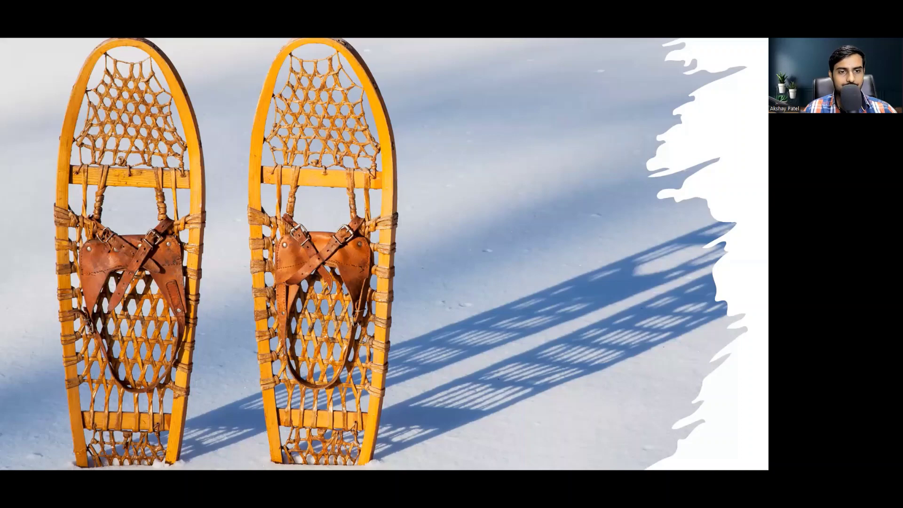
key("Right")
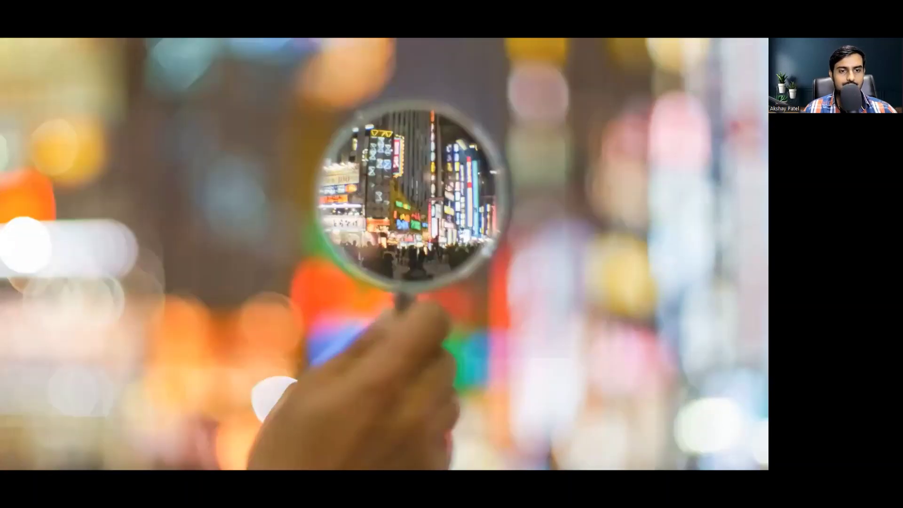
key("Right")
key("Right")
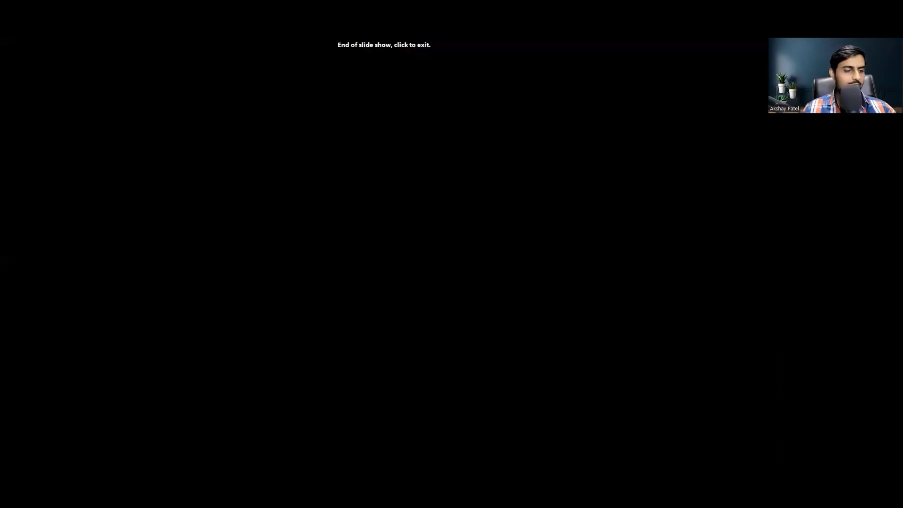
left_click(75, 185)
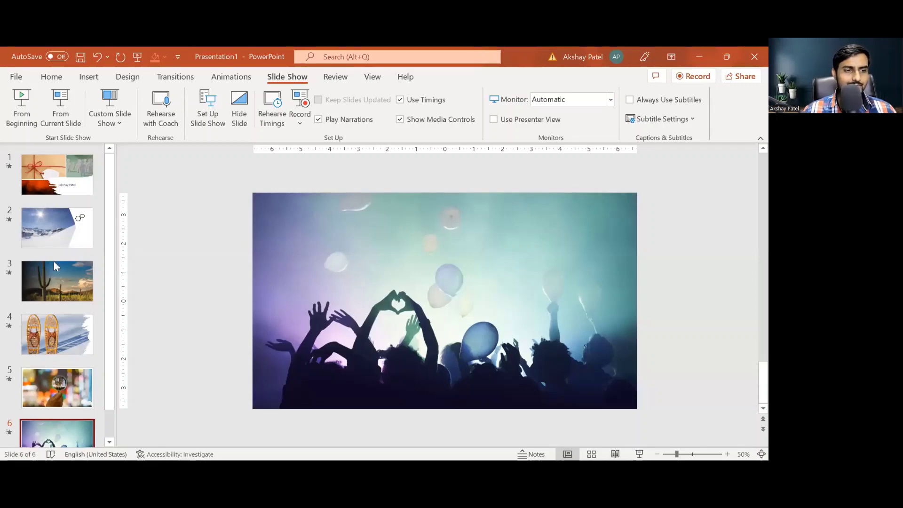
Back in the editing view, select the snowy mountain slide 2.
scroll(63, 208, "down", 1)
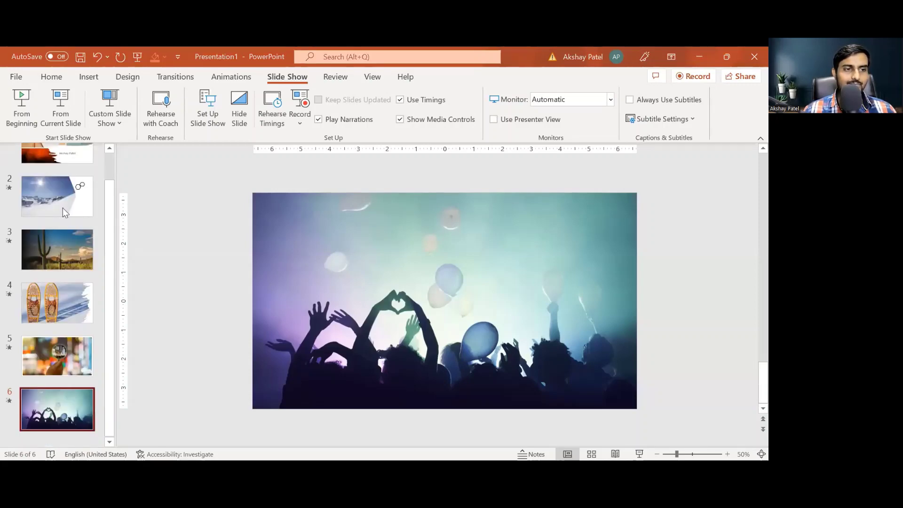
scroll(55, 241, "up", 1)
left_click(55, 241)
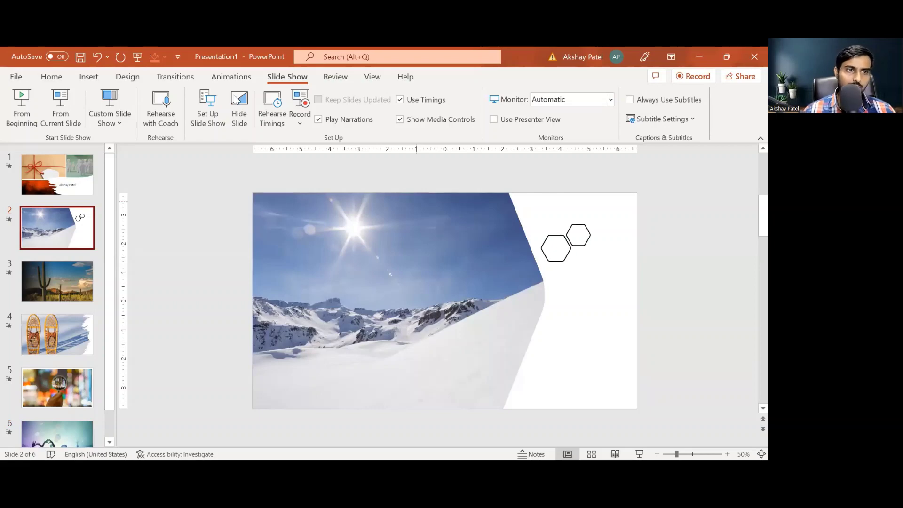
scroll(526, 138, "up", 4)
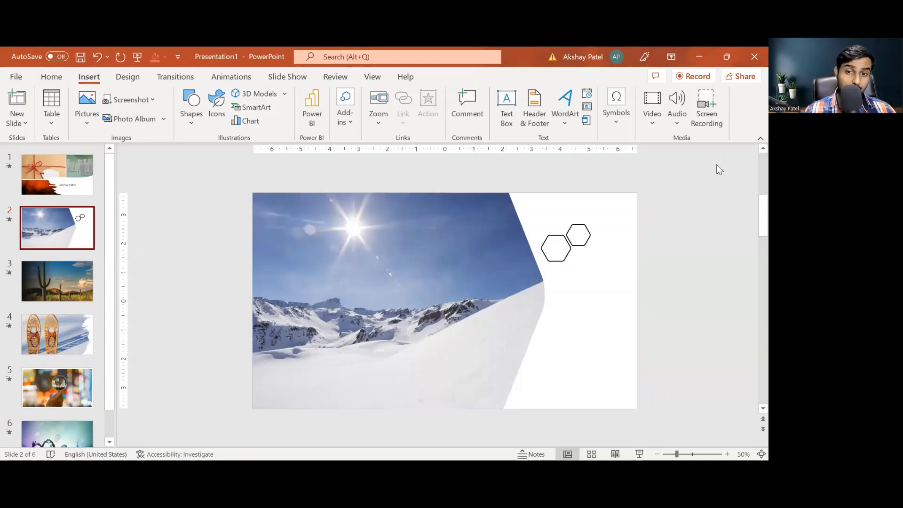
Close the audio options without adding audio and select the title collage slide.
left_click(677, 120)
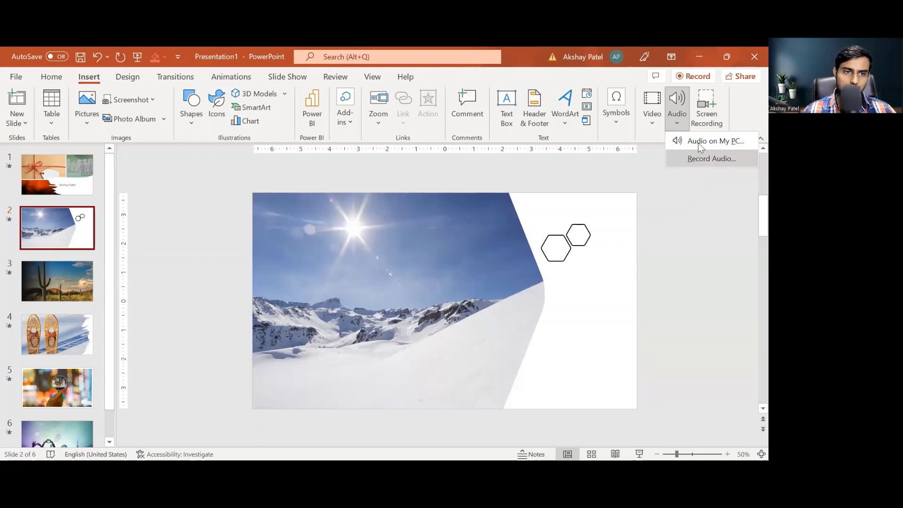
left_click(171, 255)
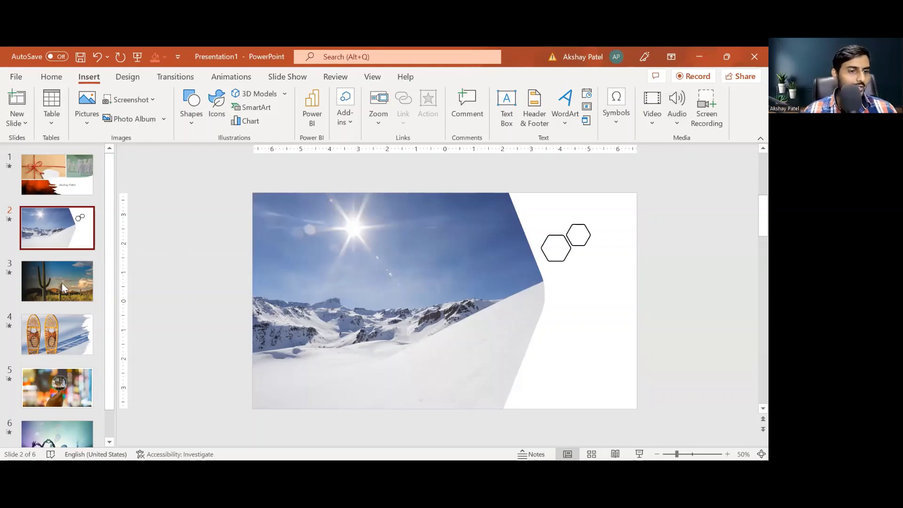
scroll(61, 283, "down", 1)
key("Page_Up")
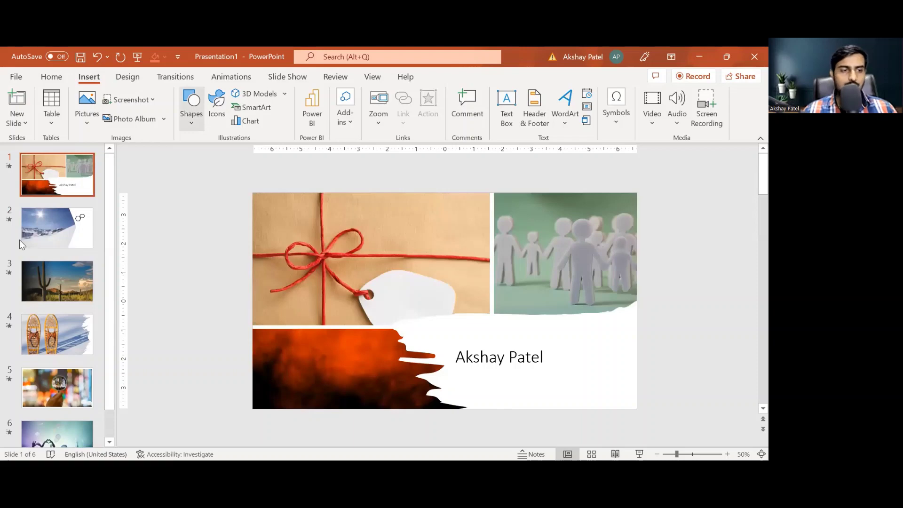
left_click(52, 188)
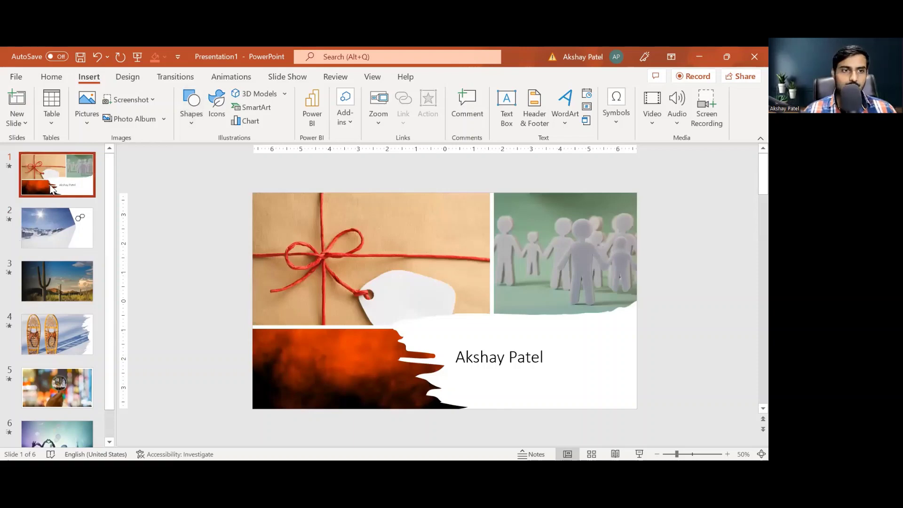
left_click(200, 148)
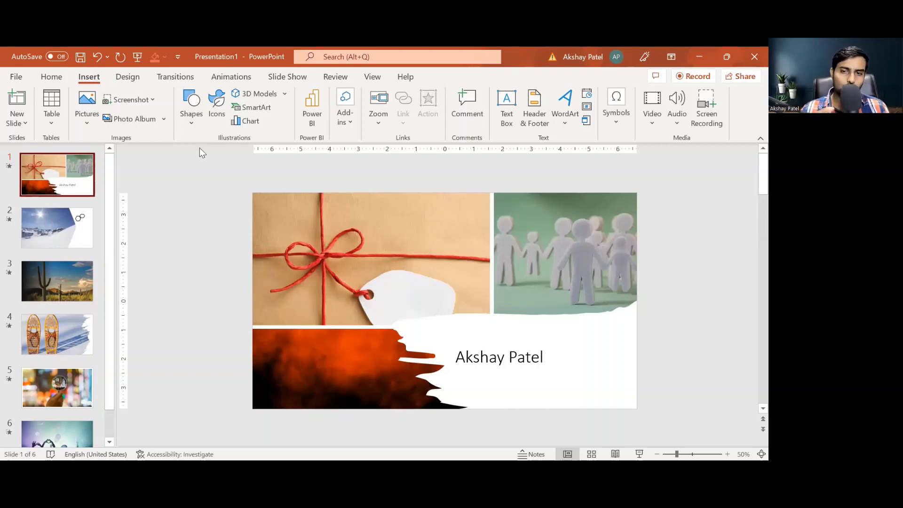